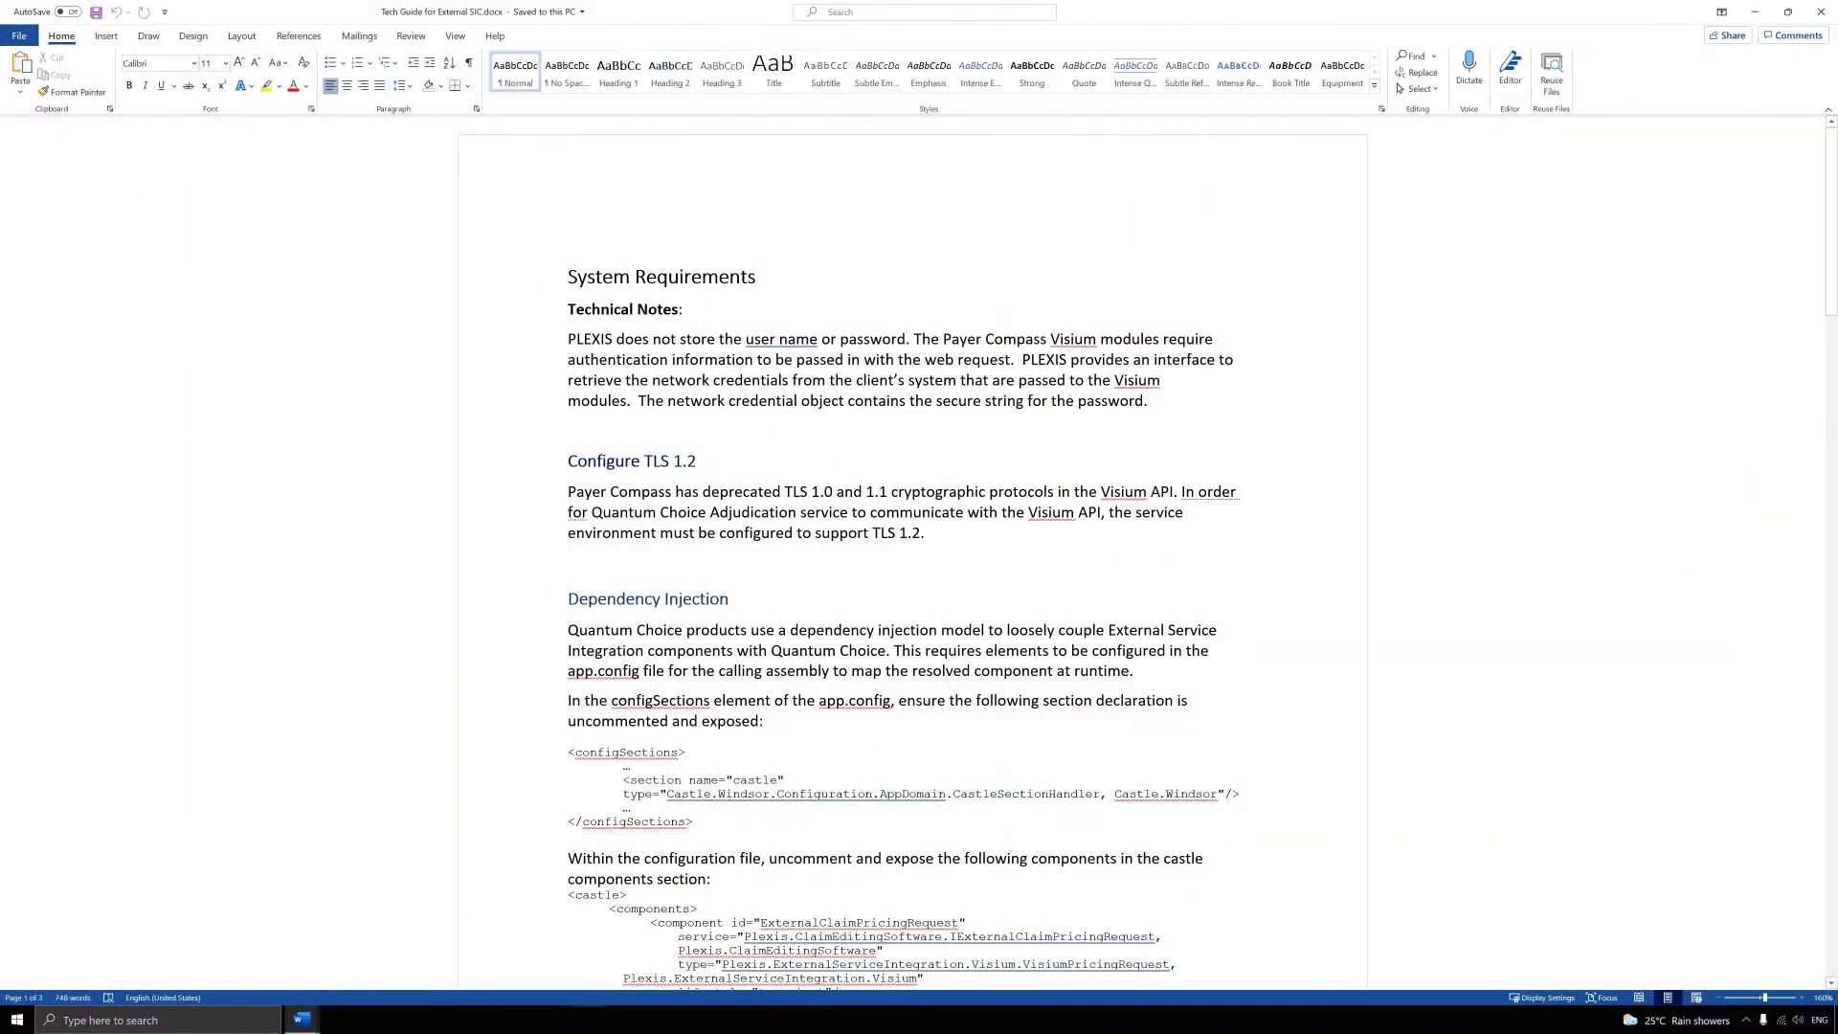
Step: Review the tech guide and keep it in Word Document (*.docx) format via Save As
left_click_drag(1823, 233, 1834, 691)
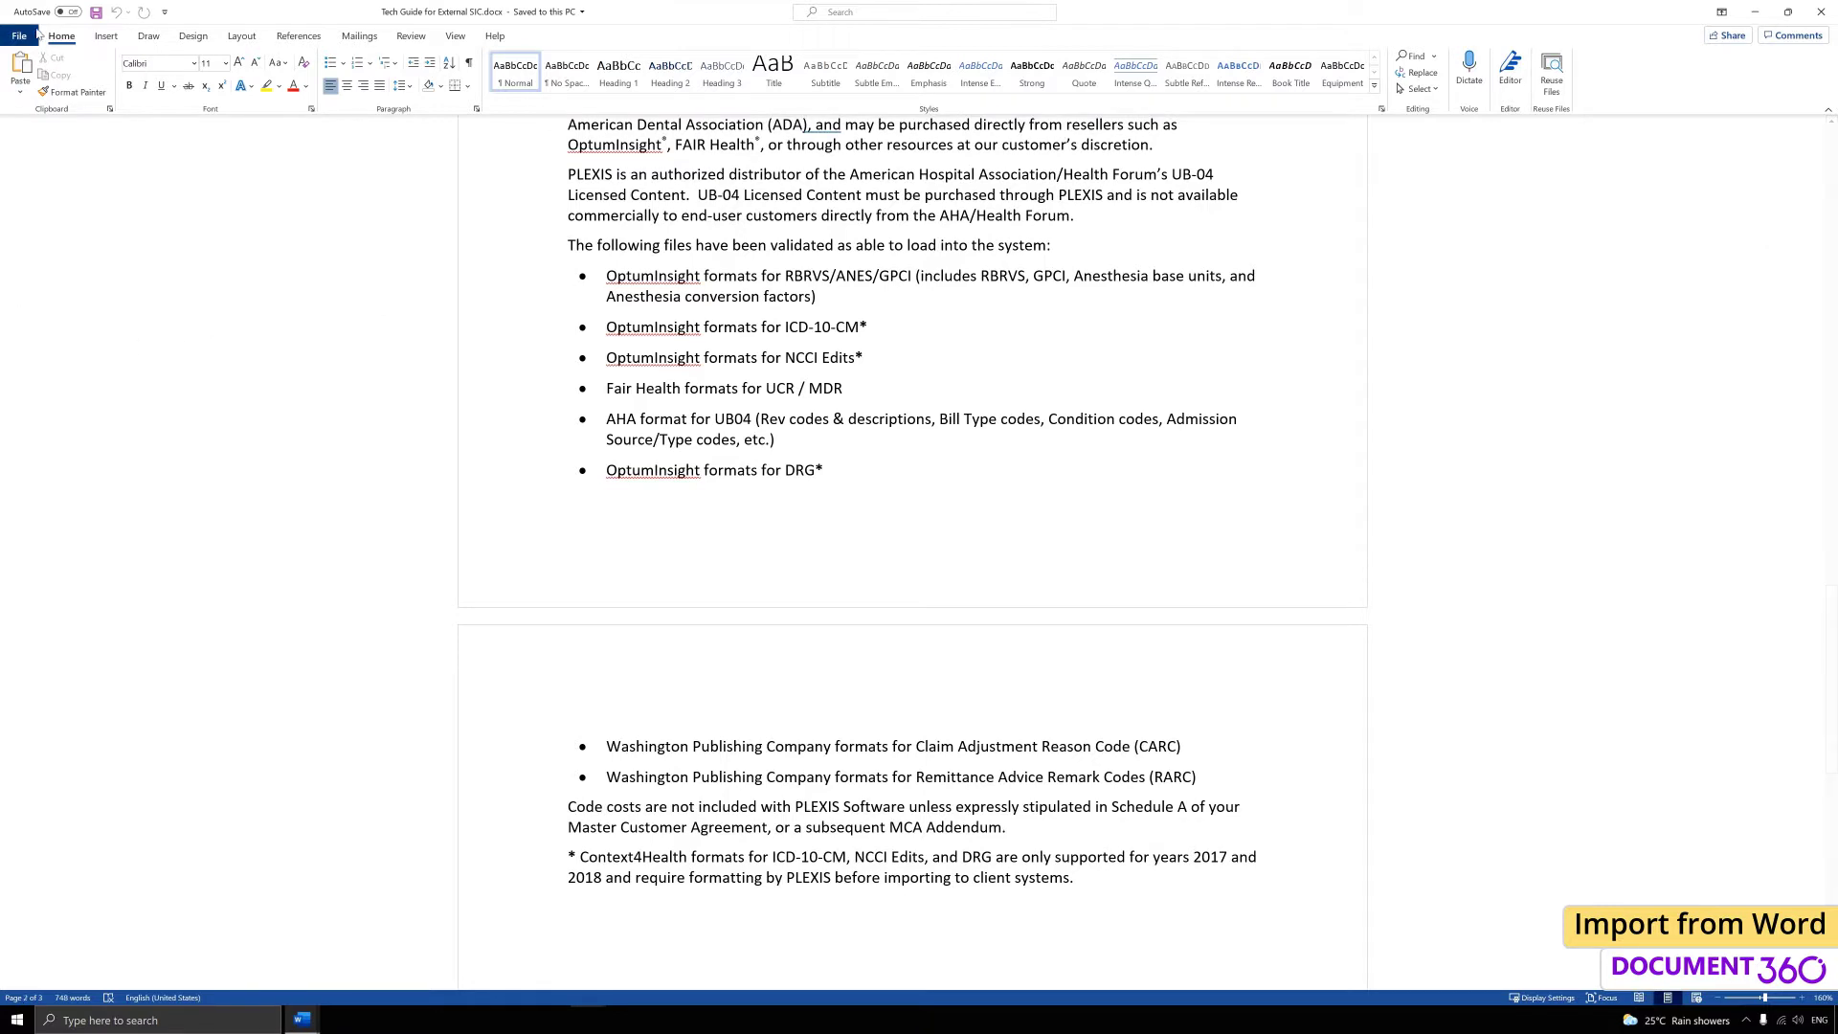
left_click(17, 38)
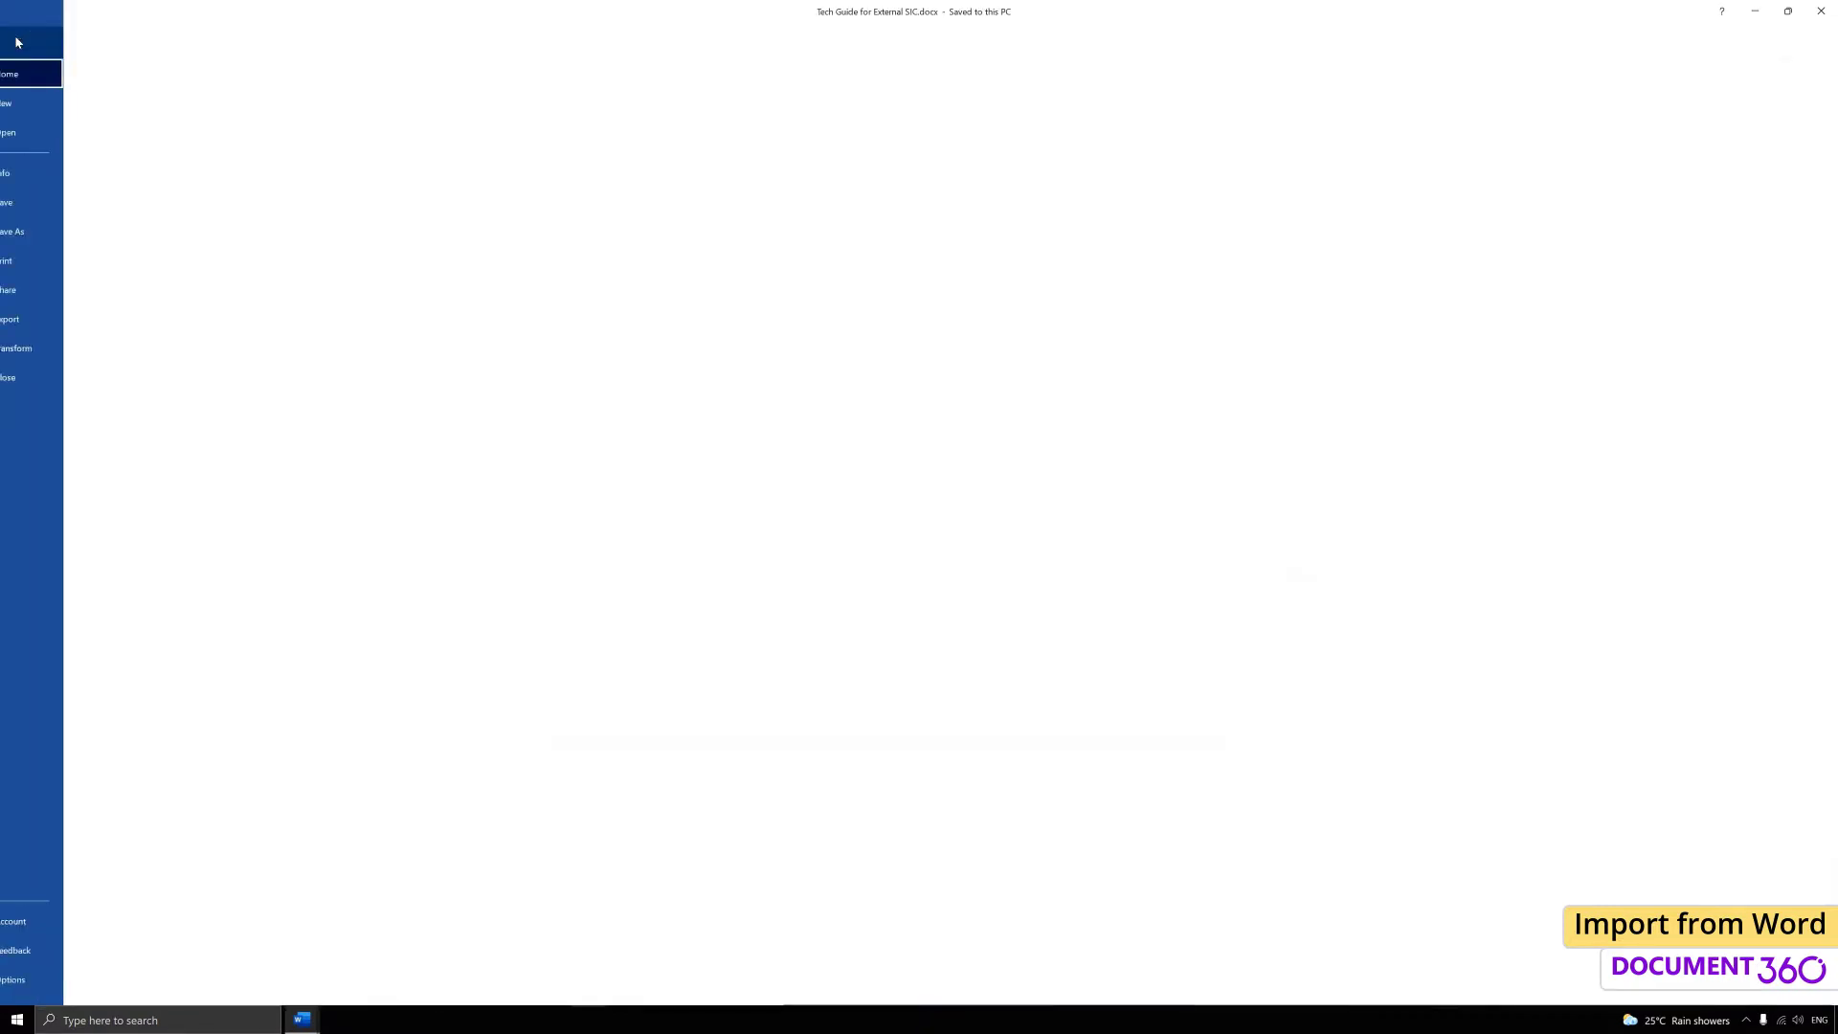
left_click(61, 230)
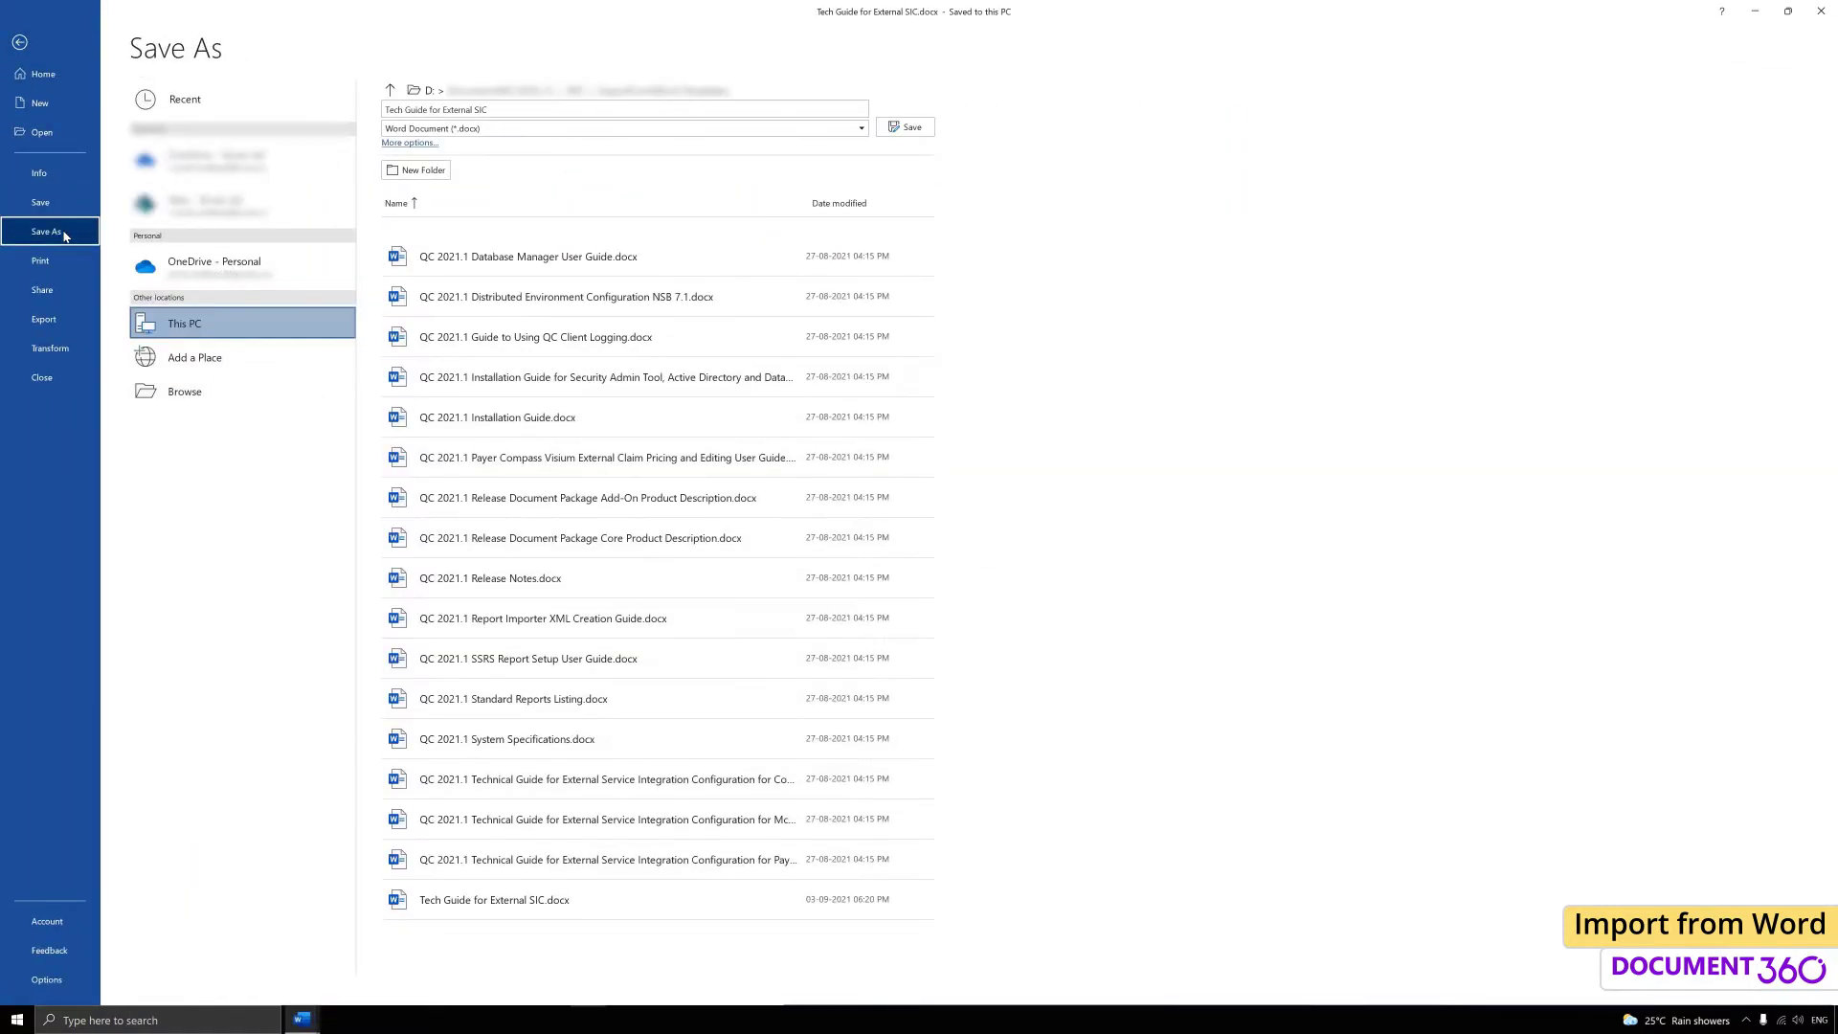
left_click(861, 128)
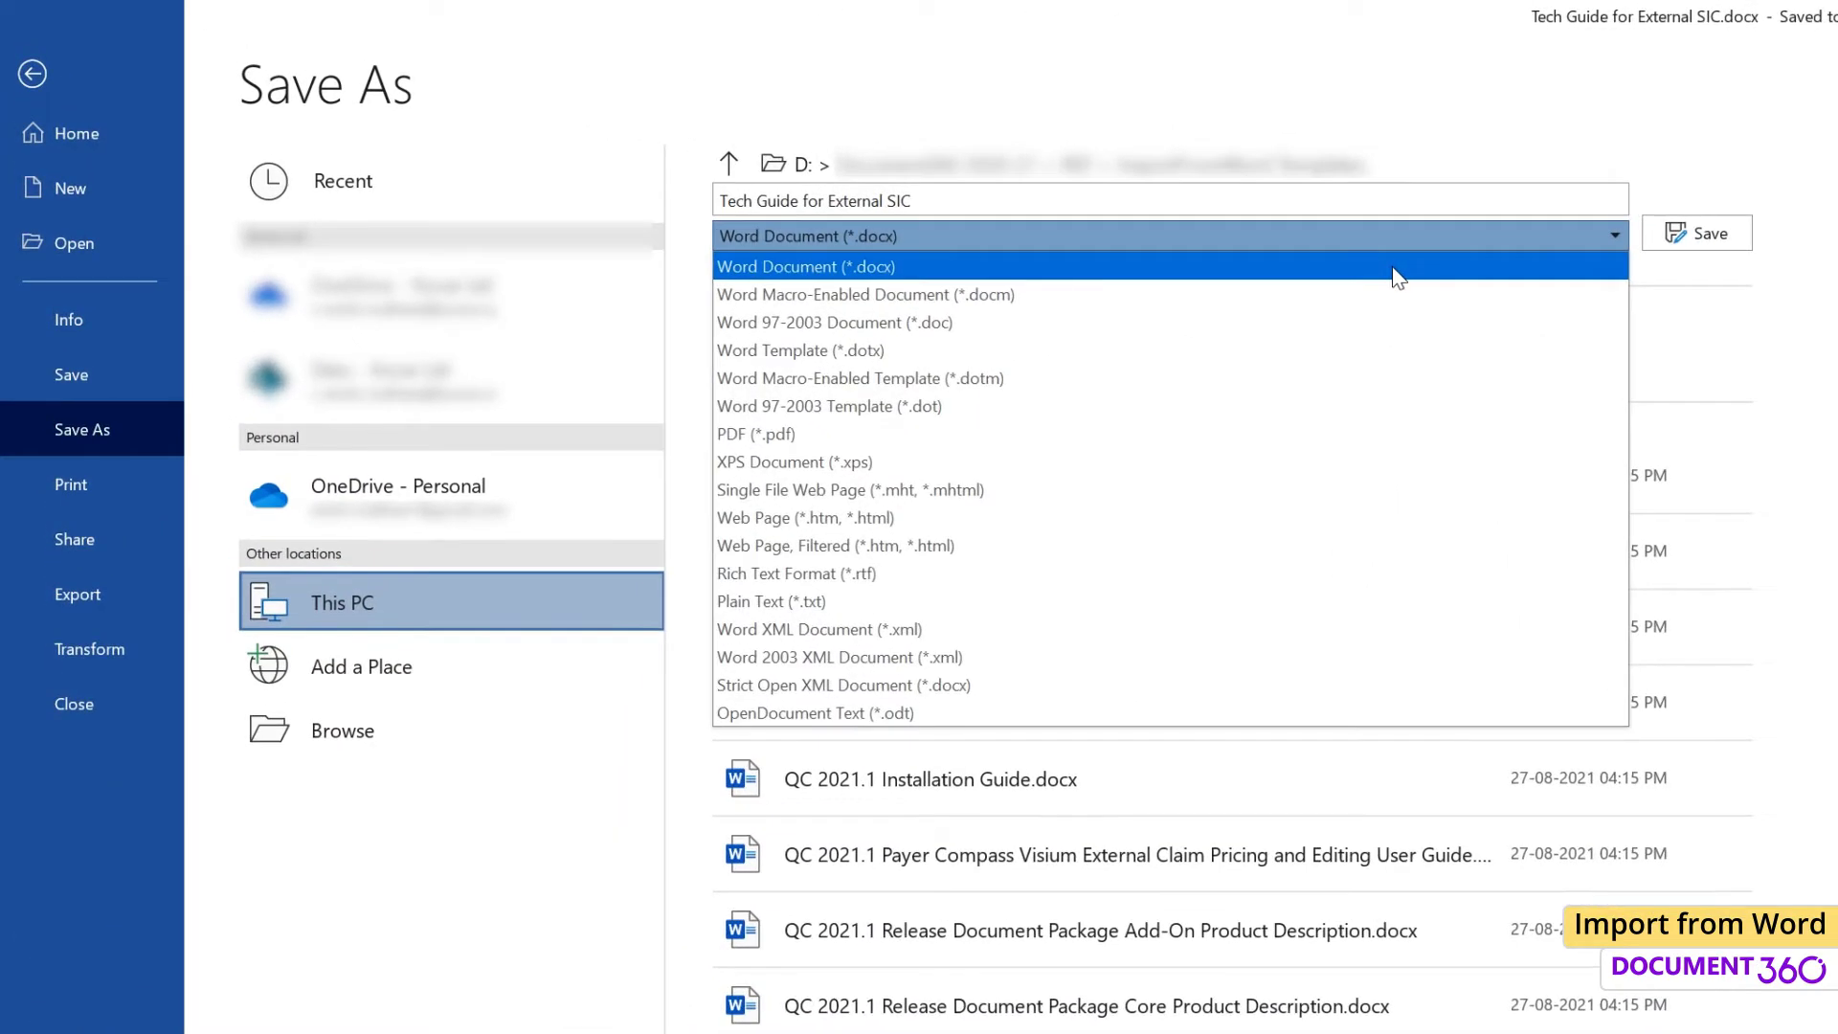
left_click(1396, 276)
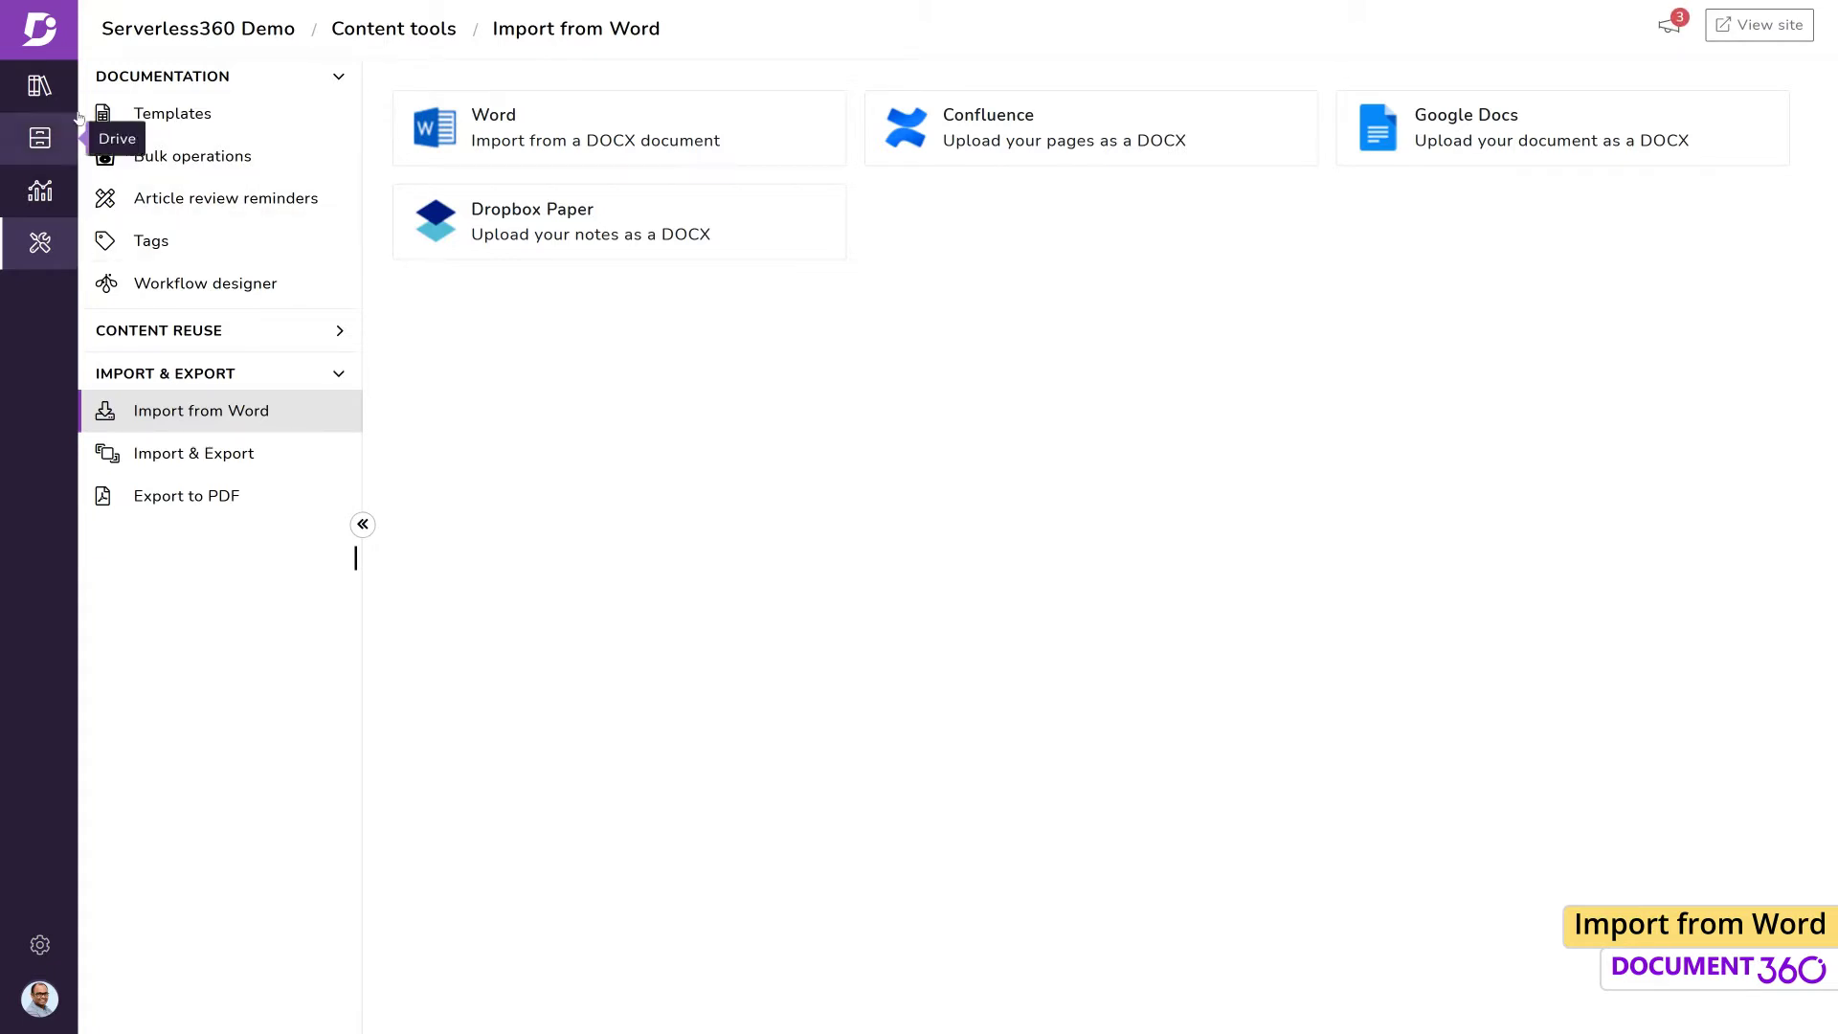
left_click(39, 86)
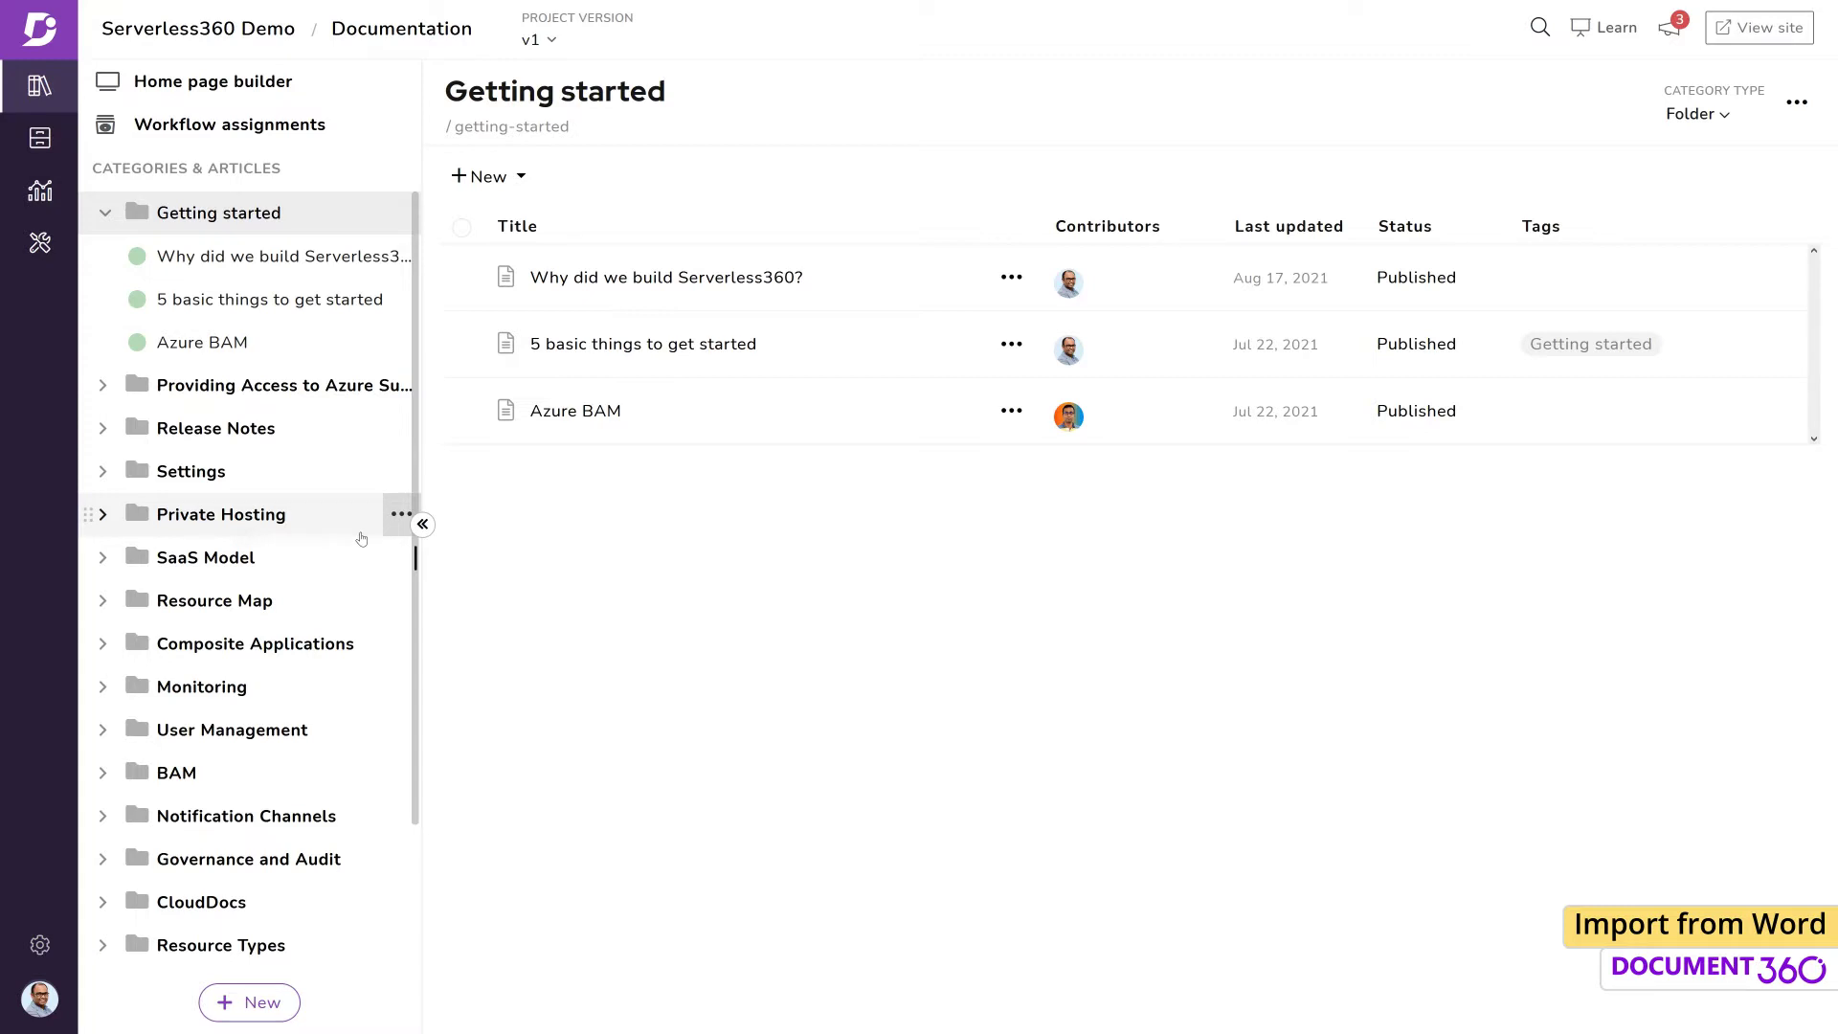
mouse_move(389, 536)
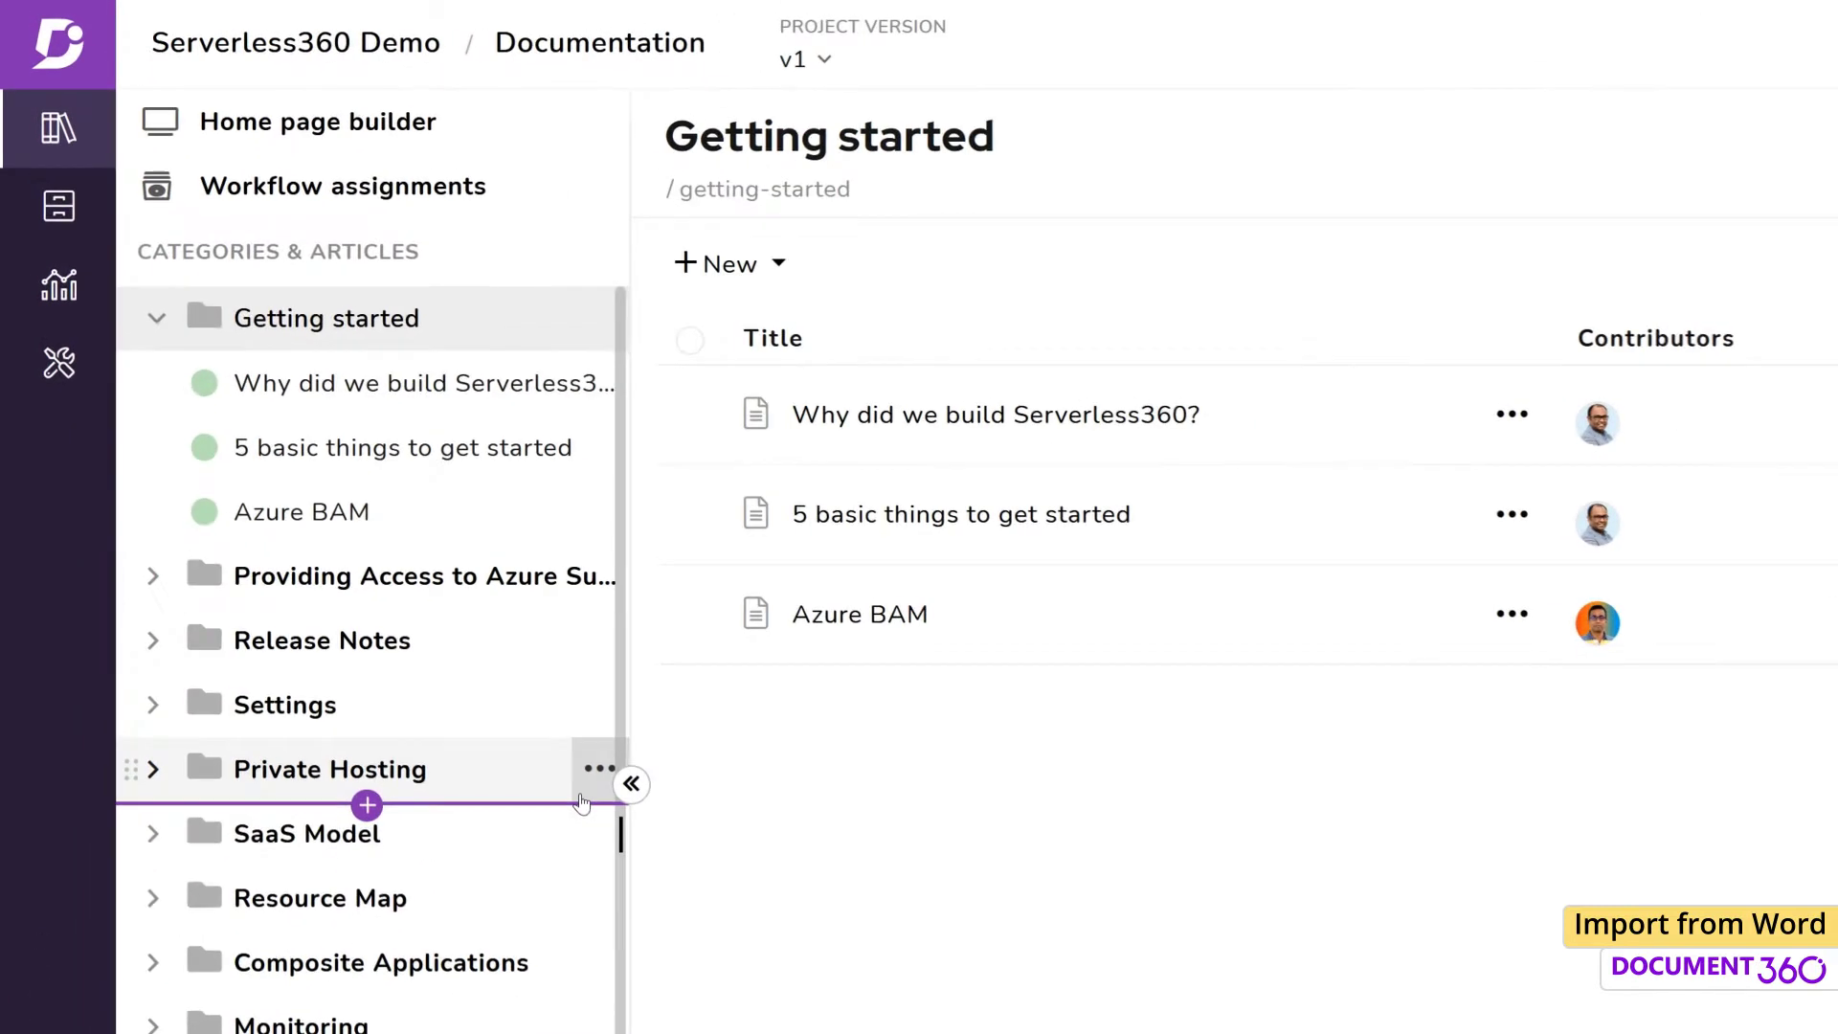
left_click(599, 768)
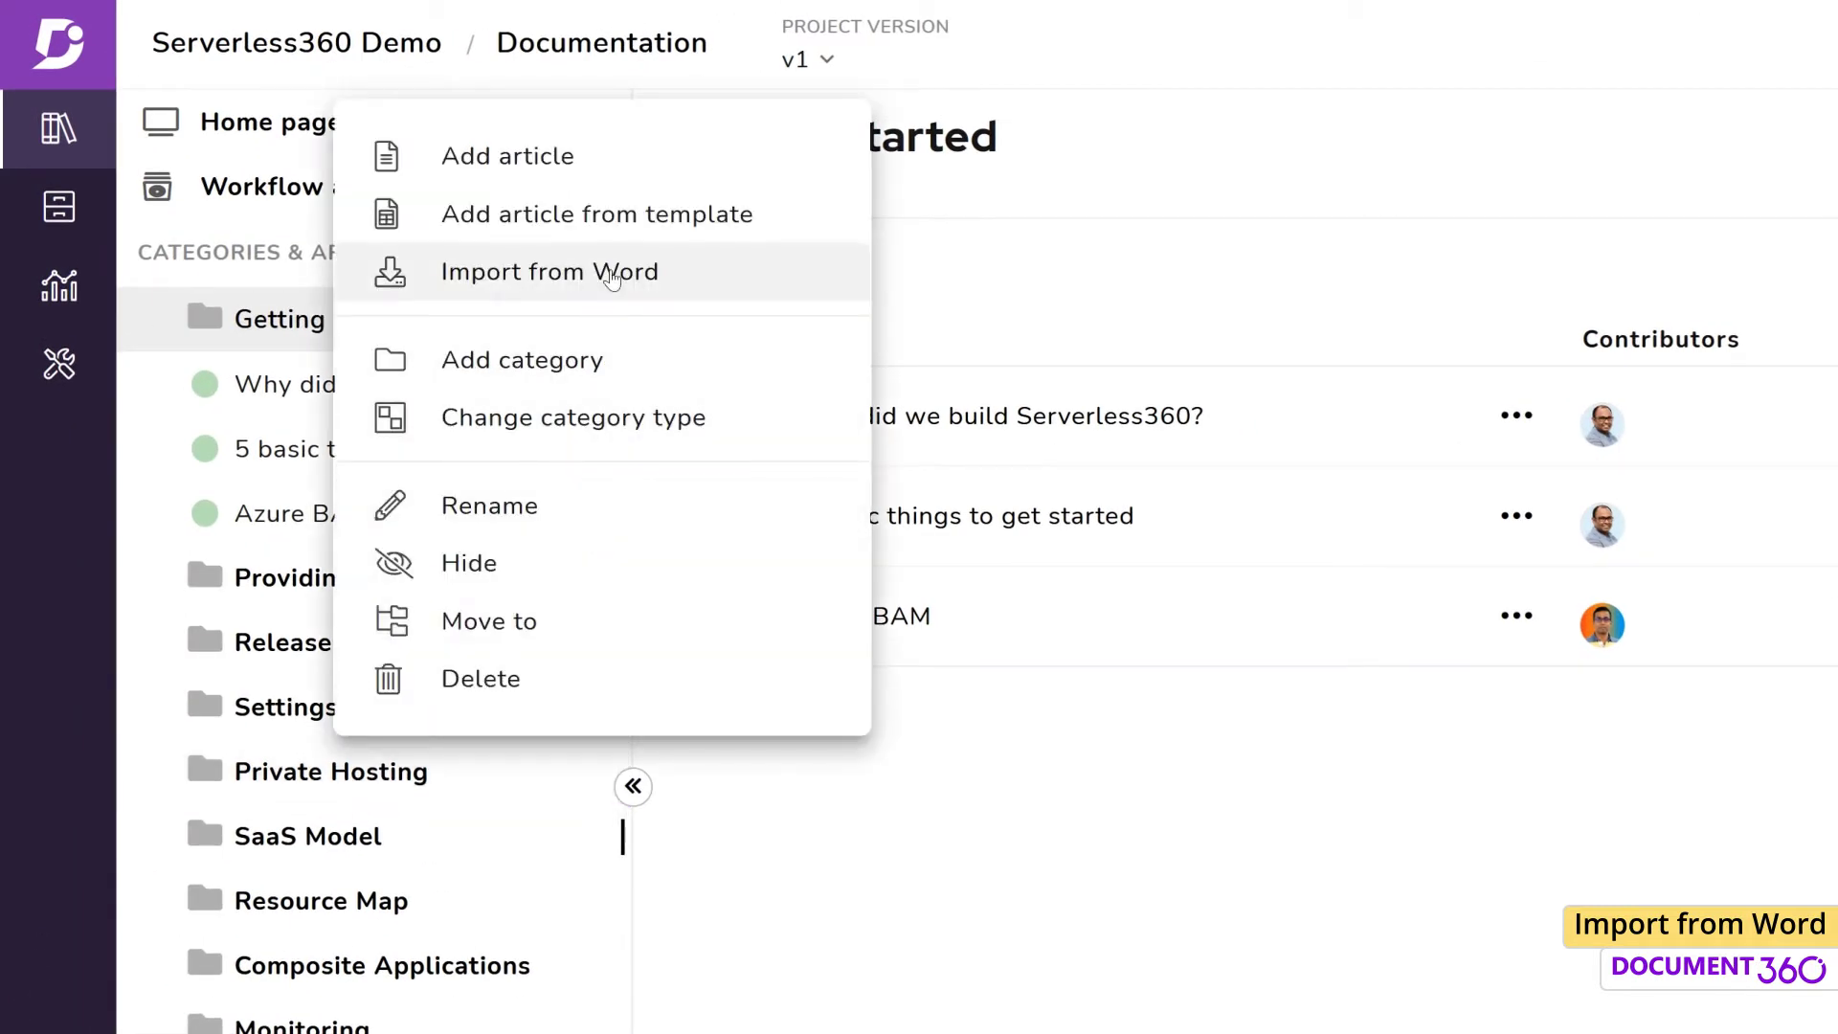
key("Escape")
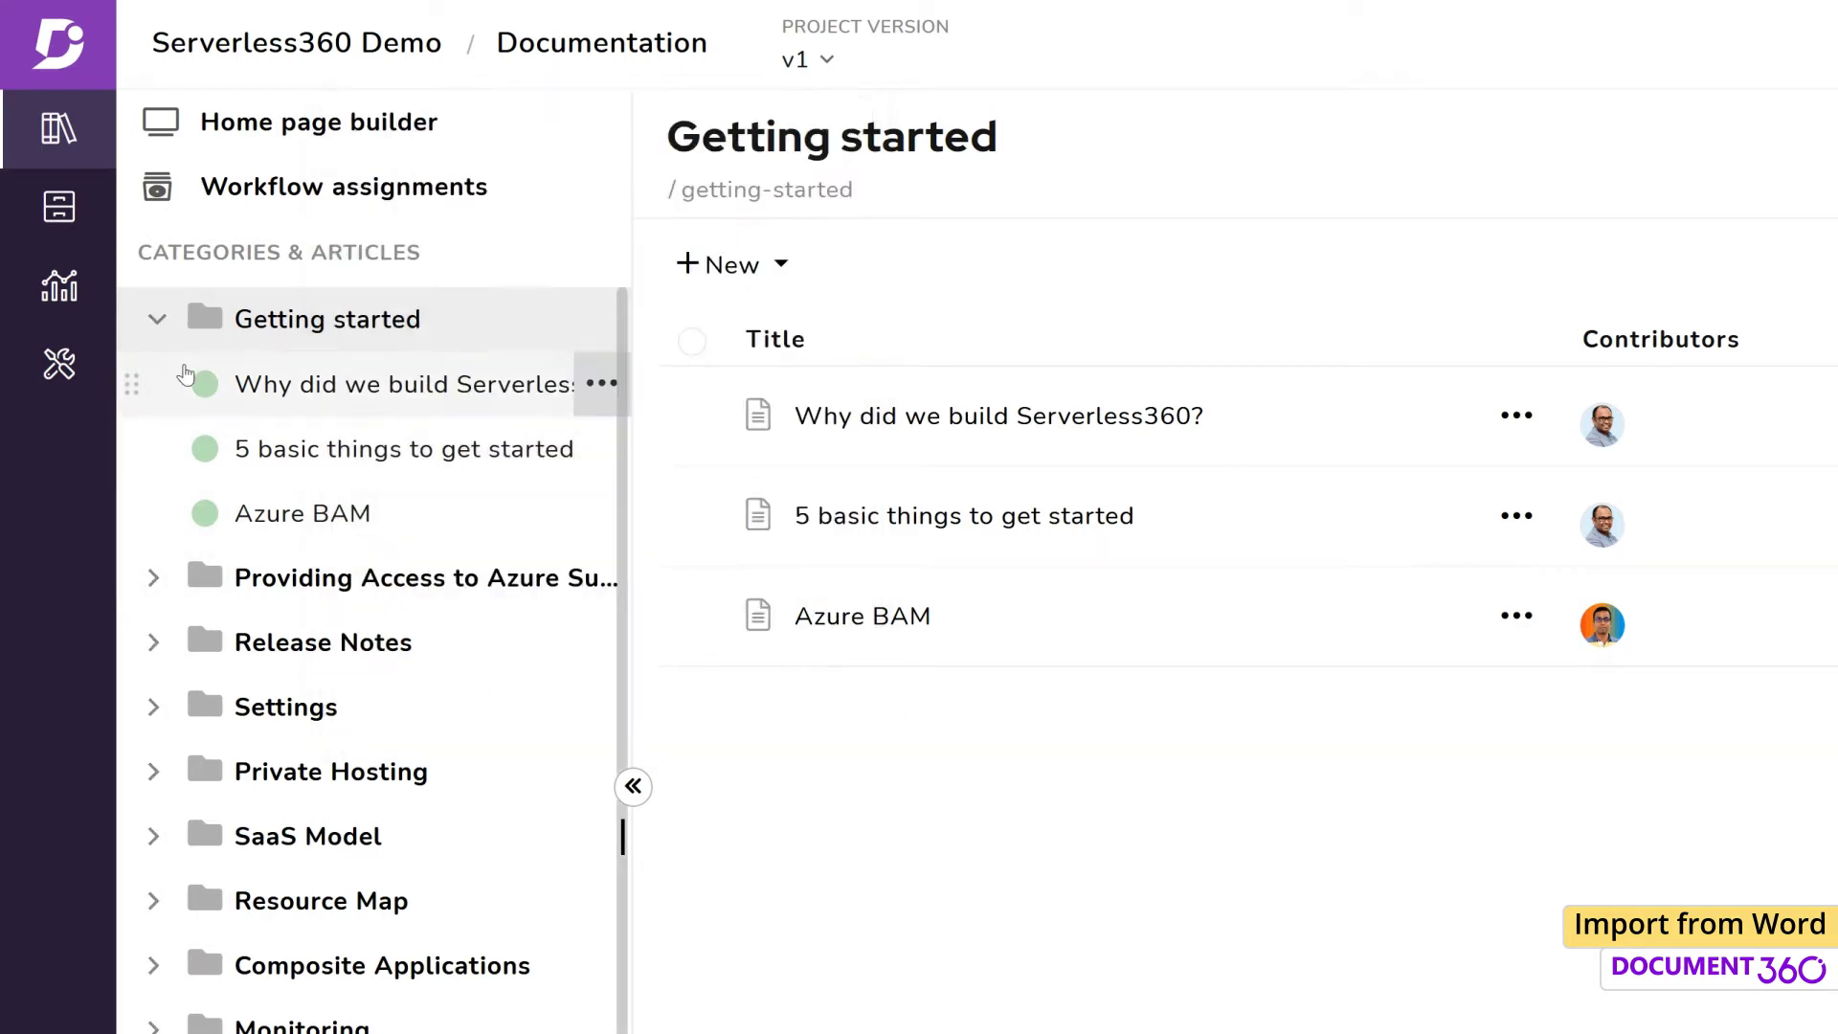
left_click(76, 369)
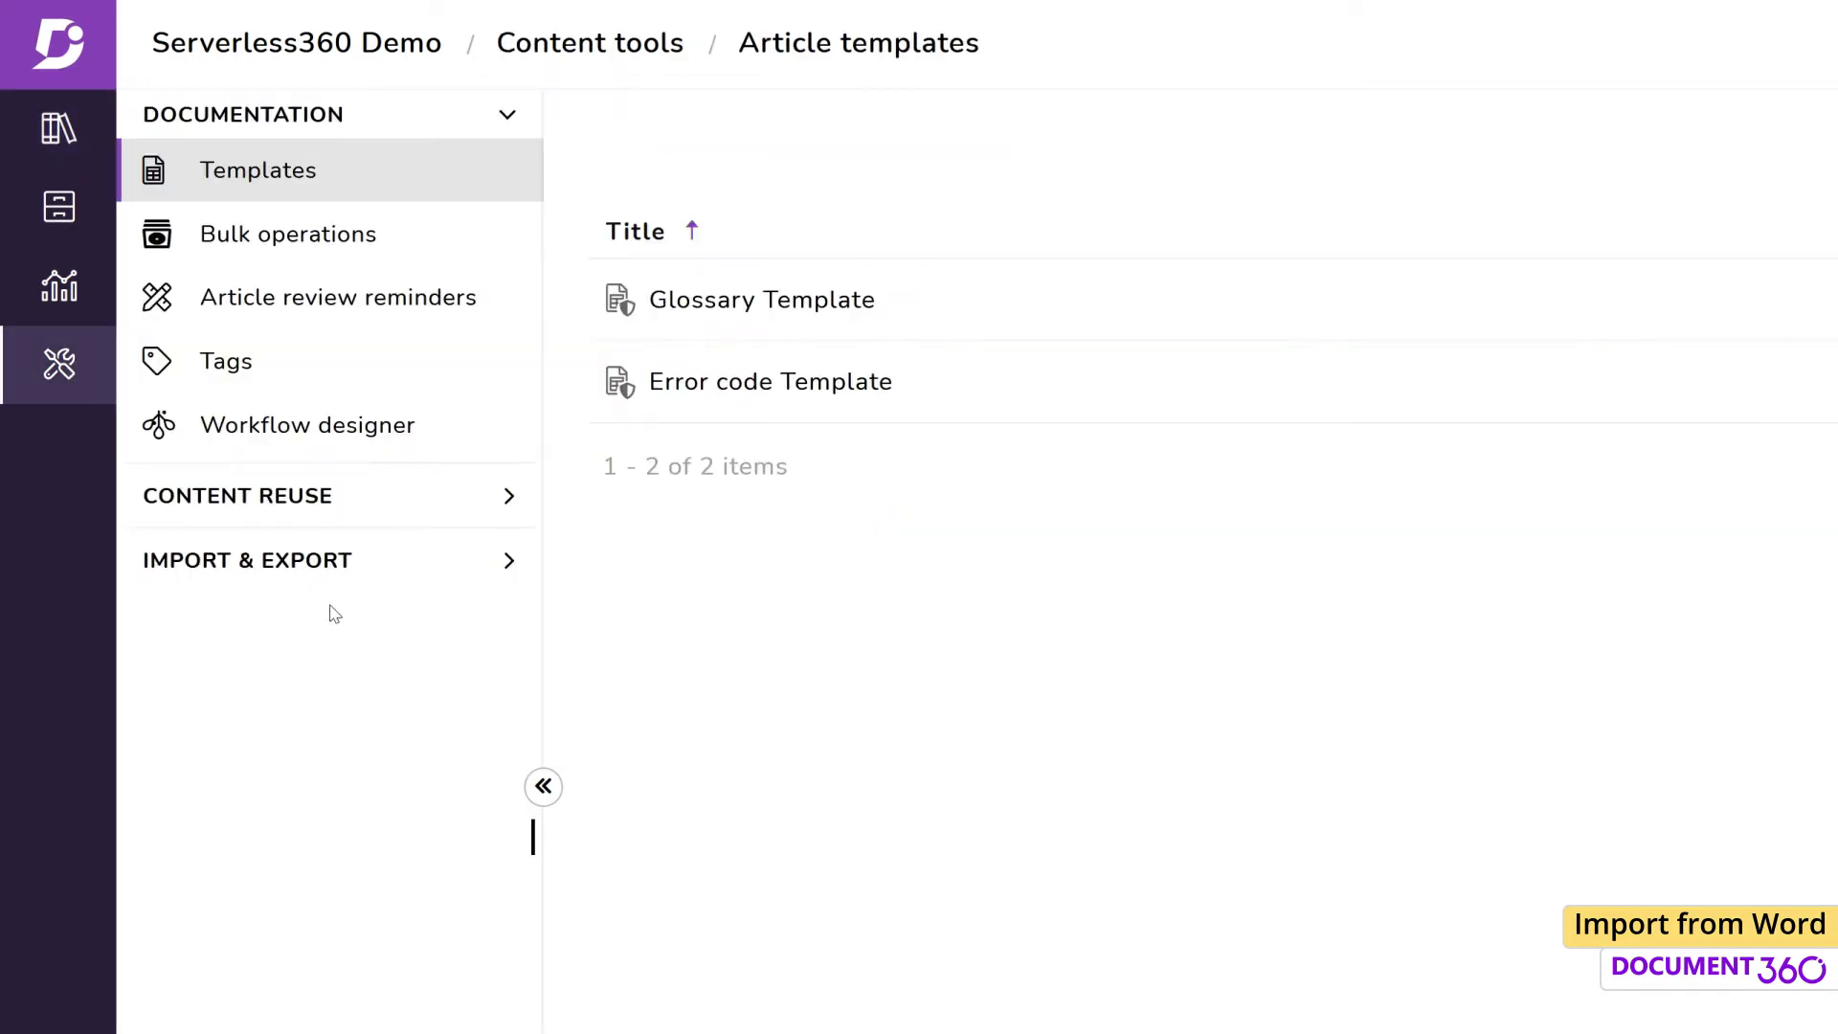
left_click(451, 569)
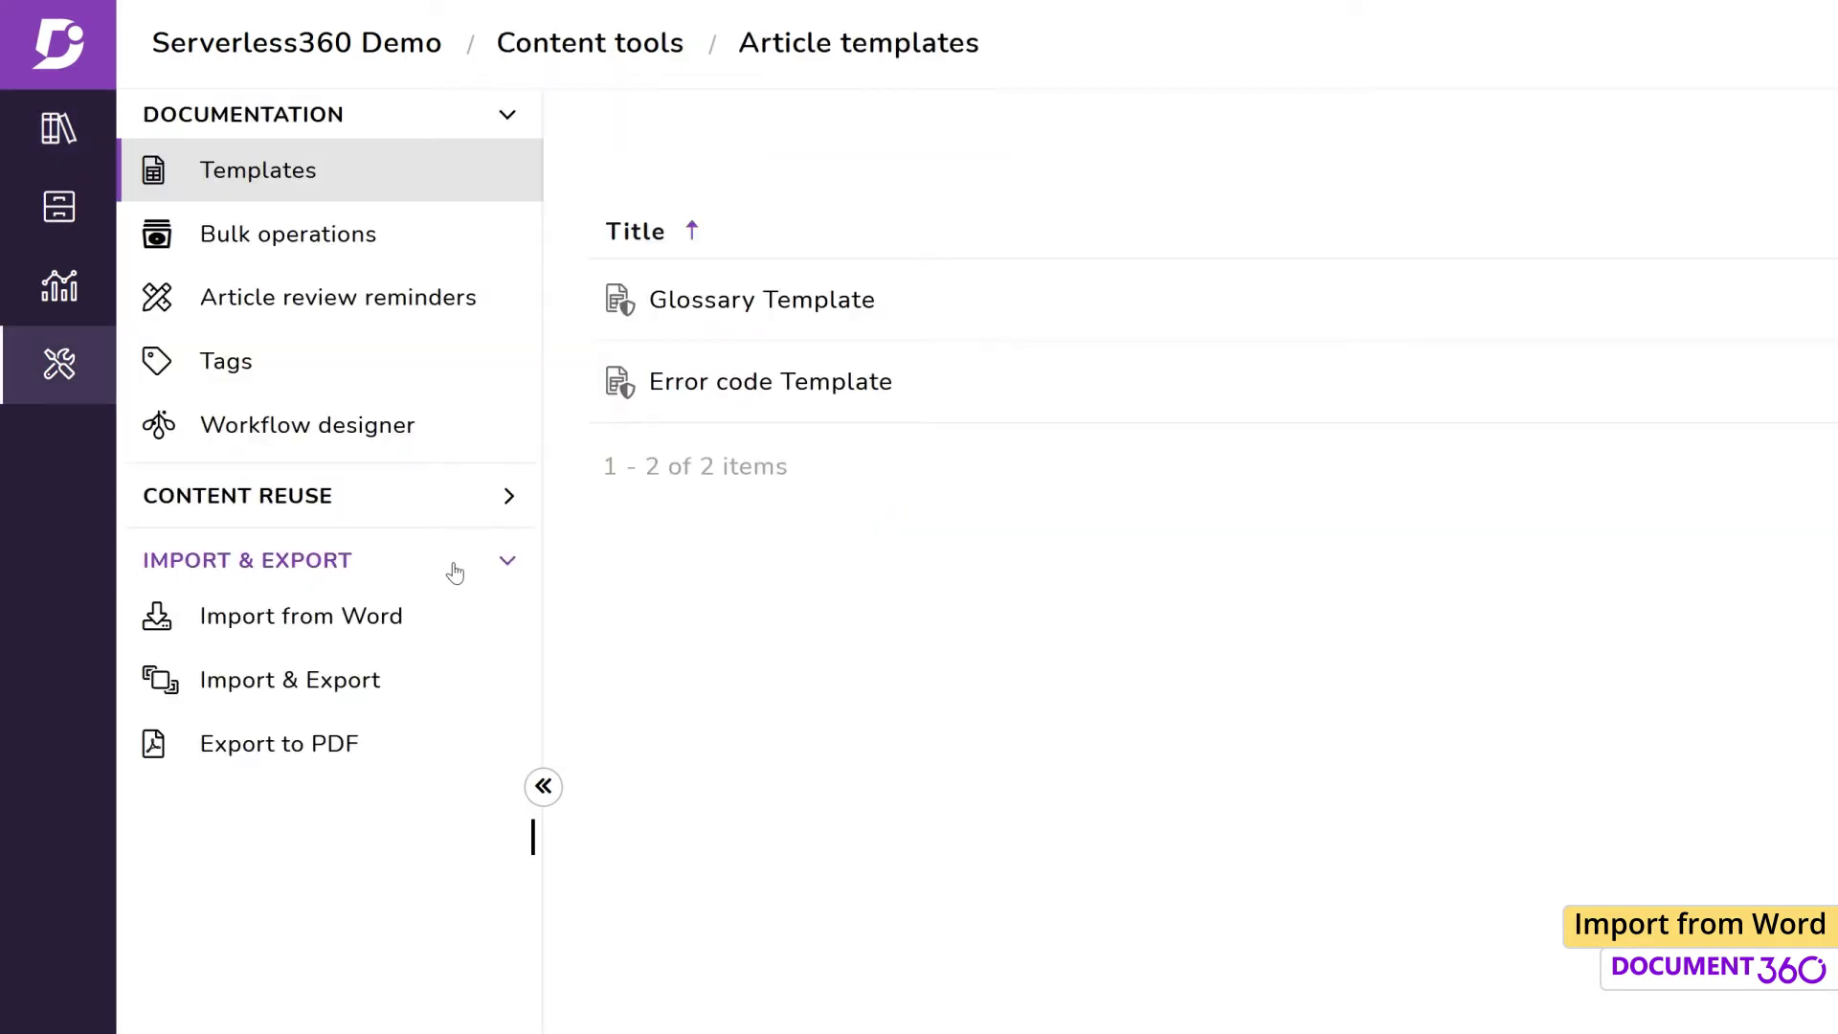
left_click(411, 617)
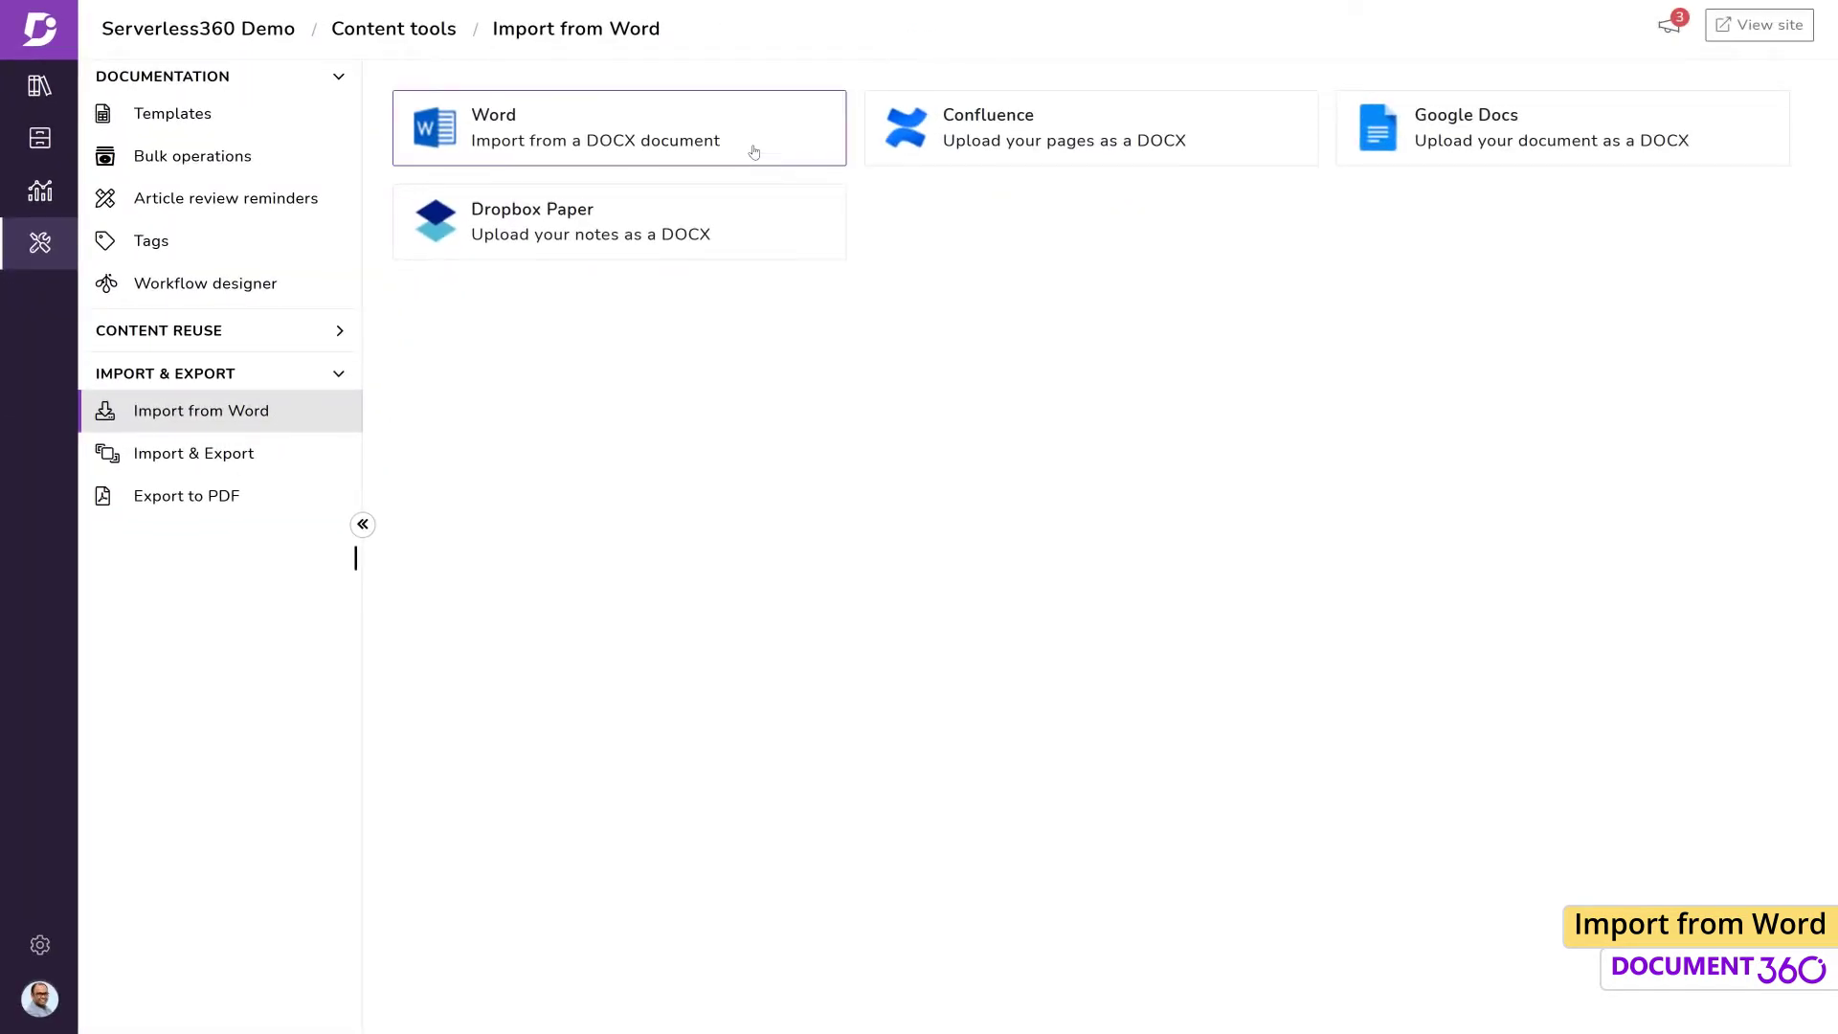
Step: Upload Tech Guide for External SIC.docx through Word import, keeping it as a single article
left_click(751, 151)
left_click(1033, 275)
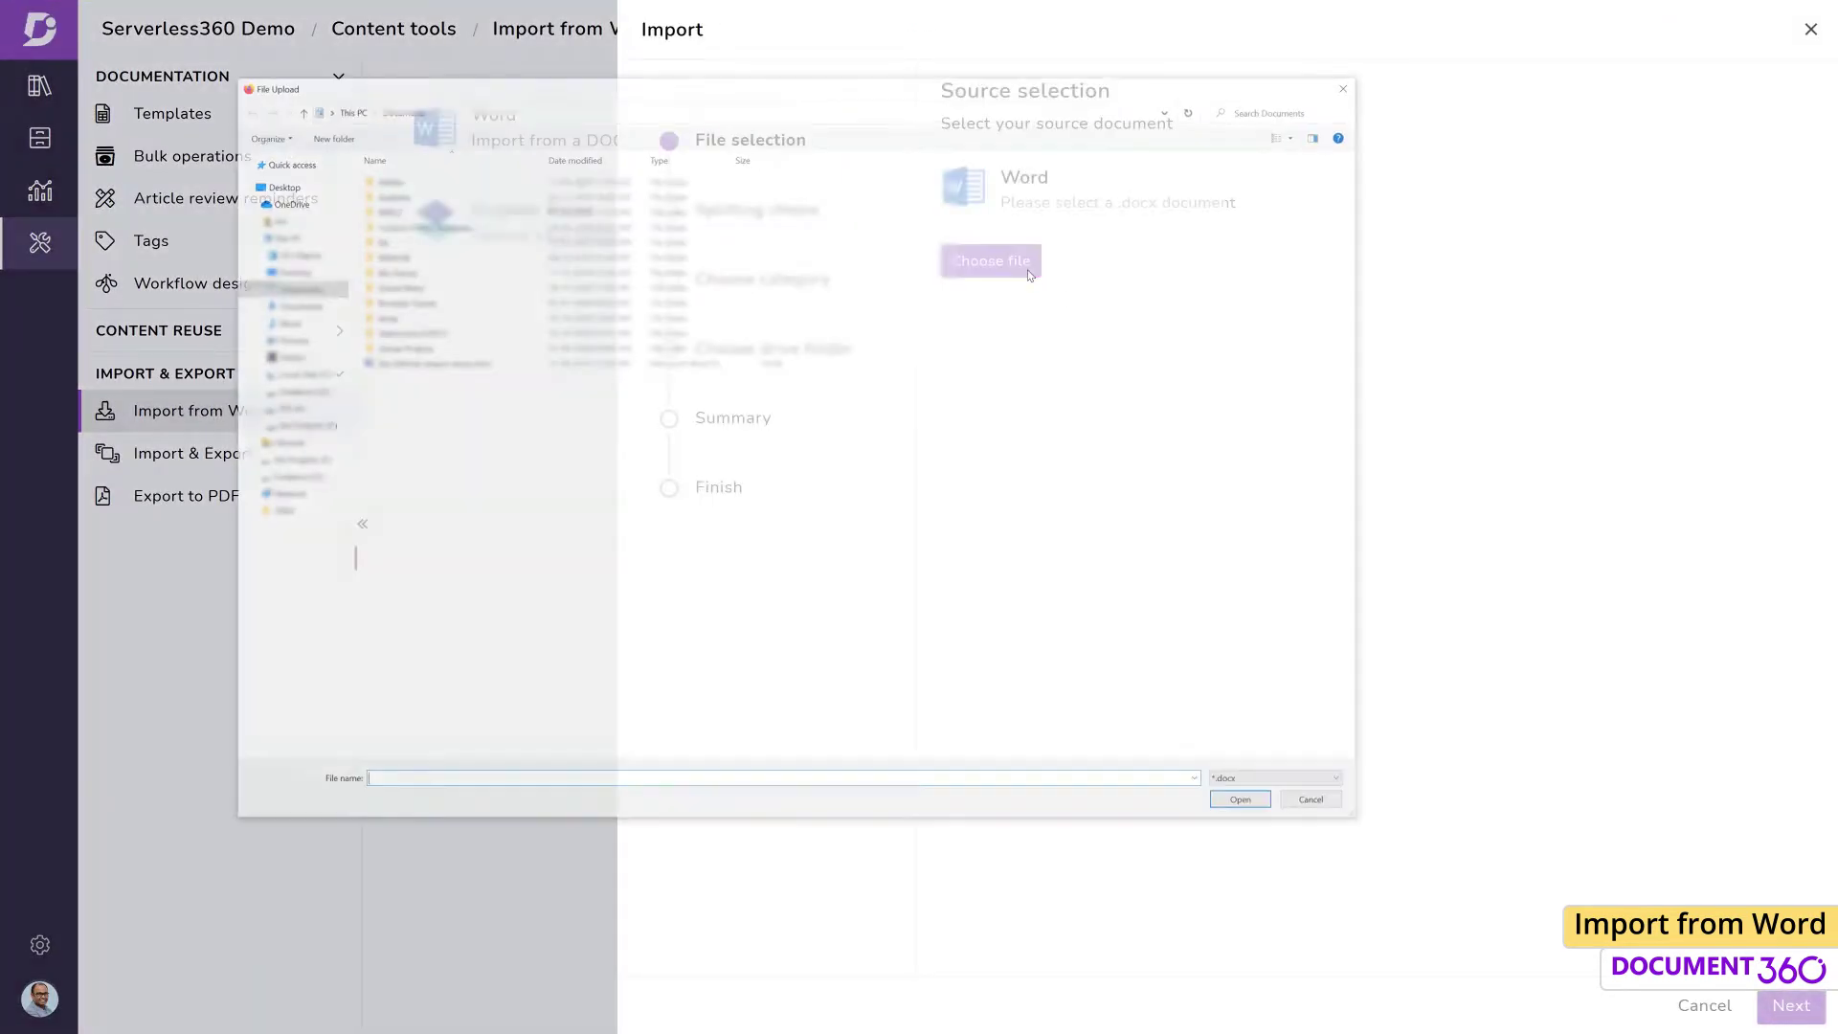
left_click(484, 425)
left_click(1235, 808)
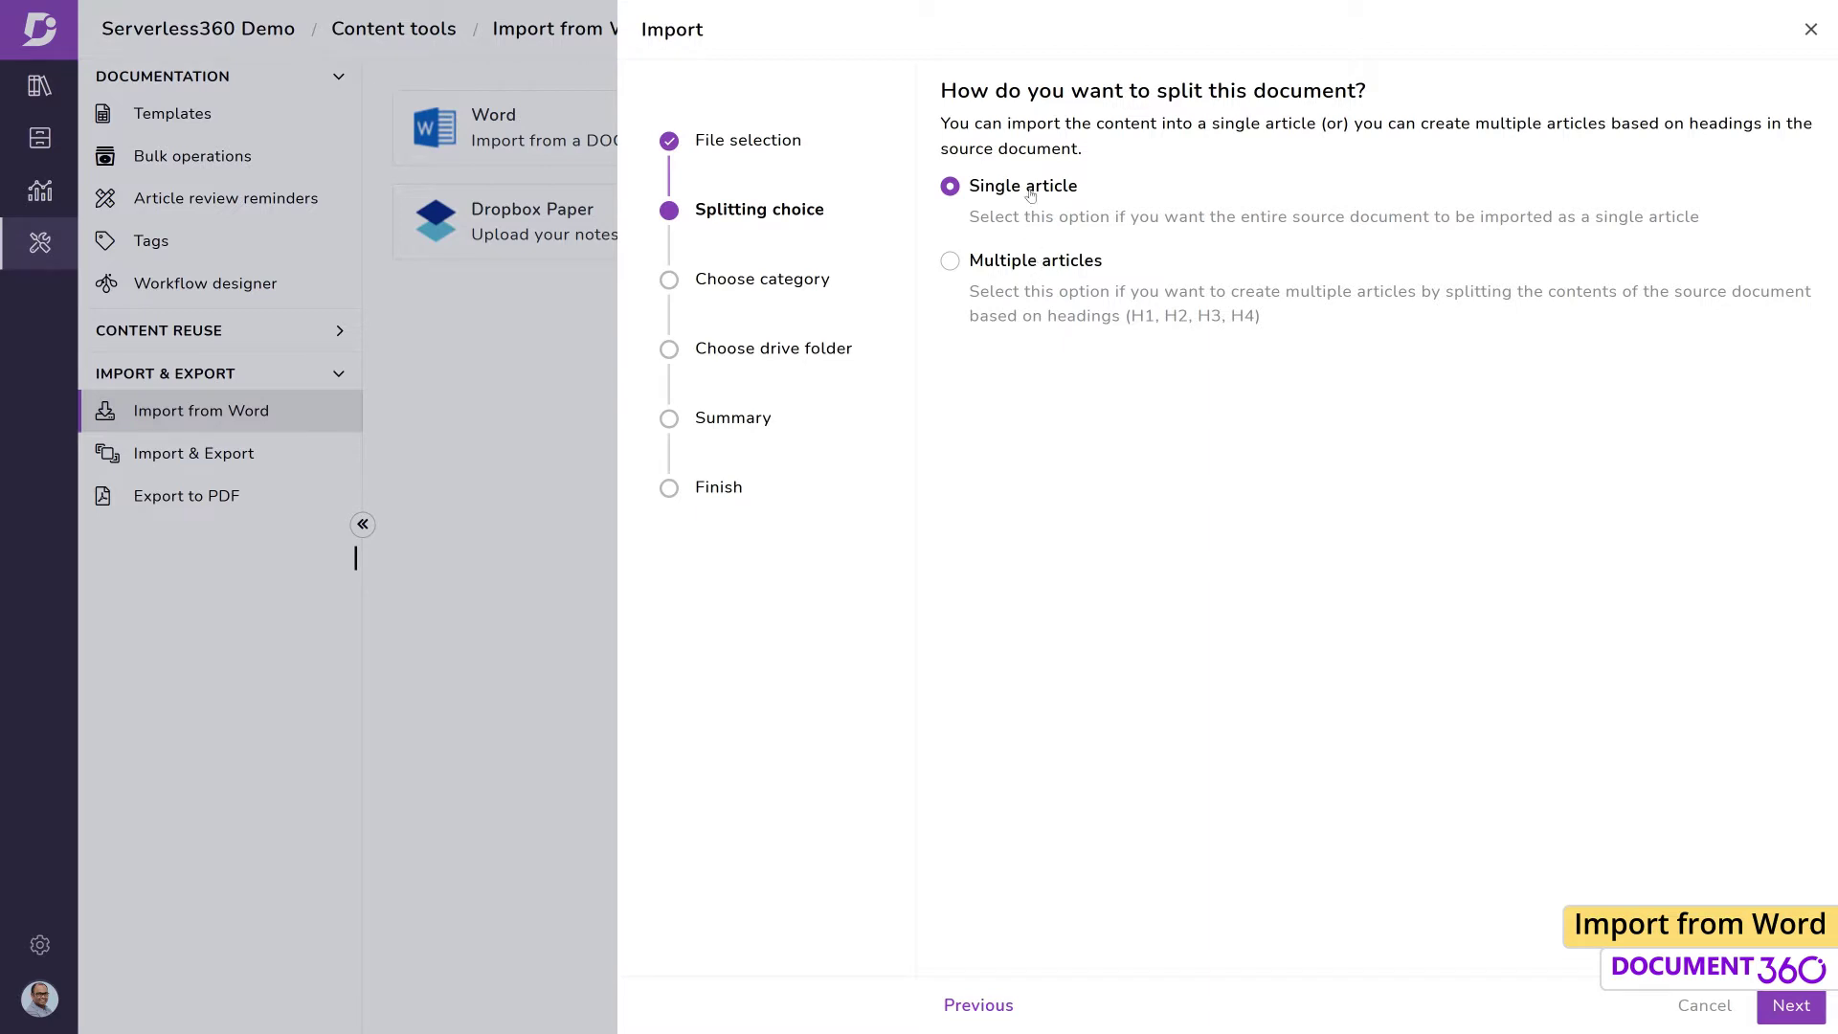
left_click(1772, 1006)
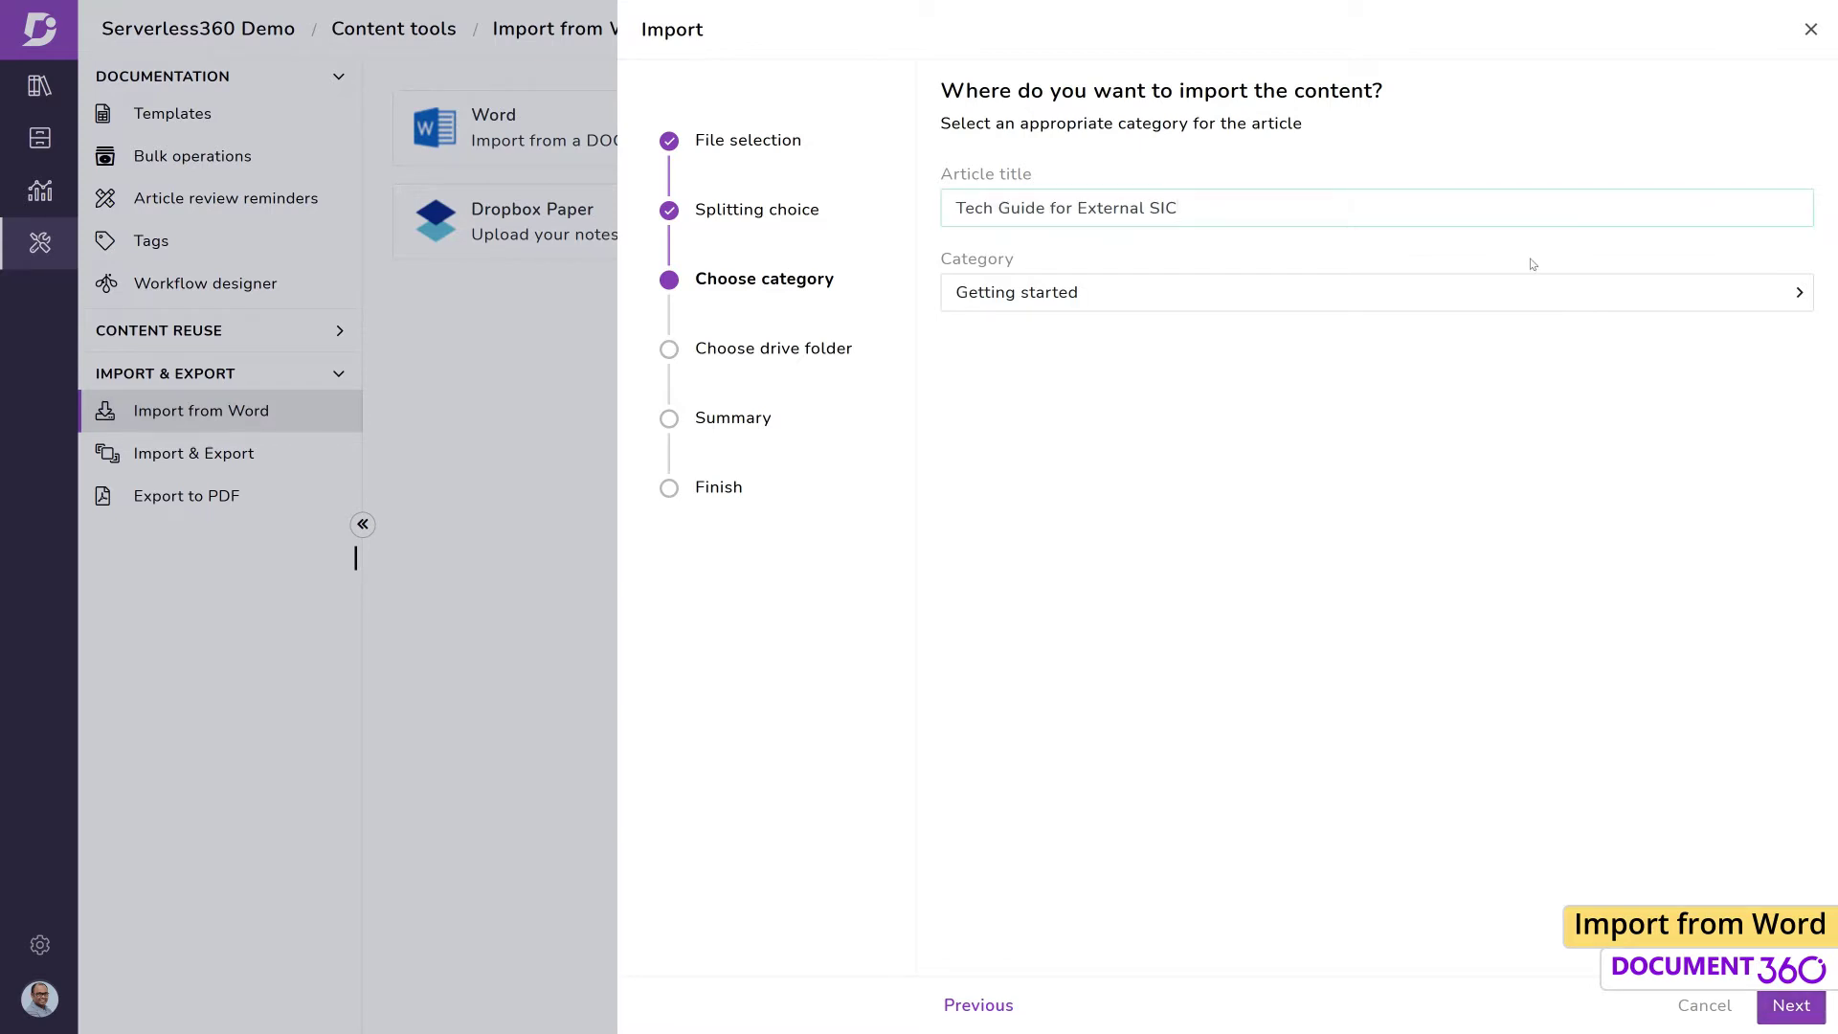
Step: Place the imported article in the Private Hosting category
left_click(1533, 300)
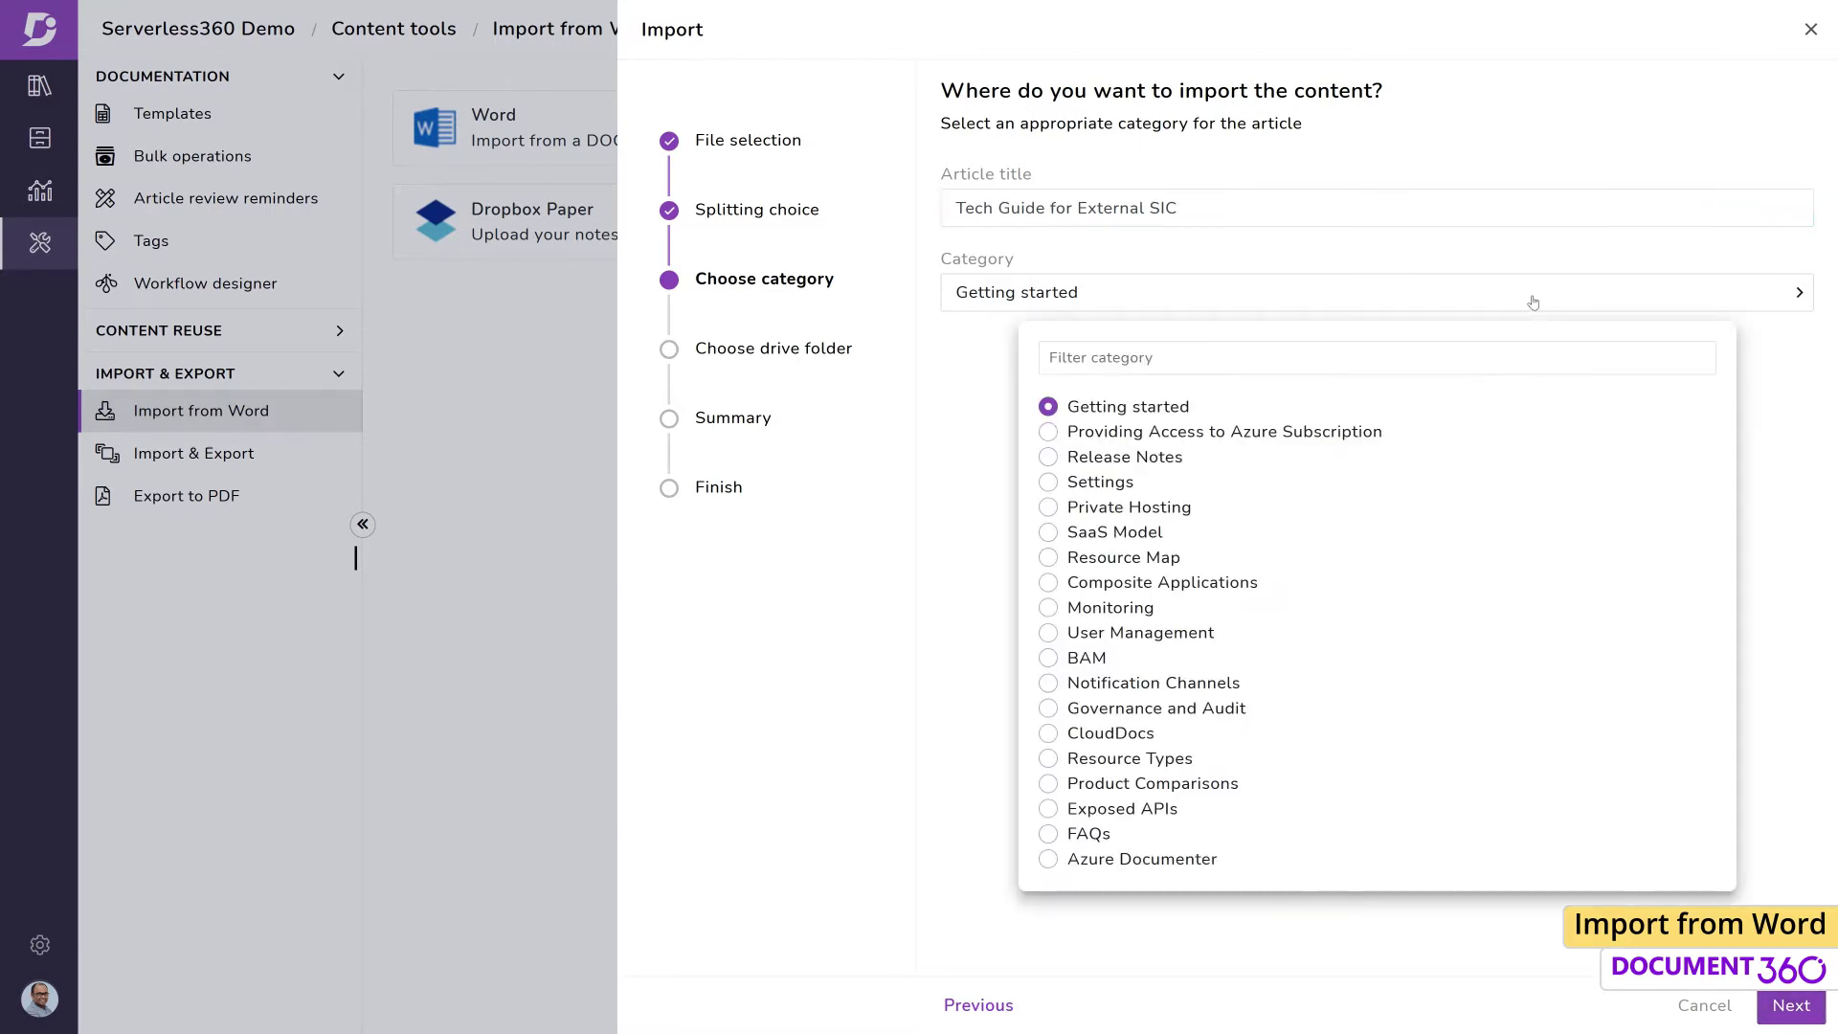
left_click(1050, 508)
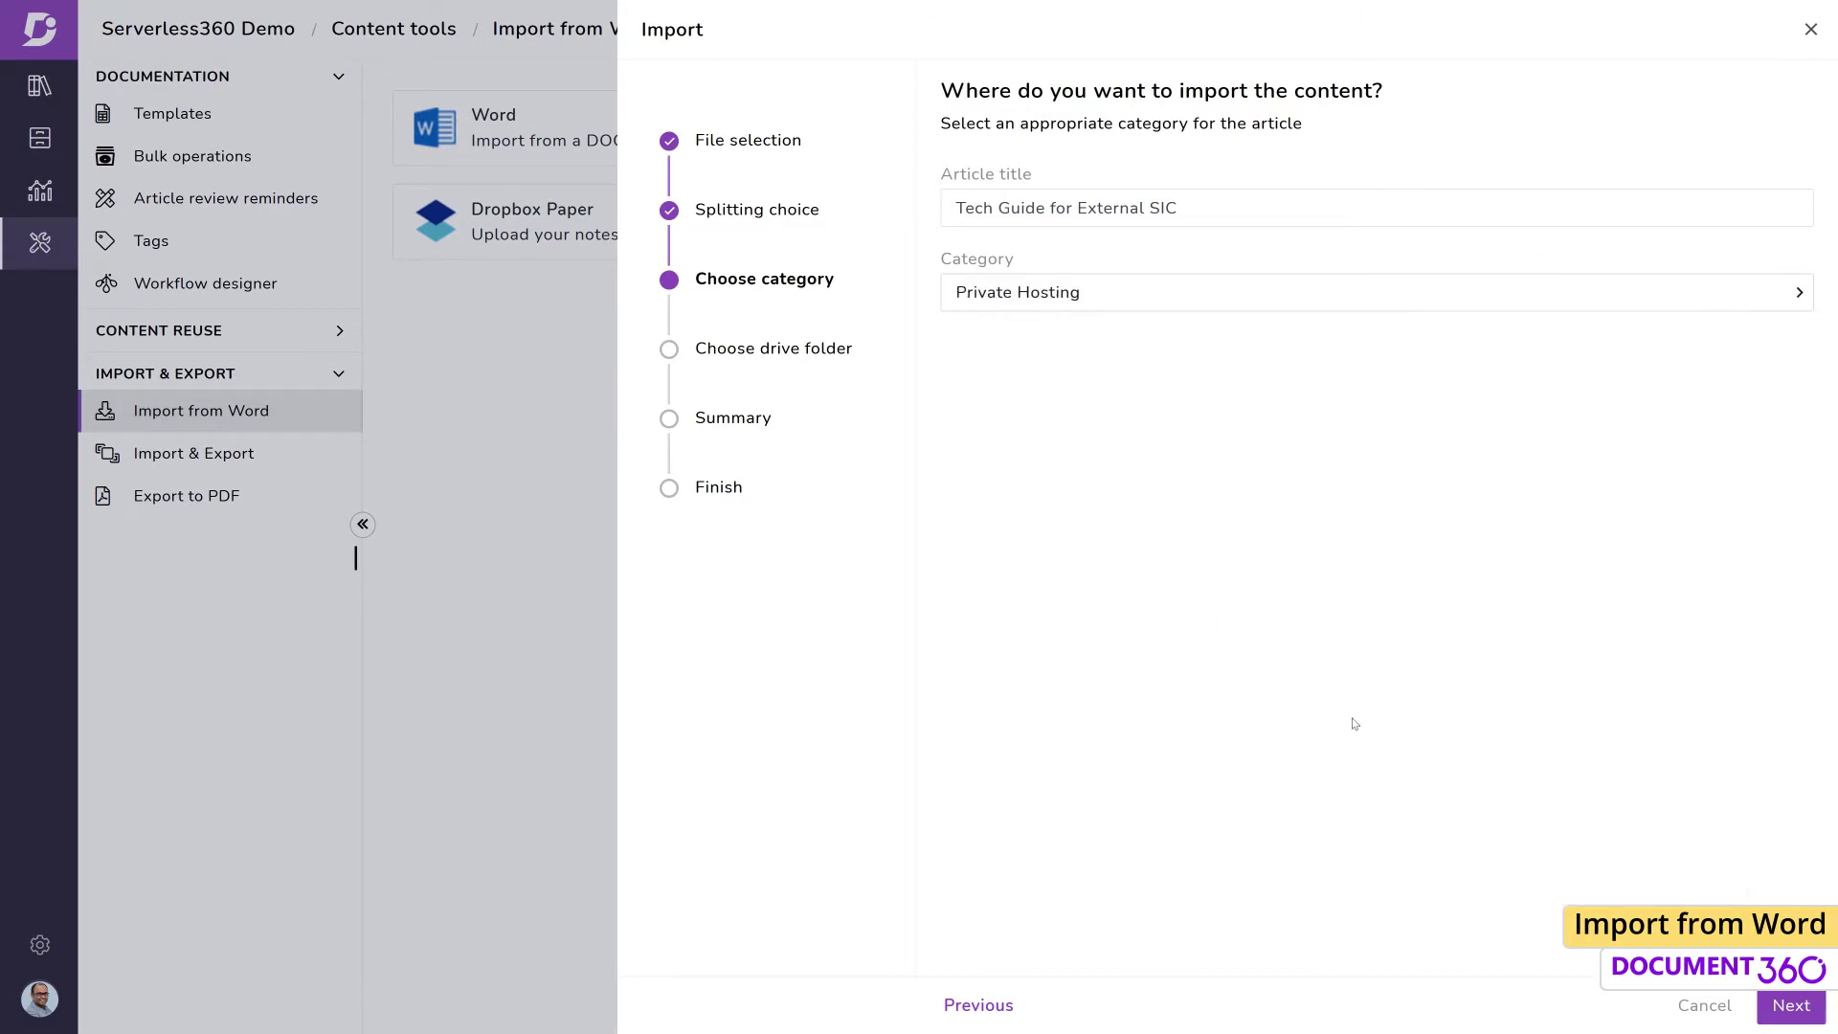
left_click(1778, 1002)
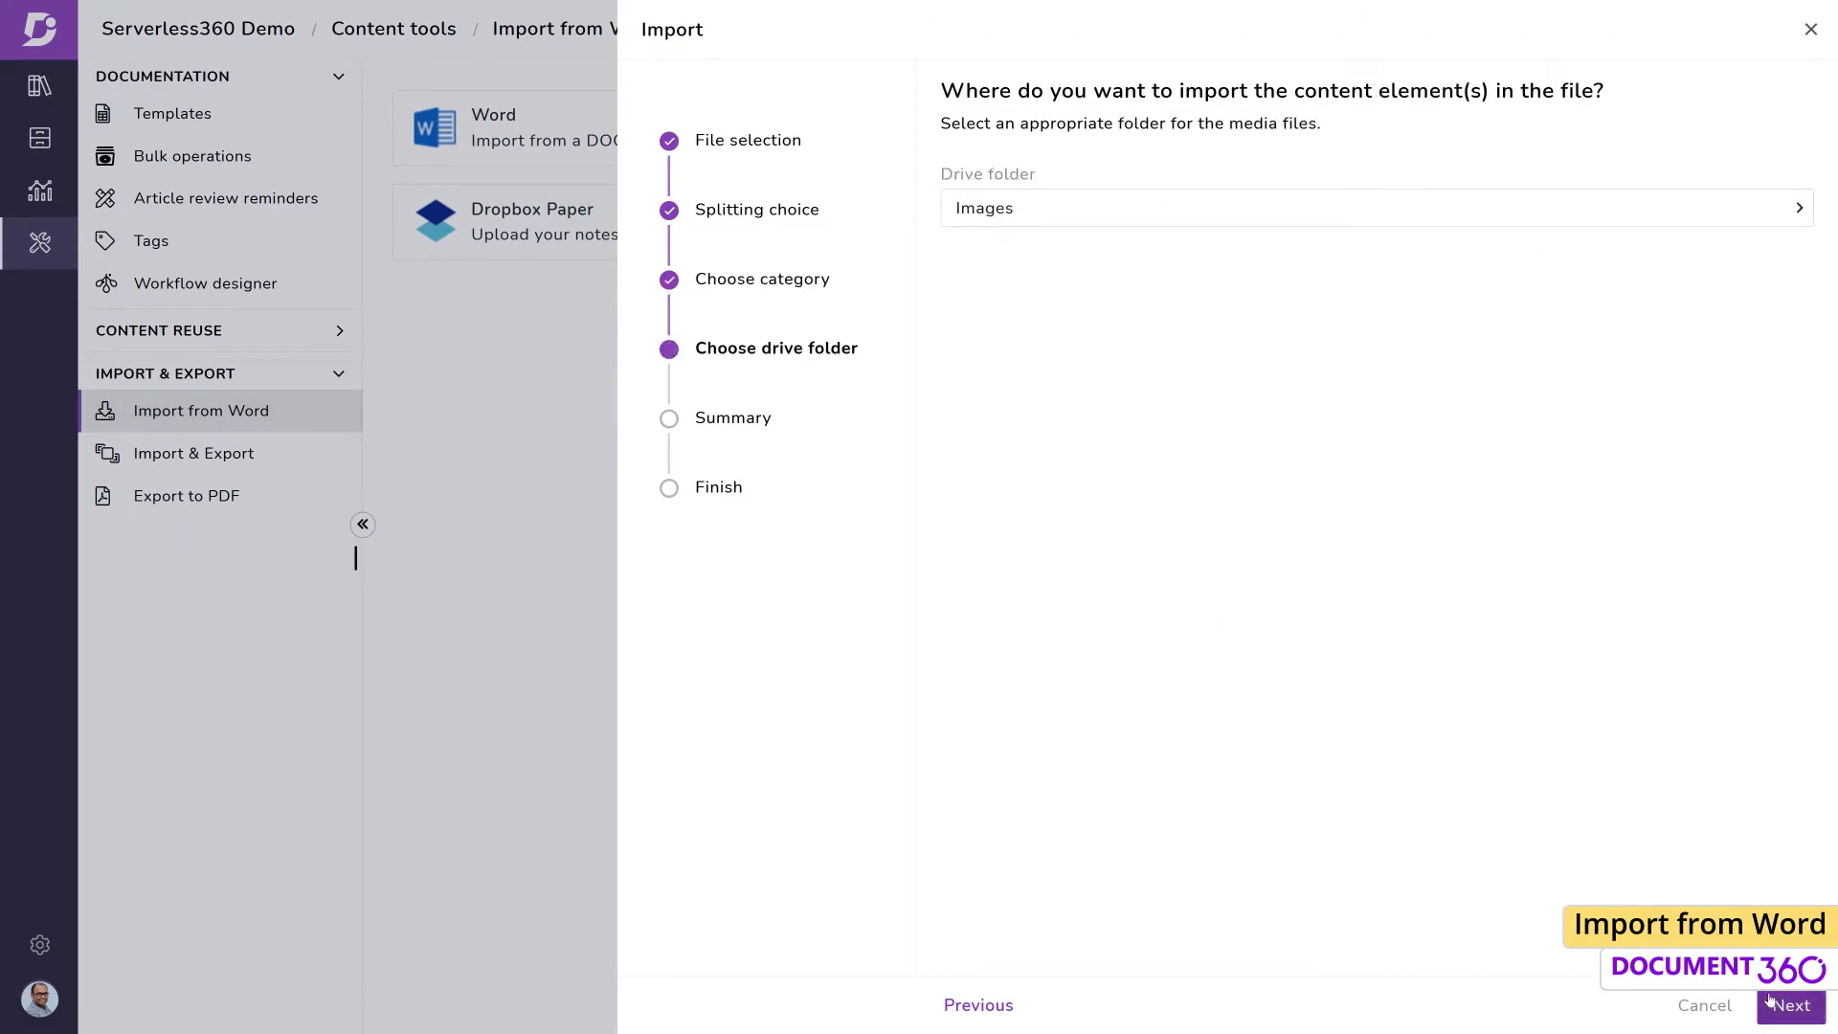
Step: Save the article's media to the Word-documents drive folder and start the import
left_click(1358, 220)
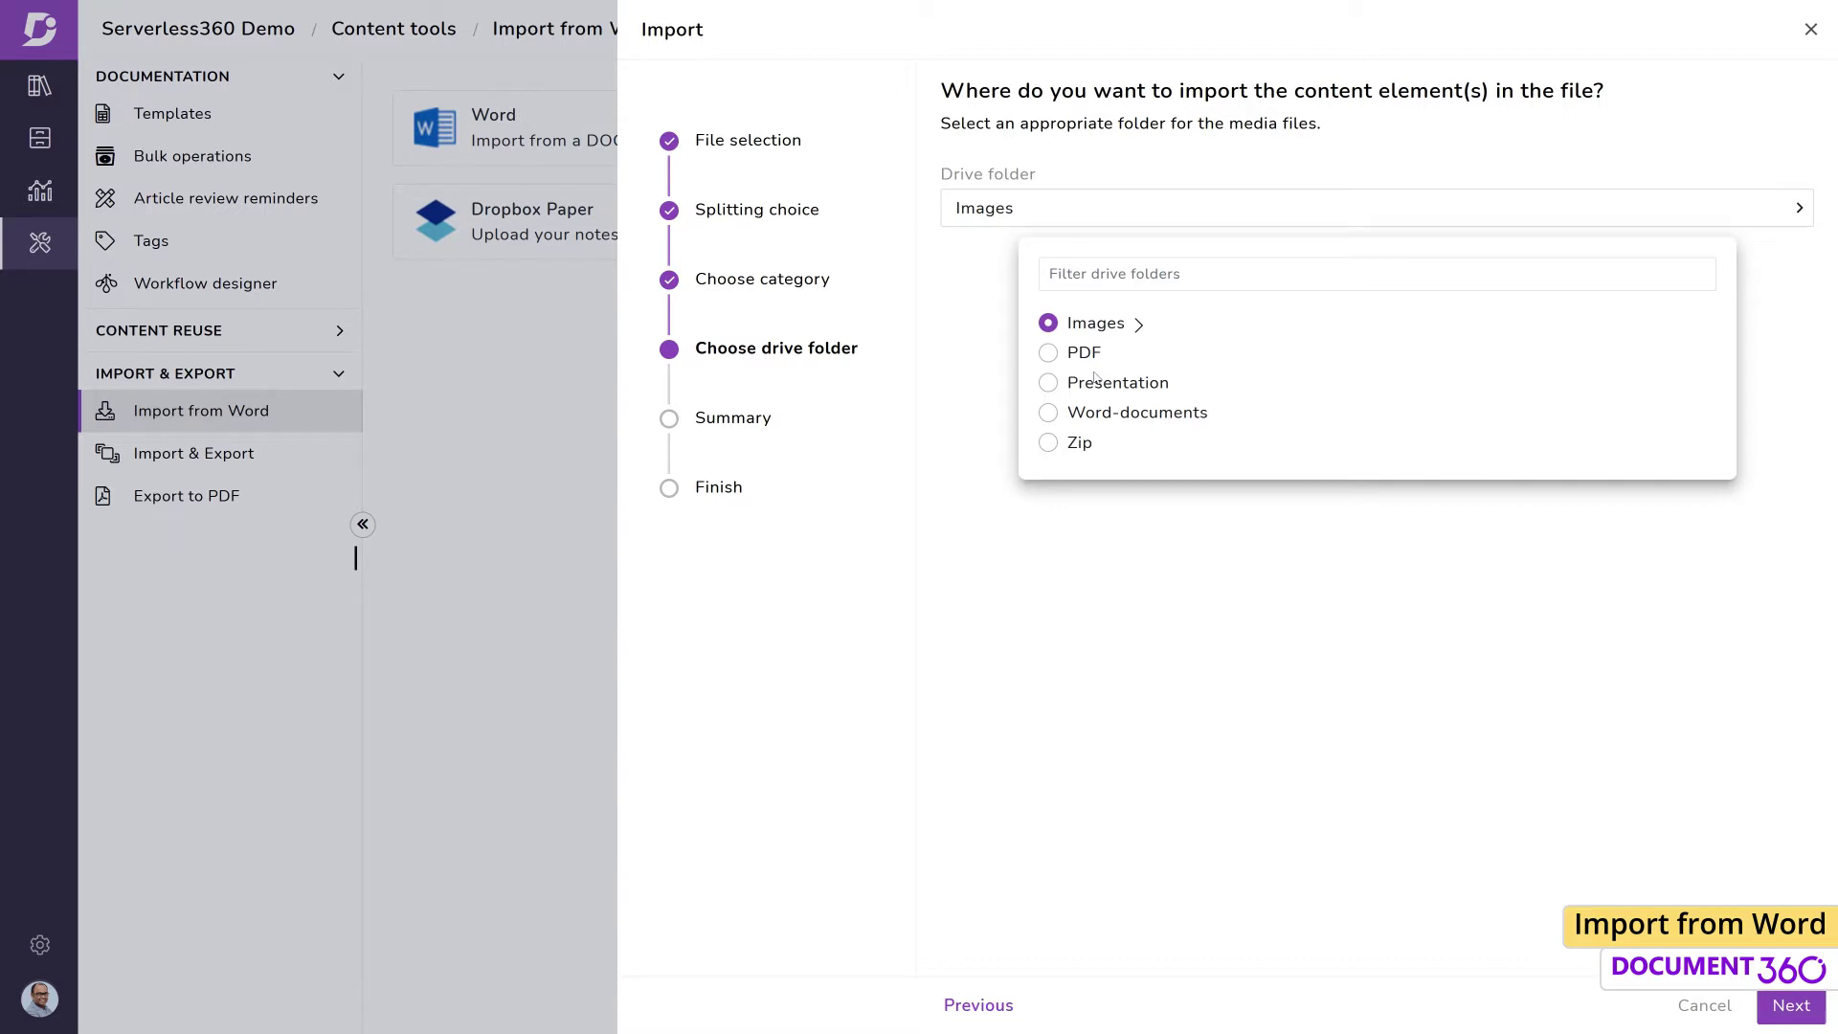
left_click(1088, 414)
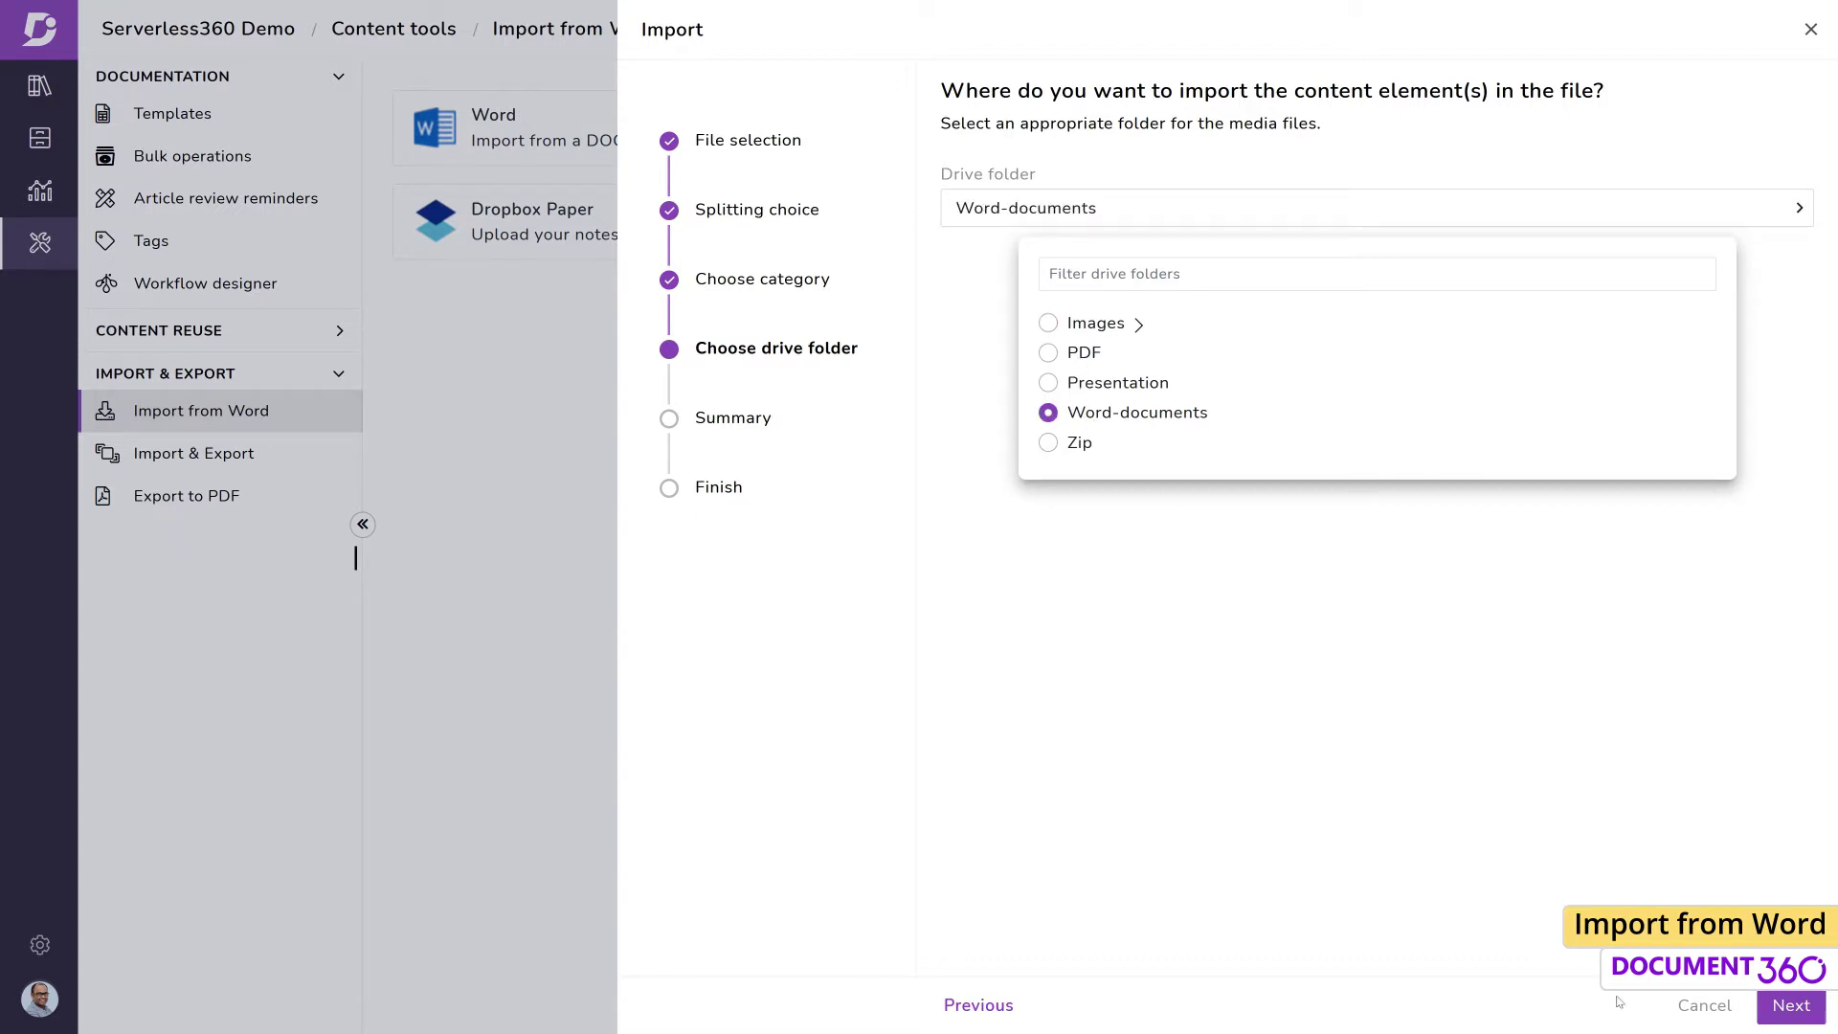
left_click(1768, 999)
left_click(1768, 1000)
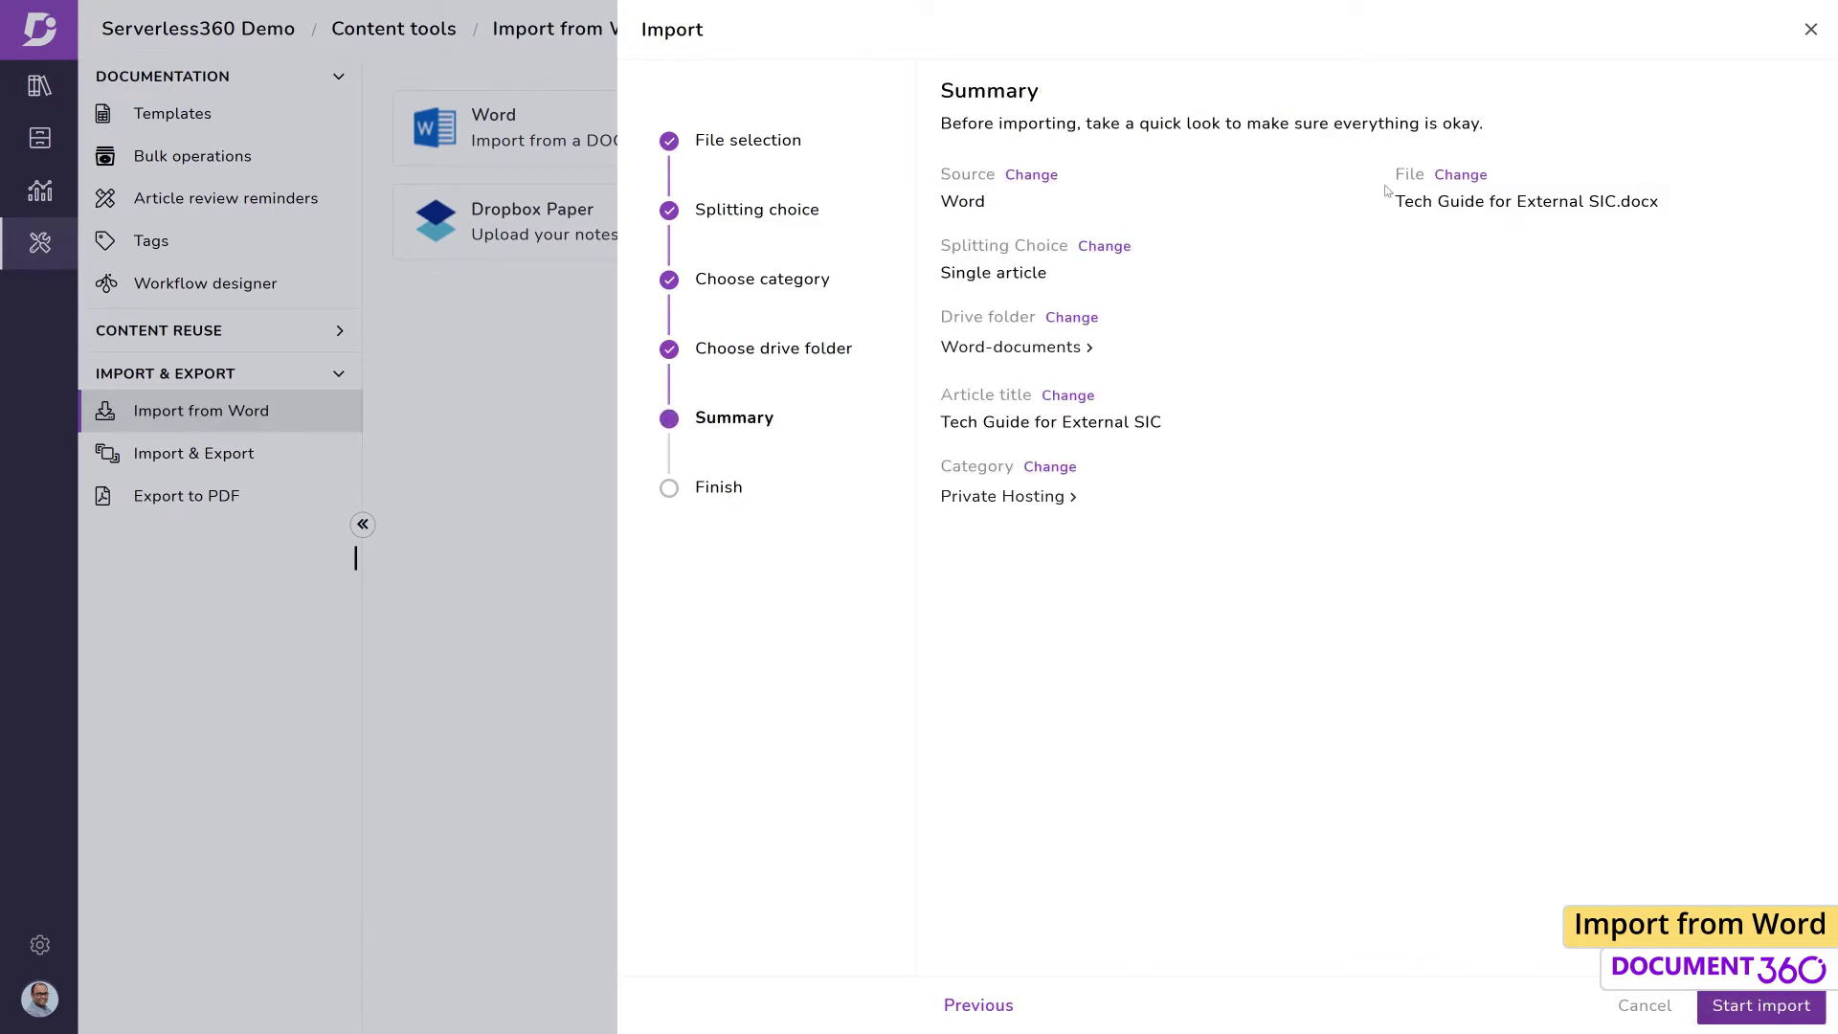
left_click(1721, 1005)
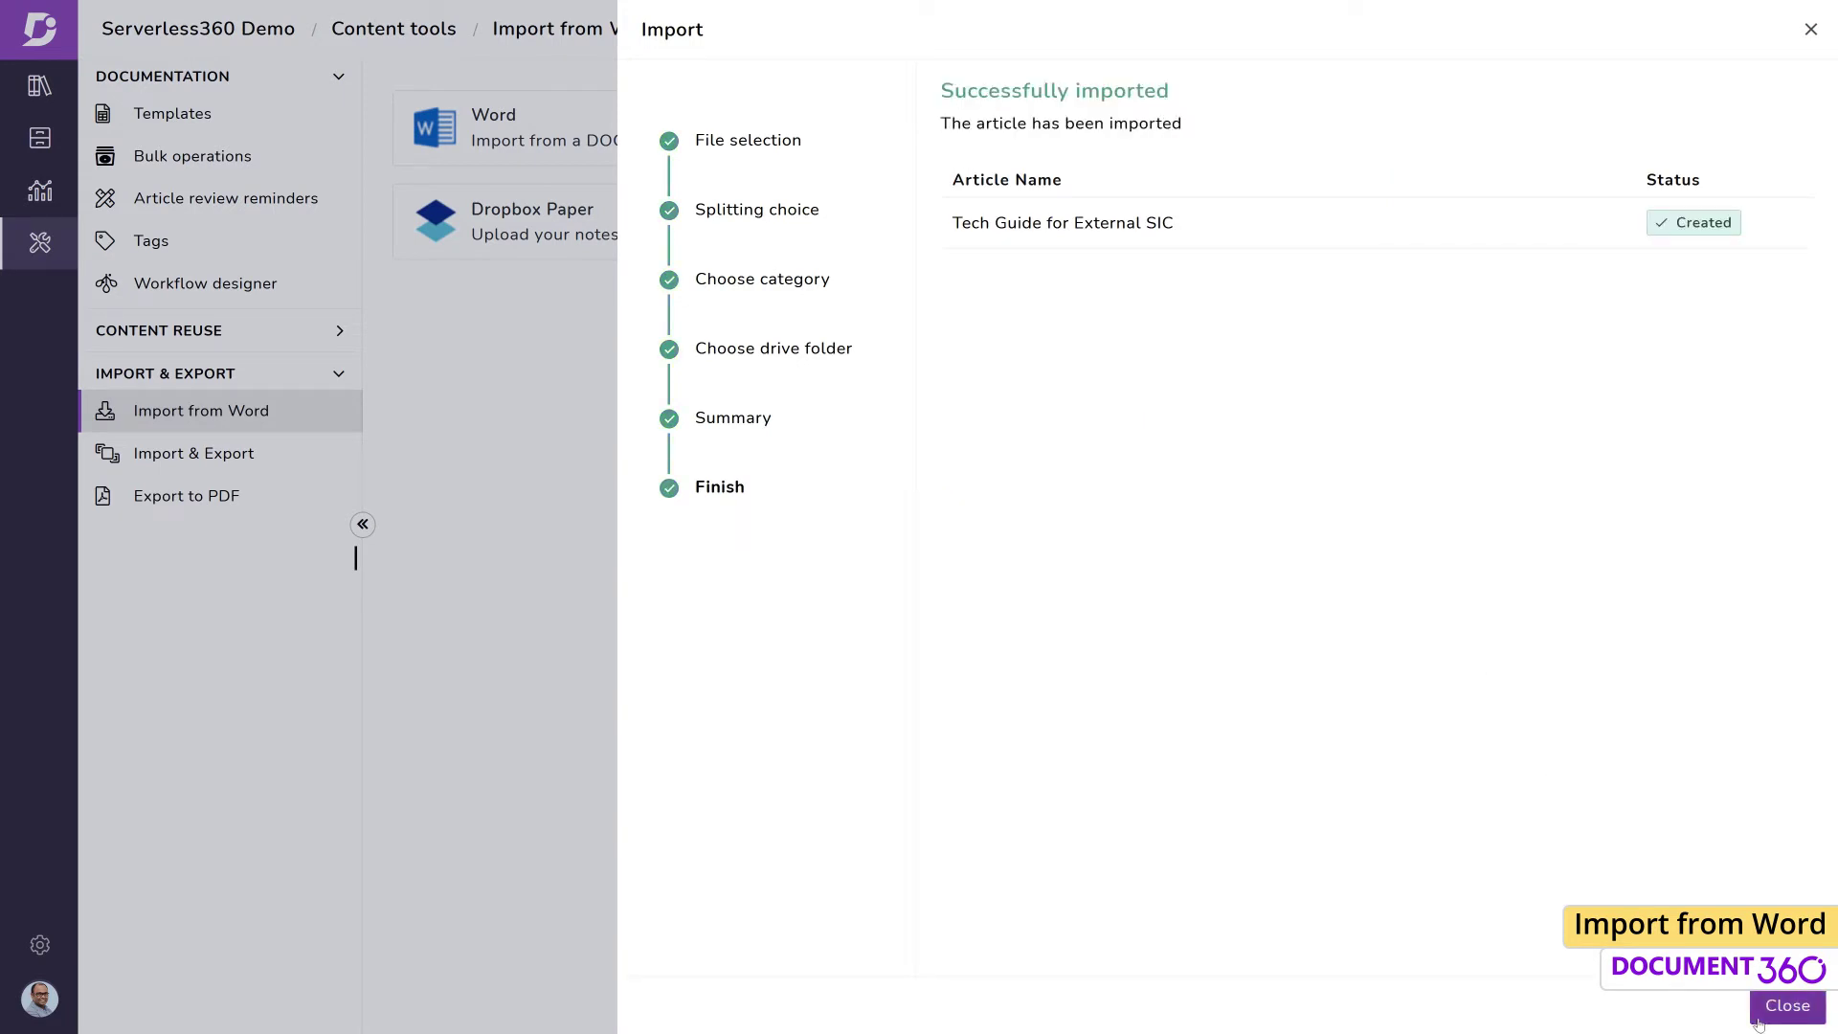
Step: Close the import, look over the imported tech guide article, and open the Word-documents drive folder
left_click(1786, 1005)
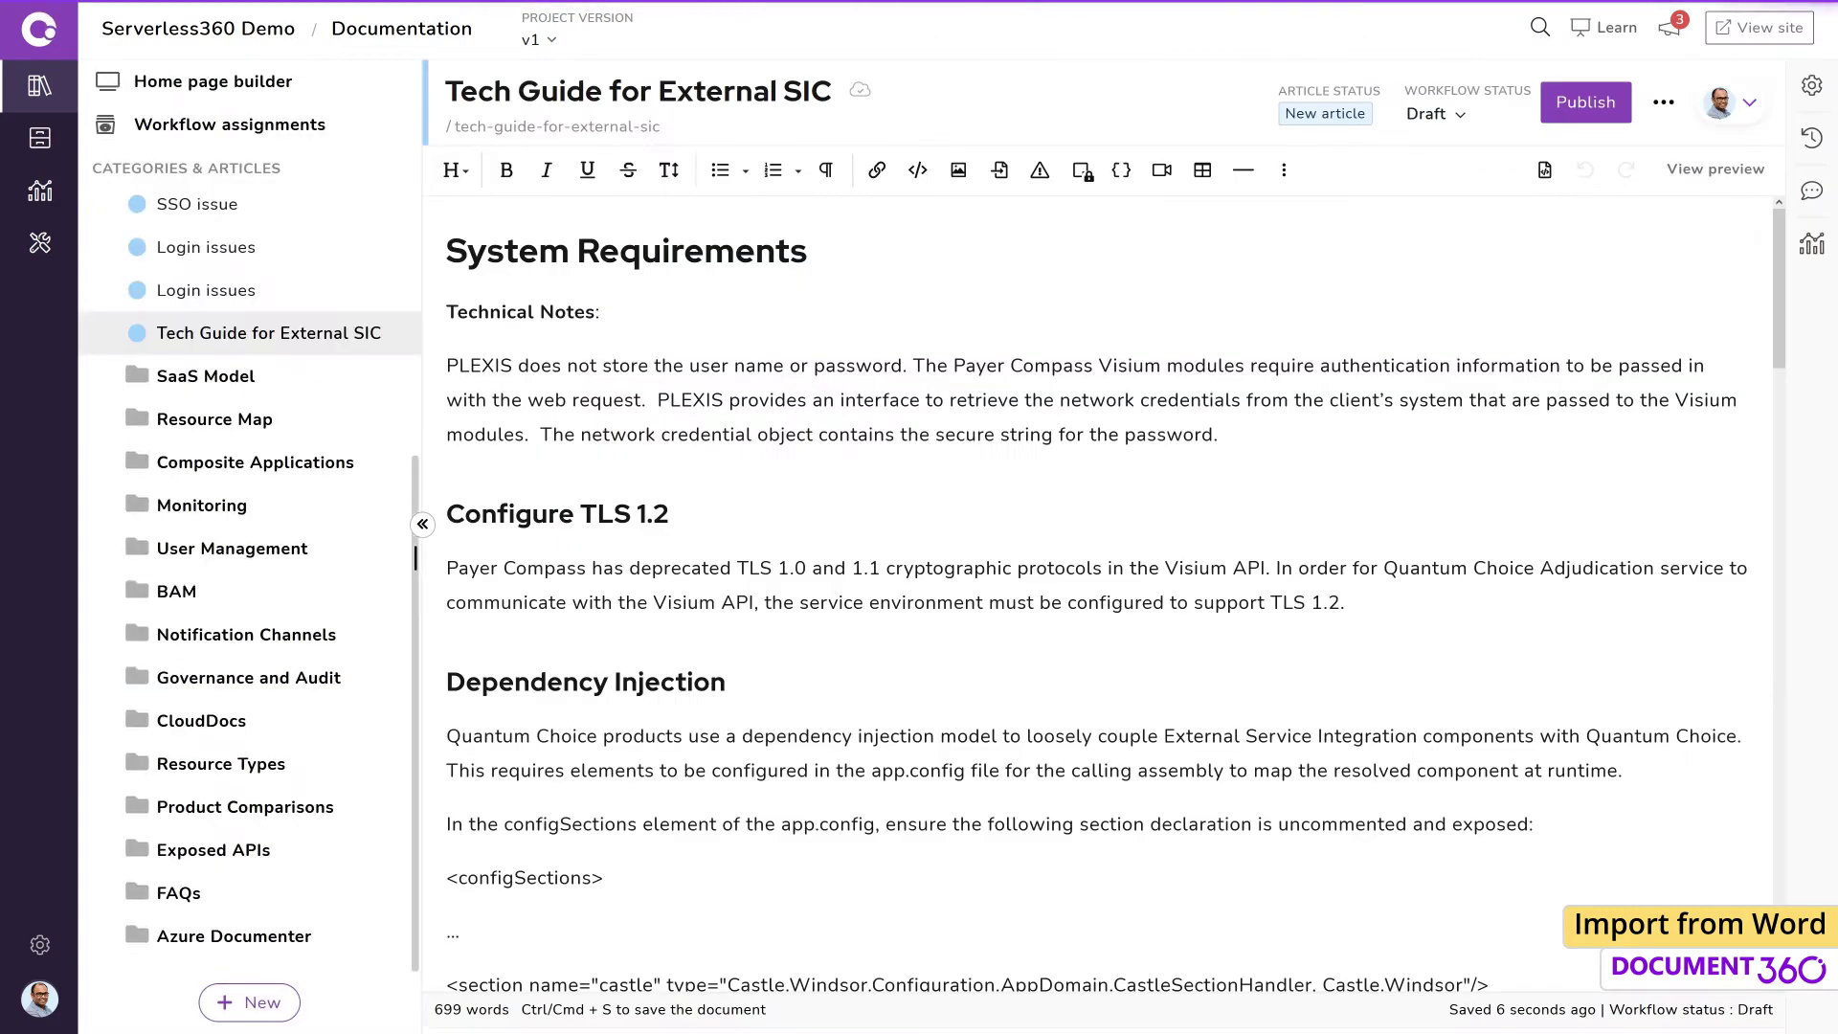
scroll(1805, 809, "down", 15)
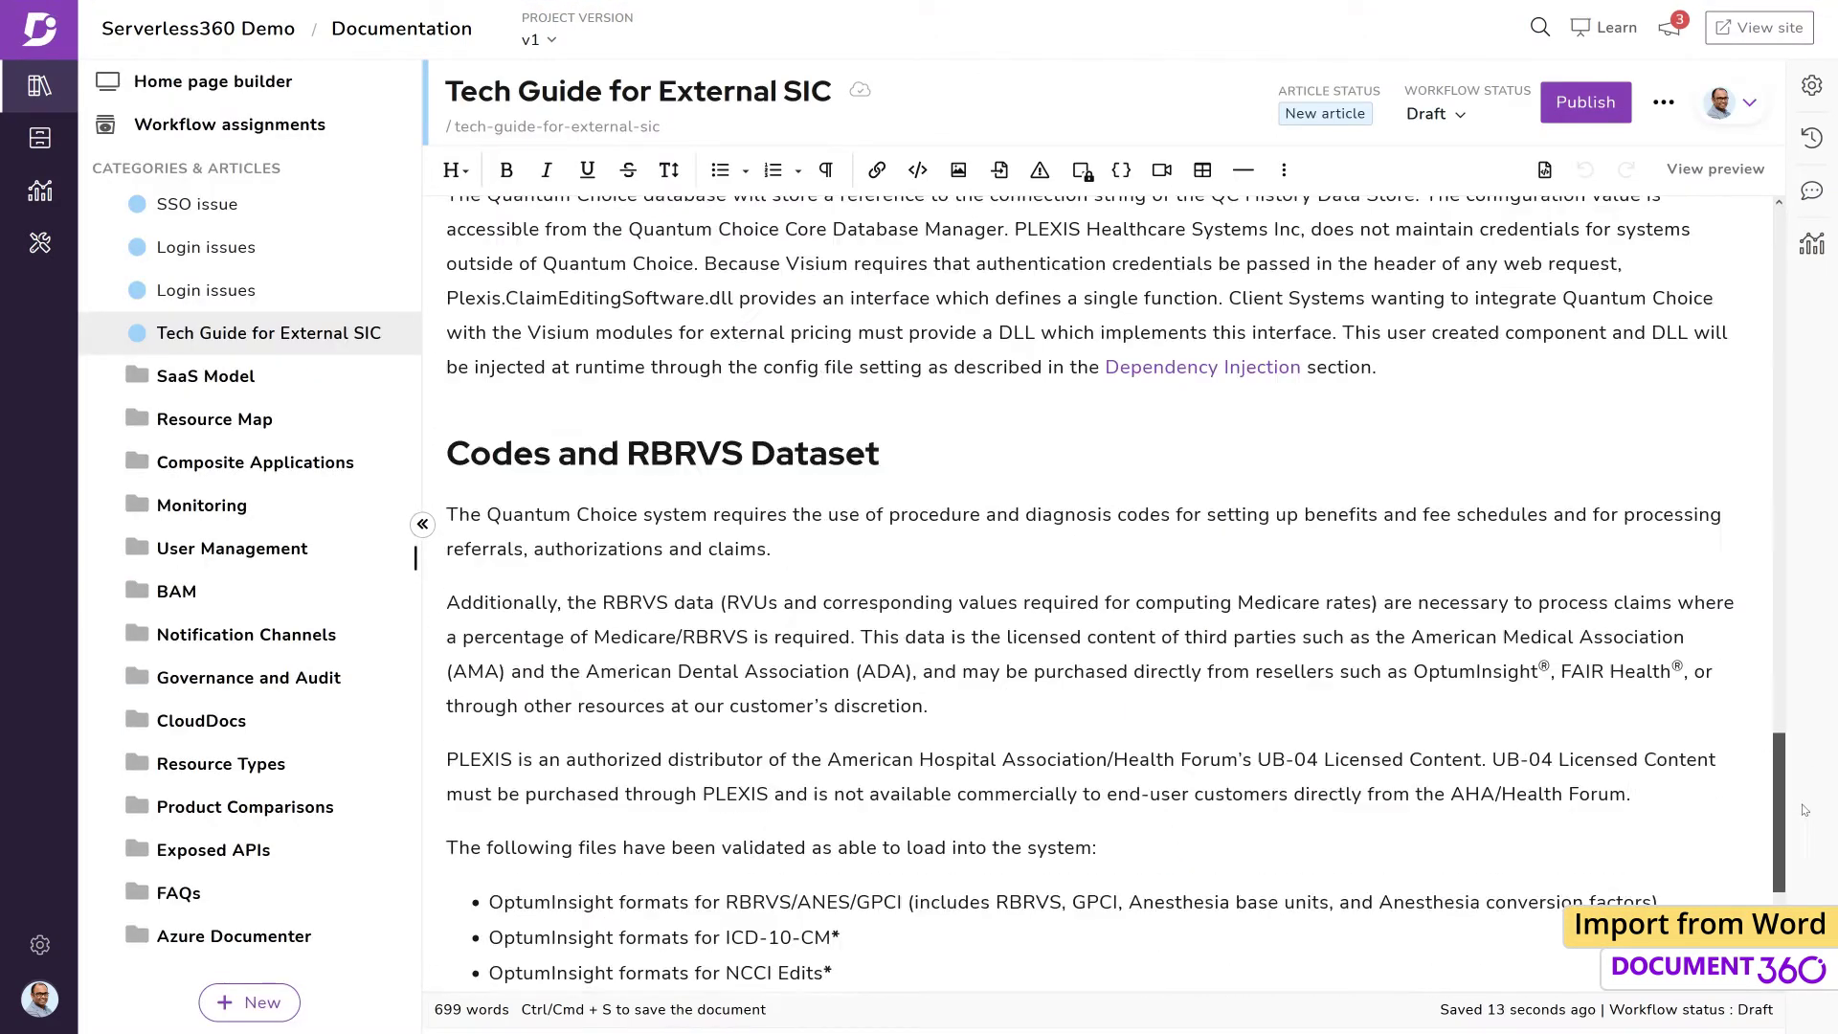
scroll(1805, 809, "down", 4)
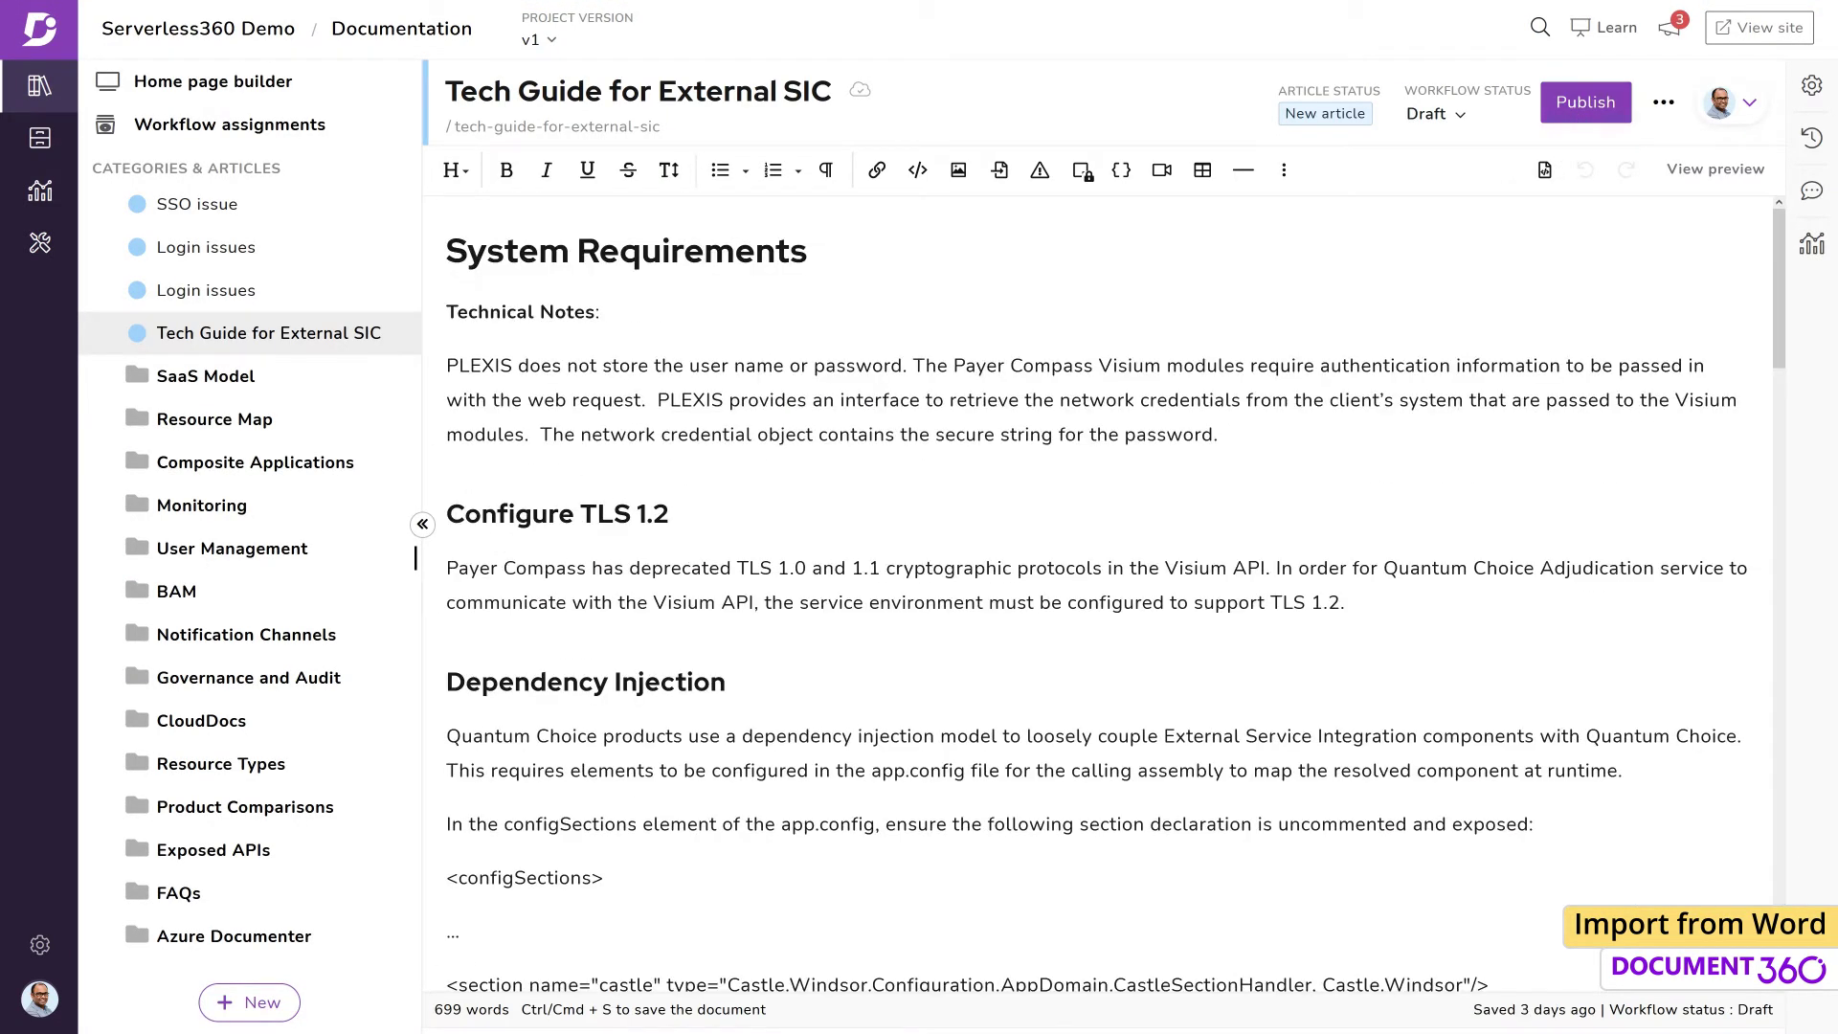
left_click(40, 141)
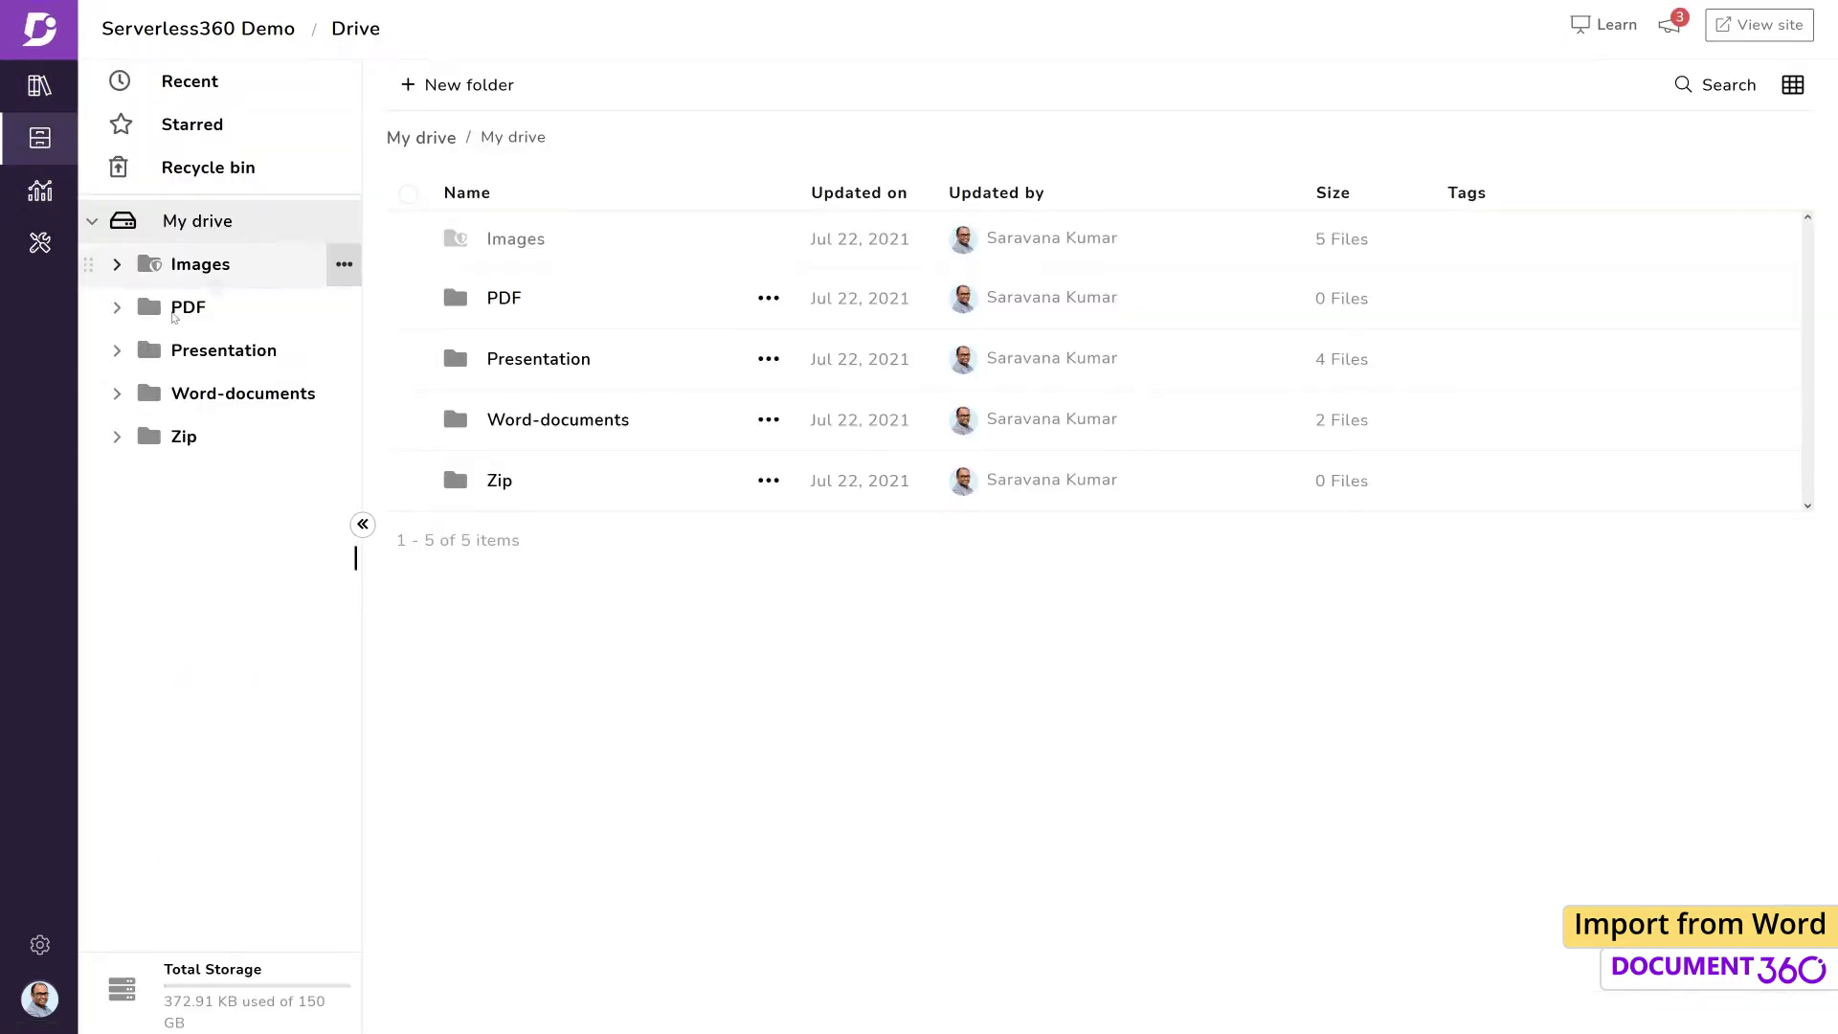
left_click(239, 394)
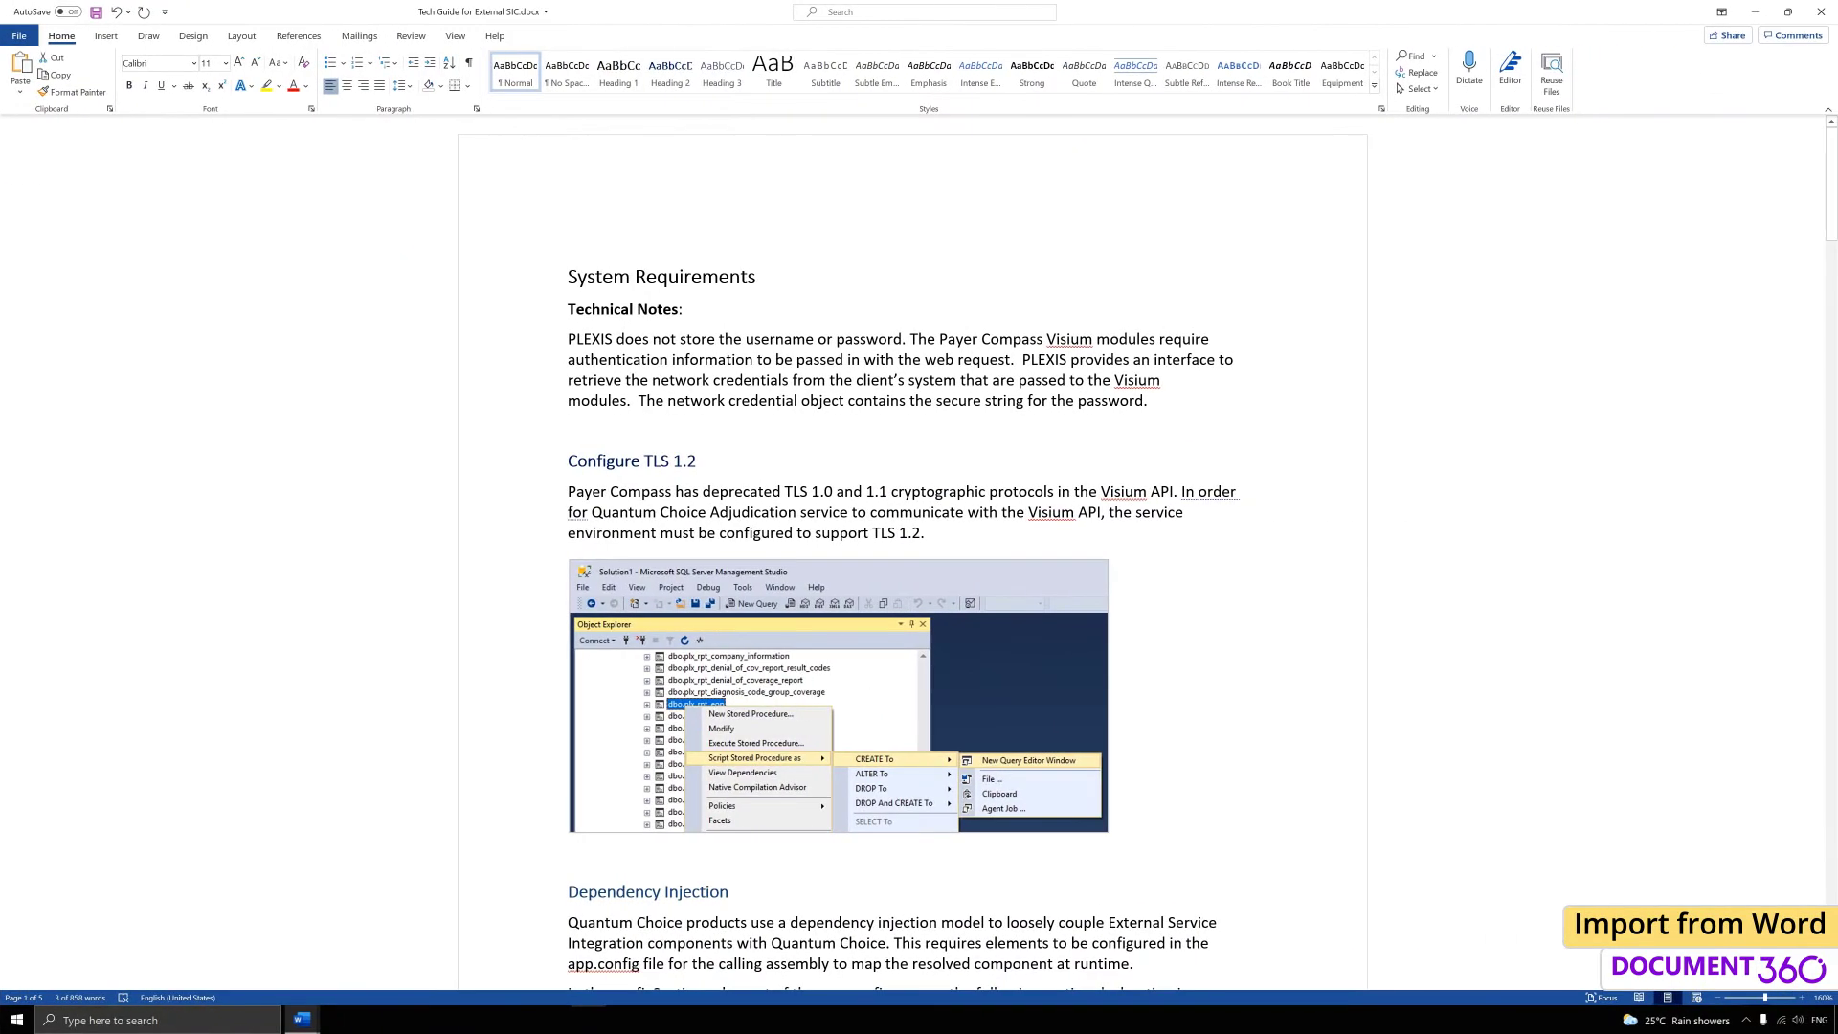
Step: Scroll the Word document to review headings from System Requirements to Codes and RBRVS Dataset
left_click_drag(1831, 189, 1831, 188)
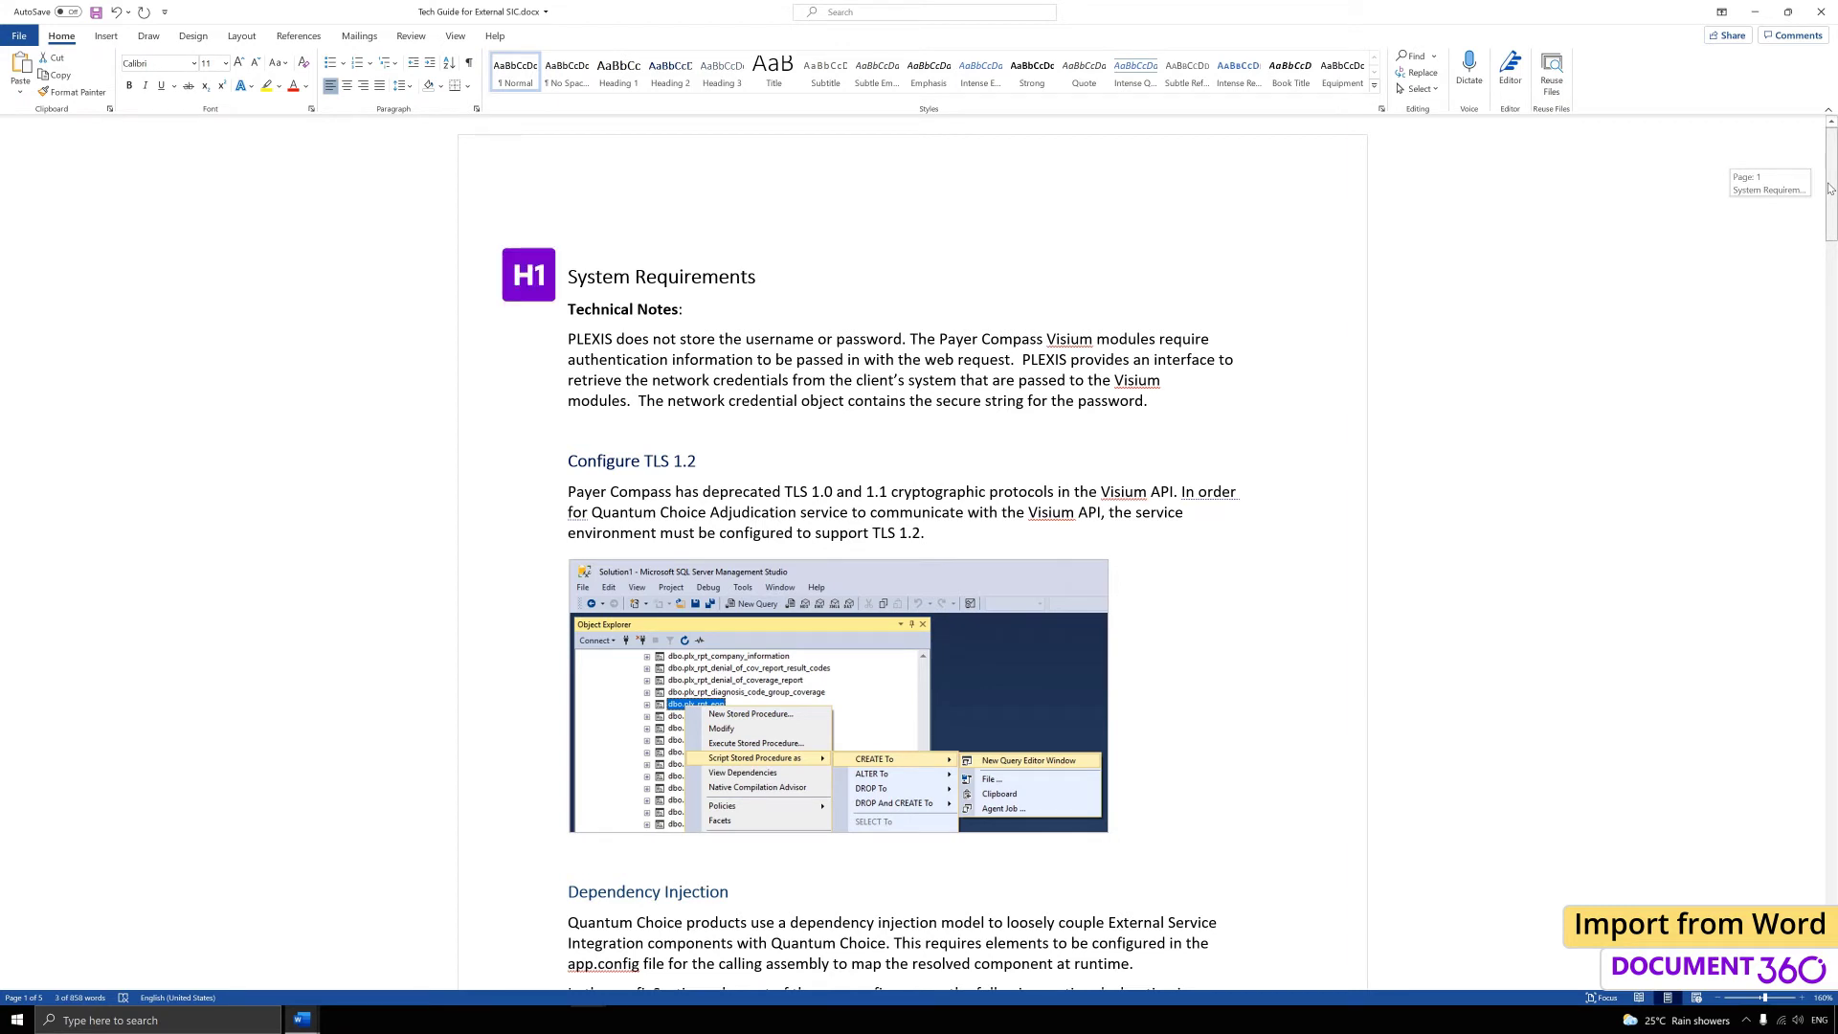
left_click_drag(1831, 189, 1831, 129)
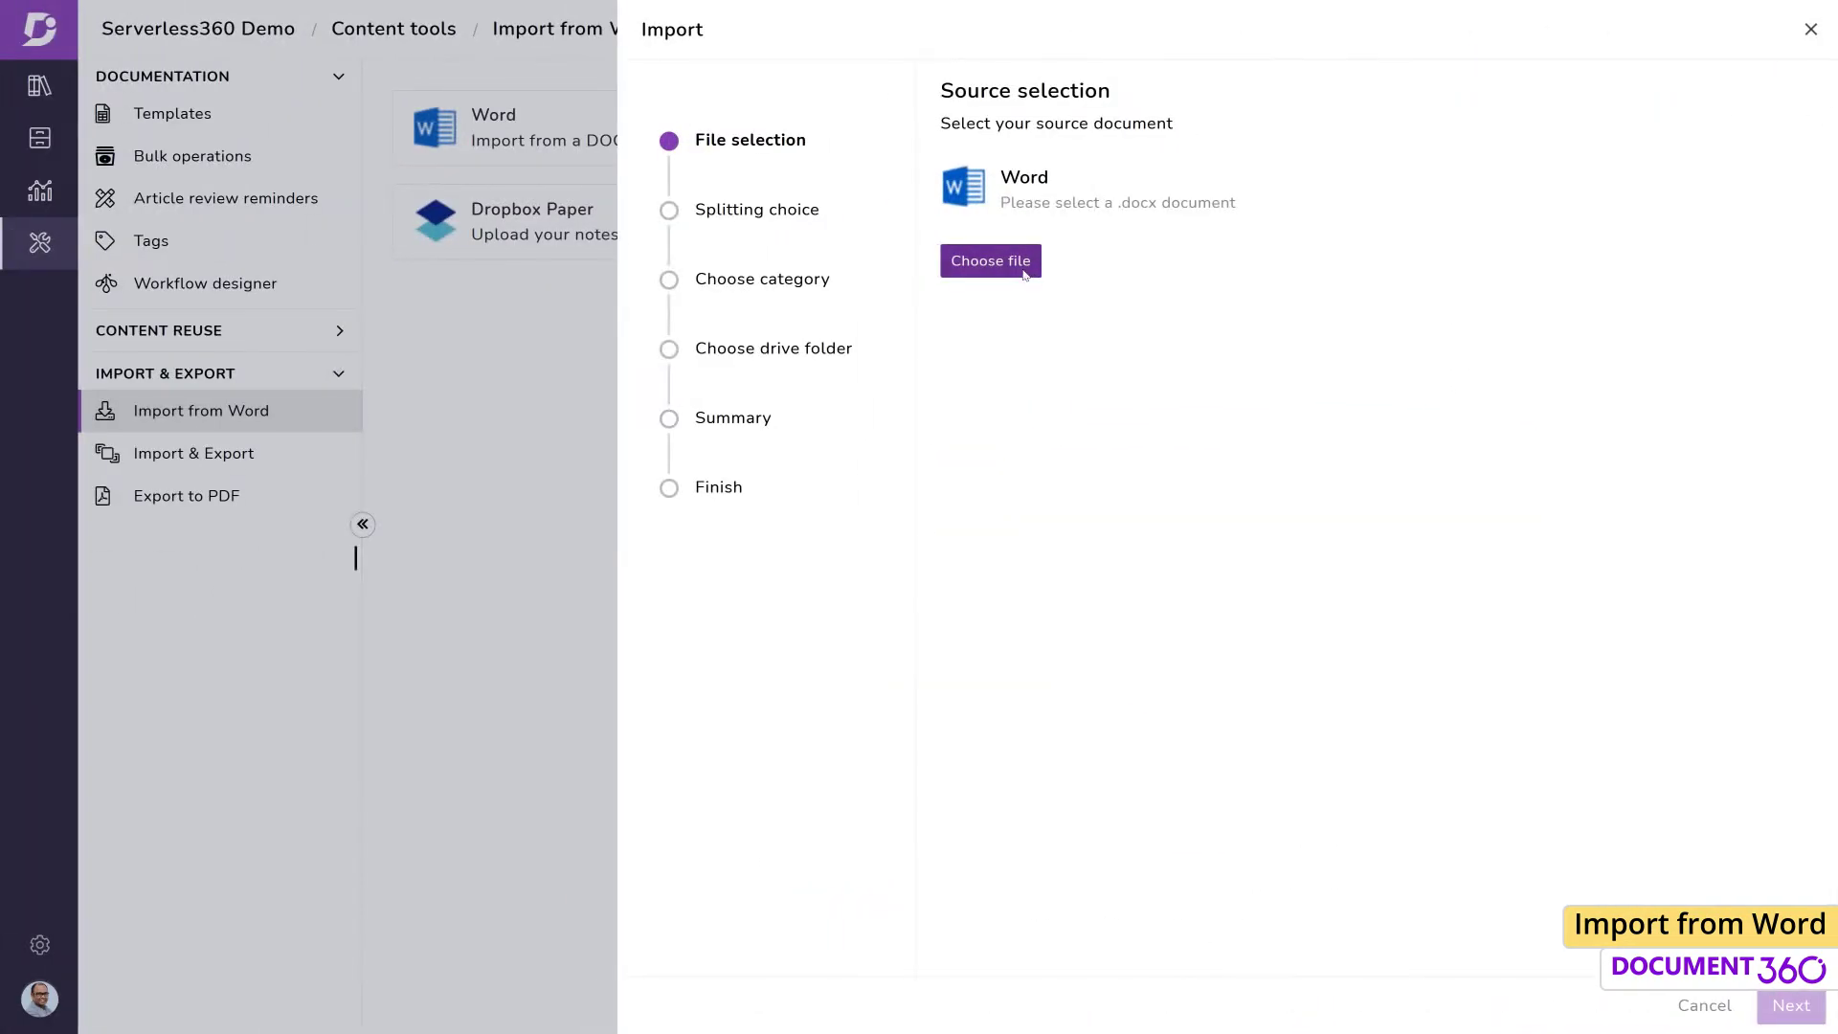
Step: Load Tech Guide for External SIC.docx as Multiple articles, splitting on both H1 and H2 headings
left_click(1024, 274)
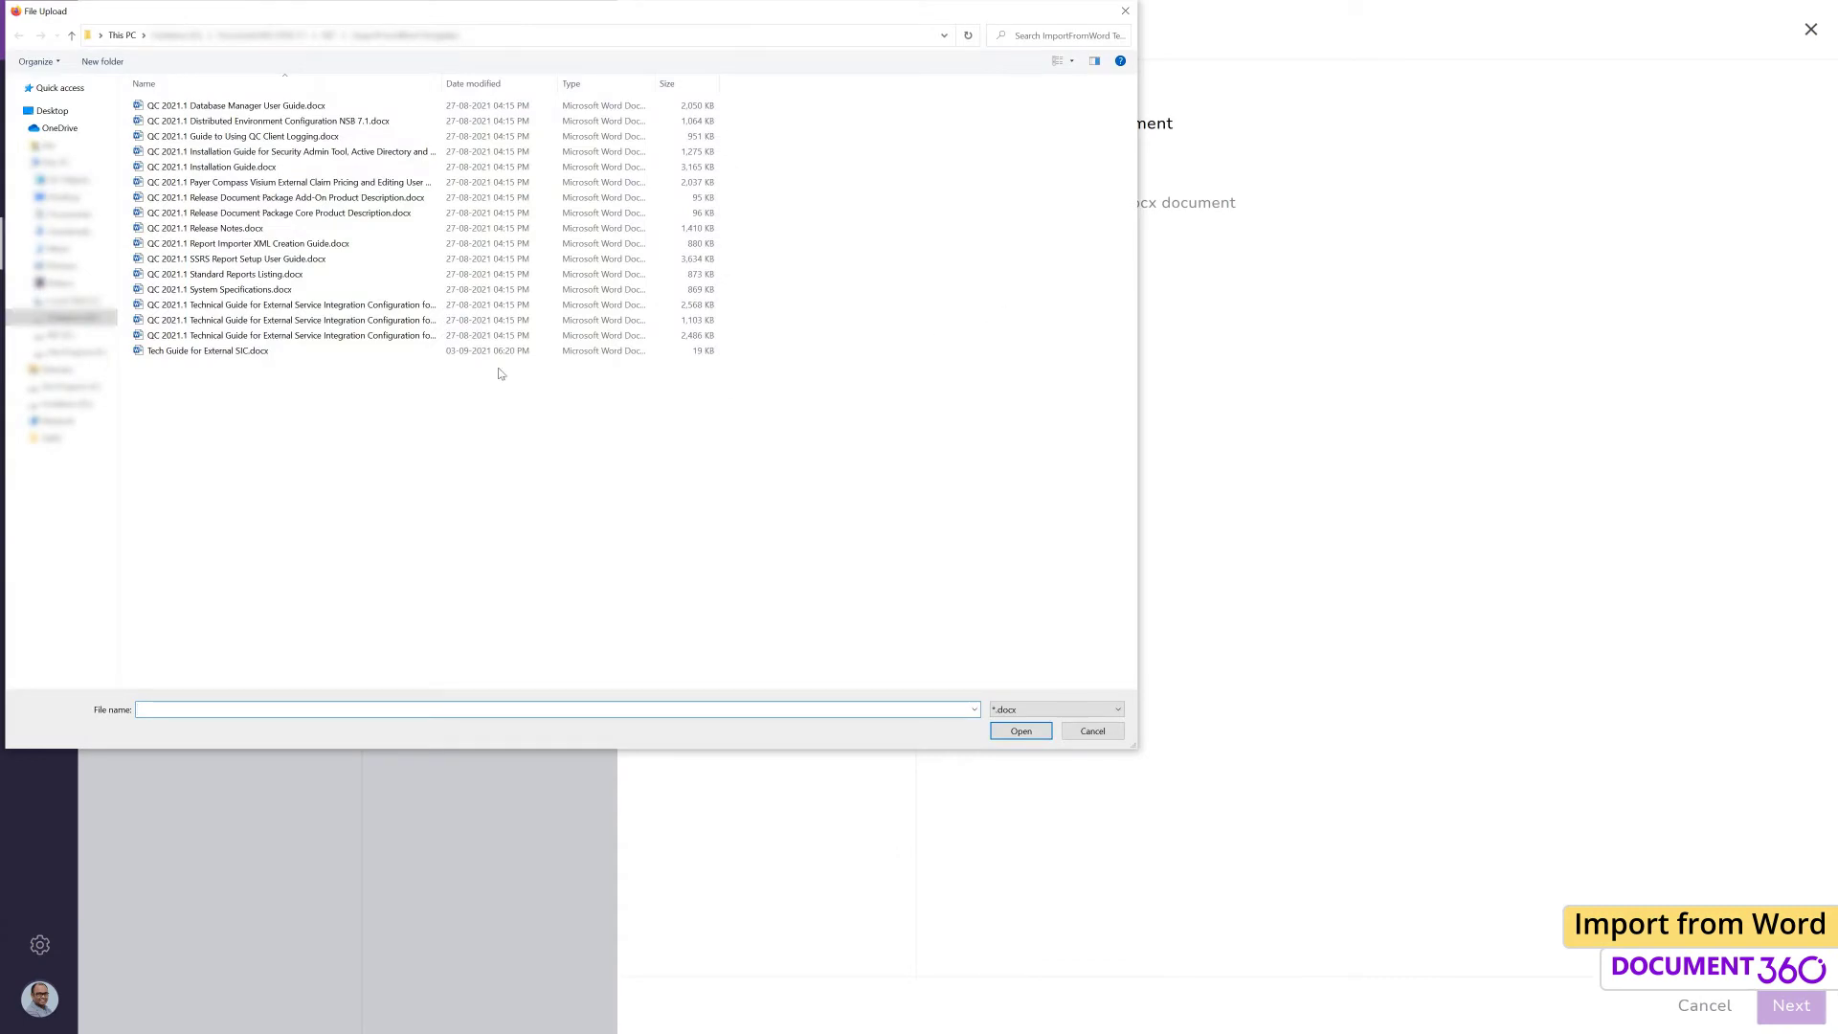
double_click(264, 353)
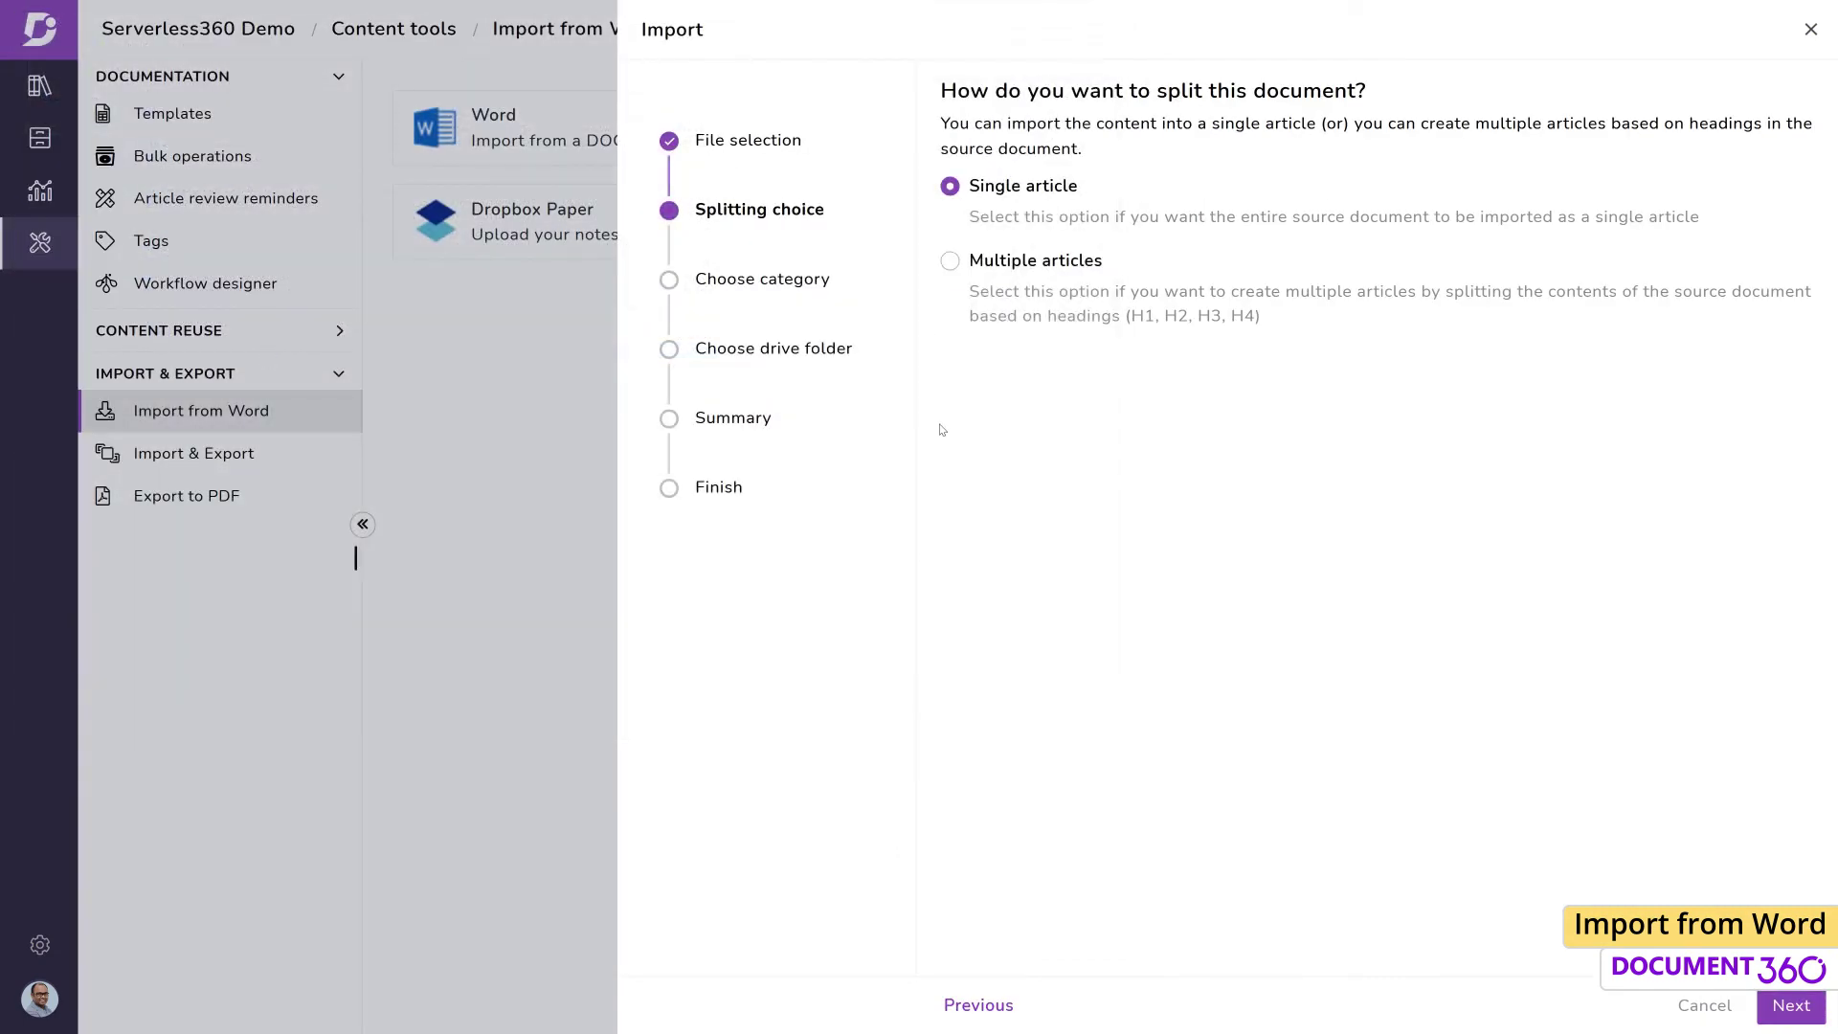
left_click(957, 271)
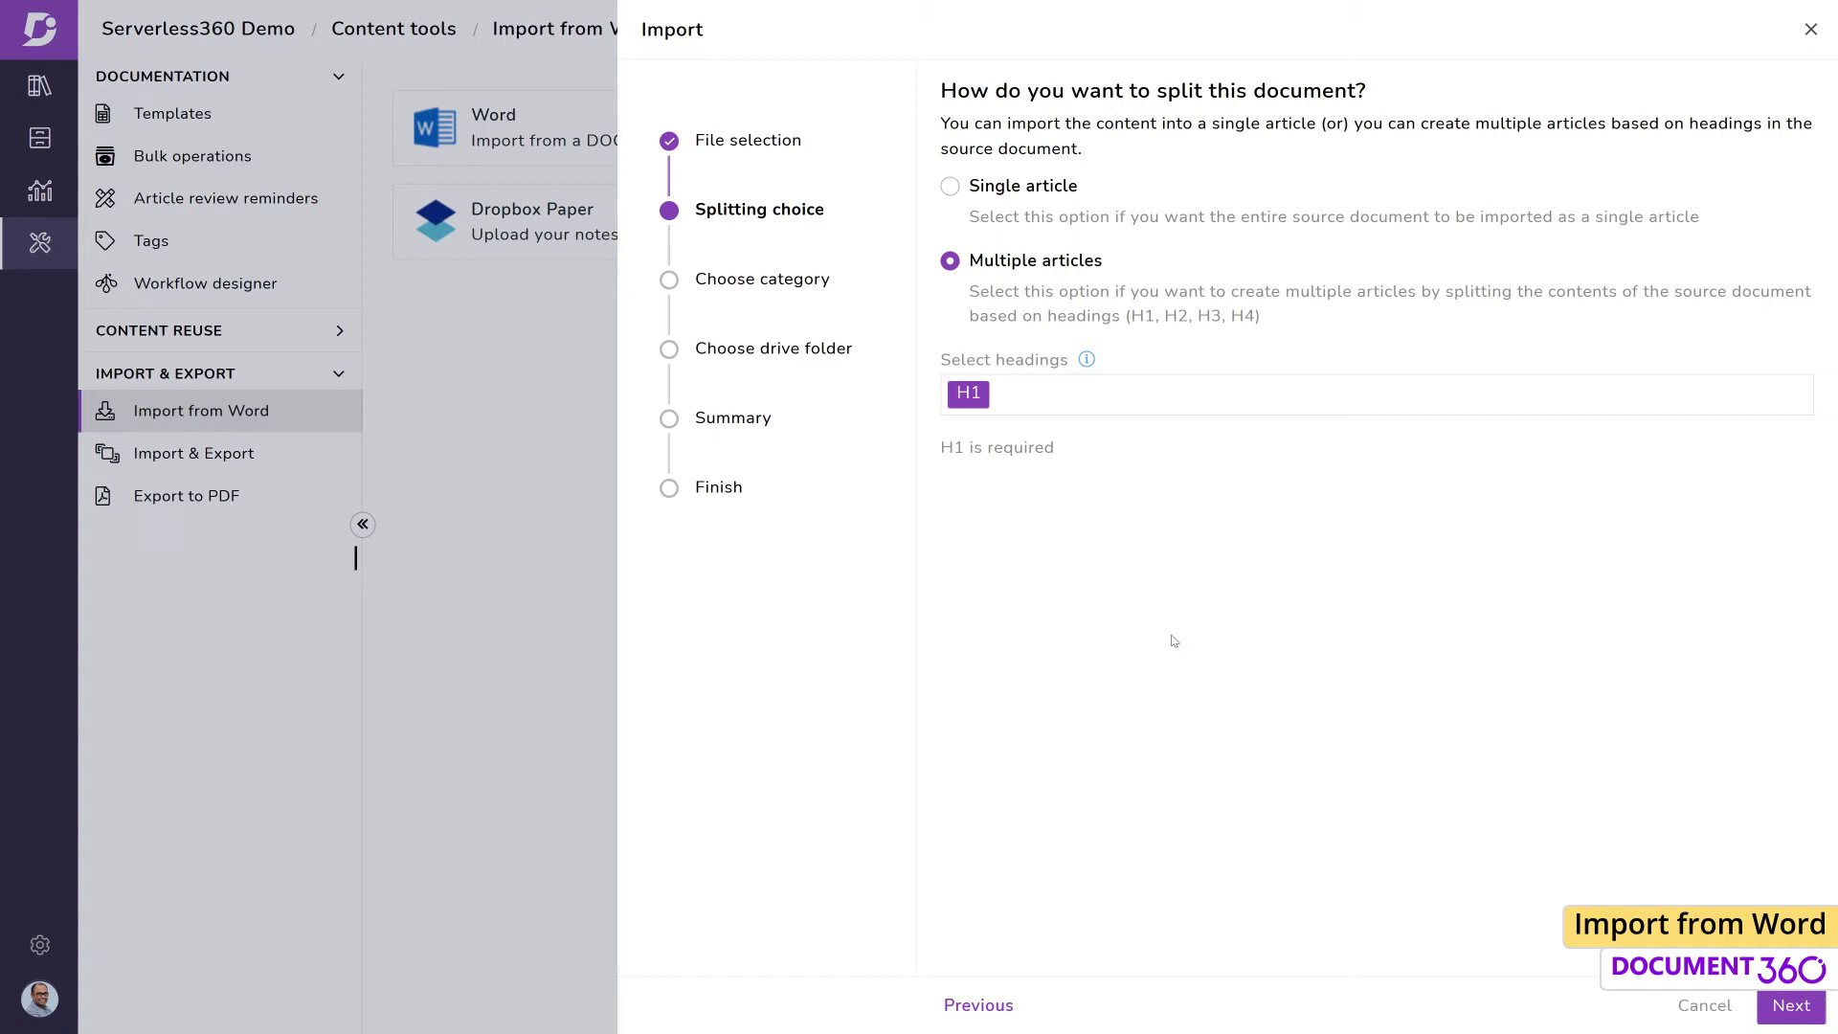
left_click(1043, 404)
left_click(997, 465)
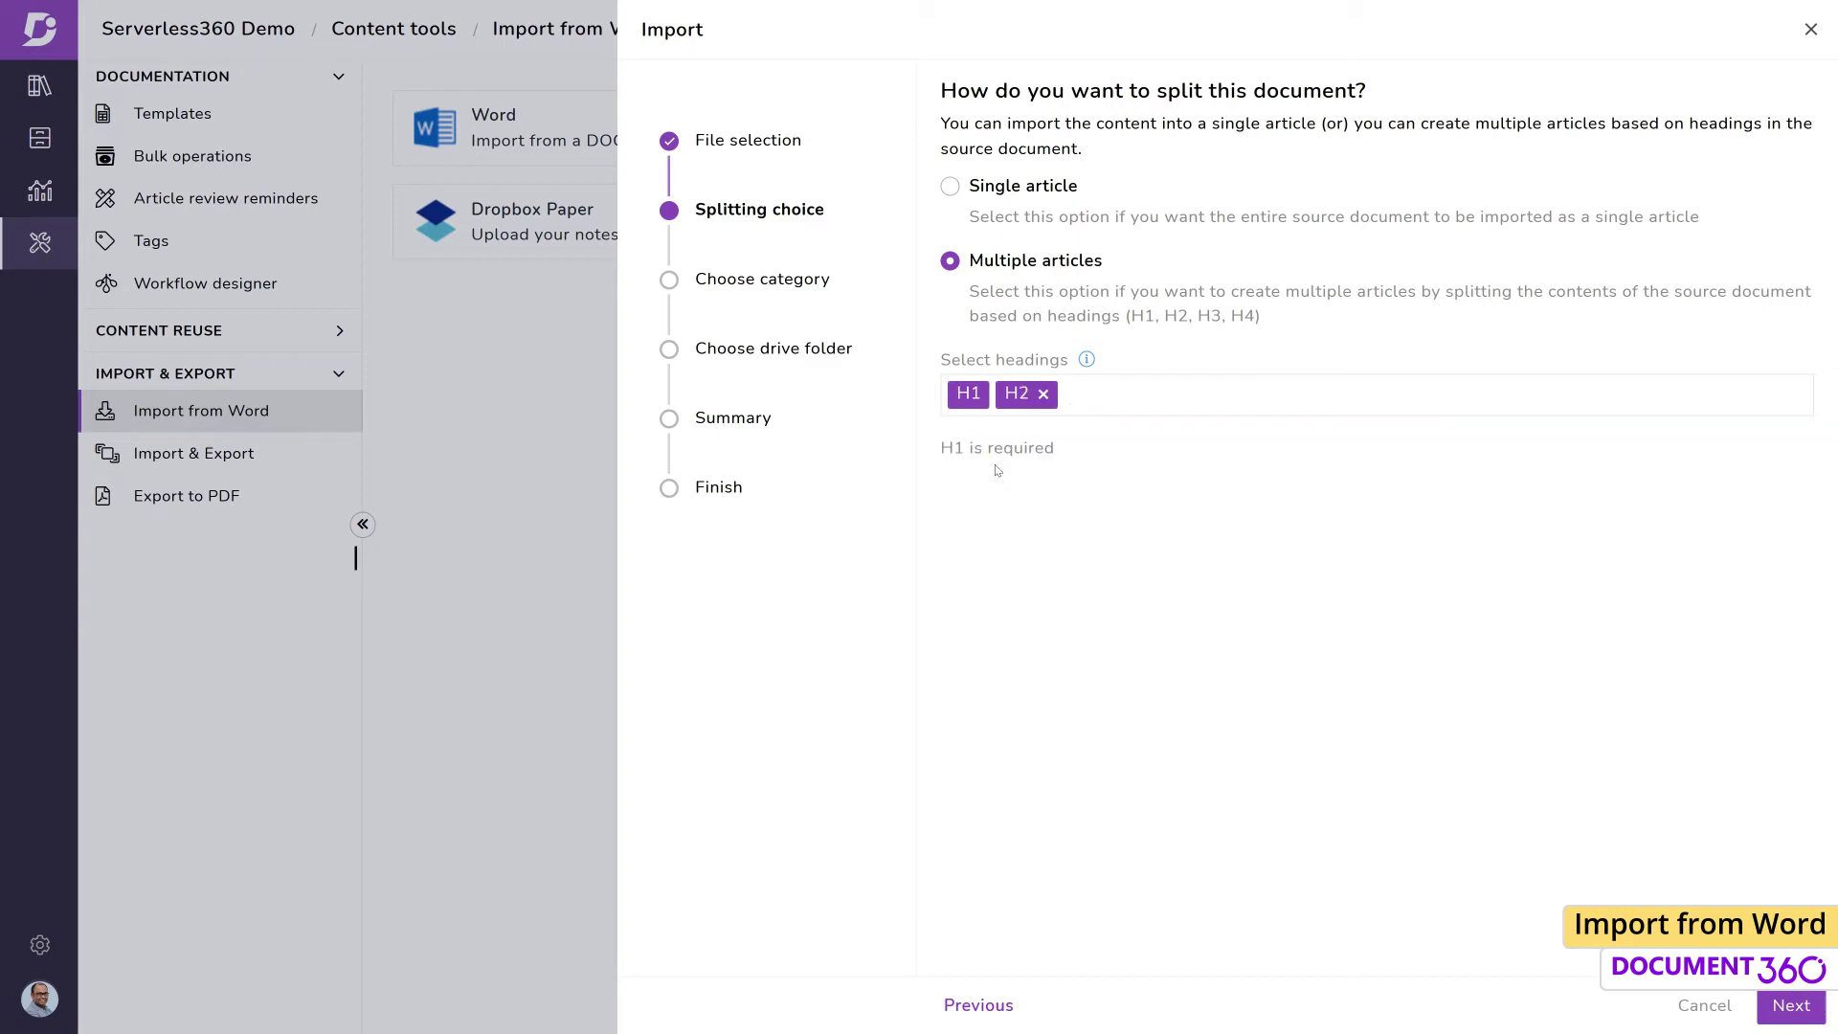
left_click(1783, 1010)
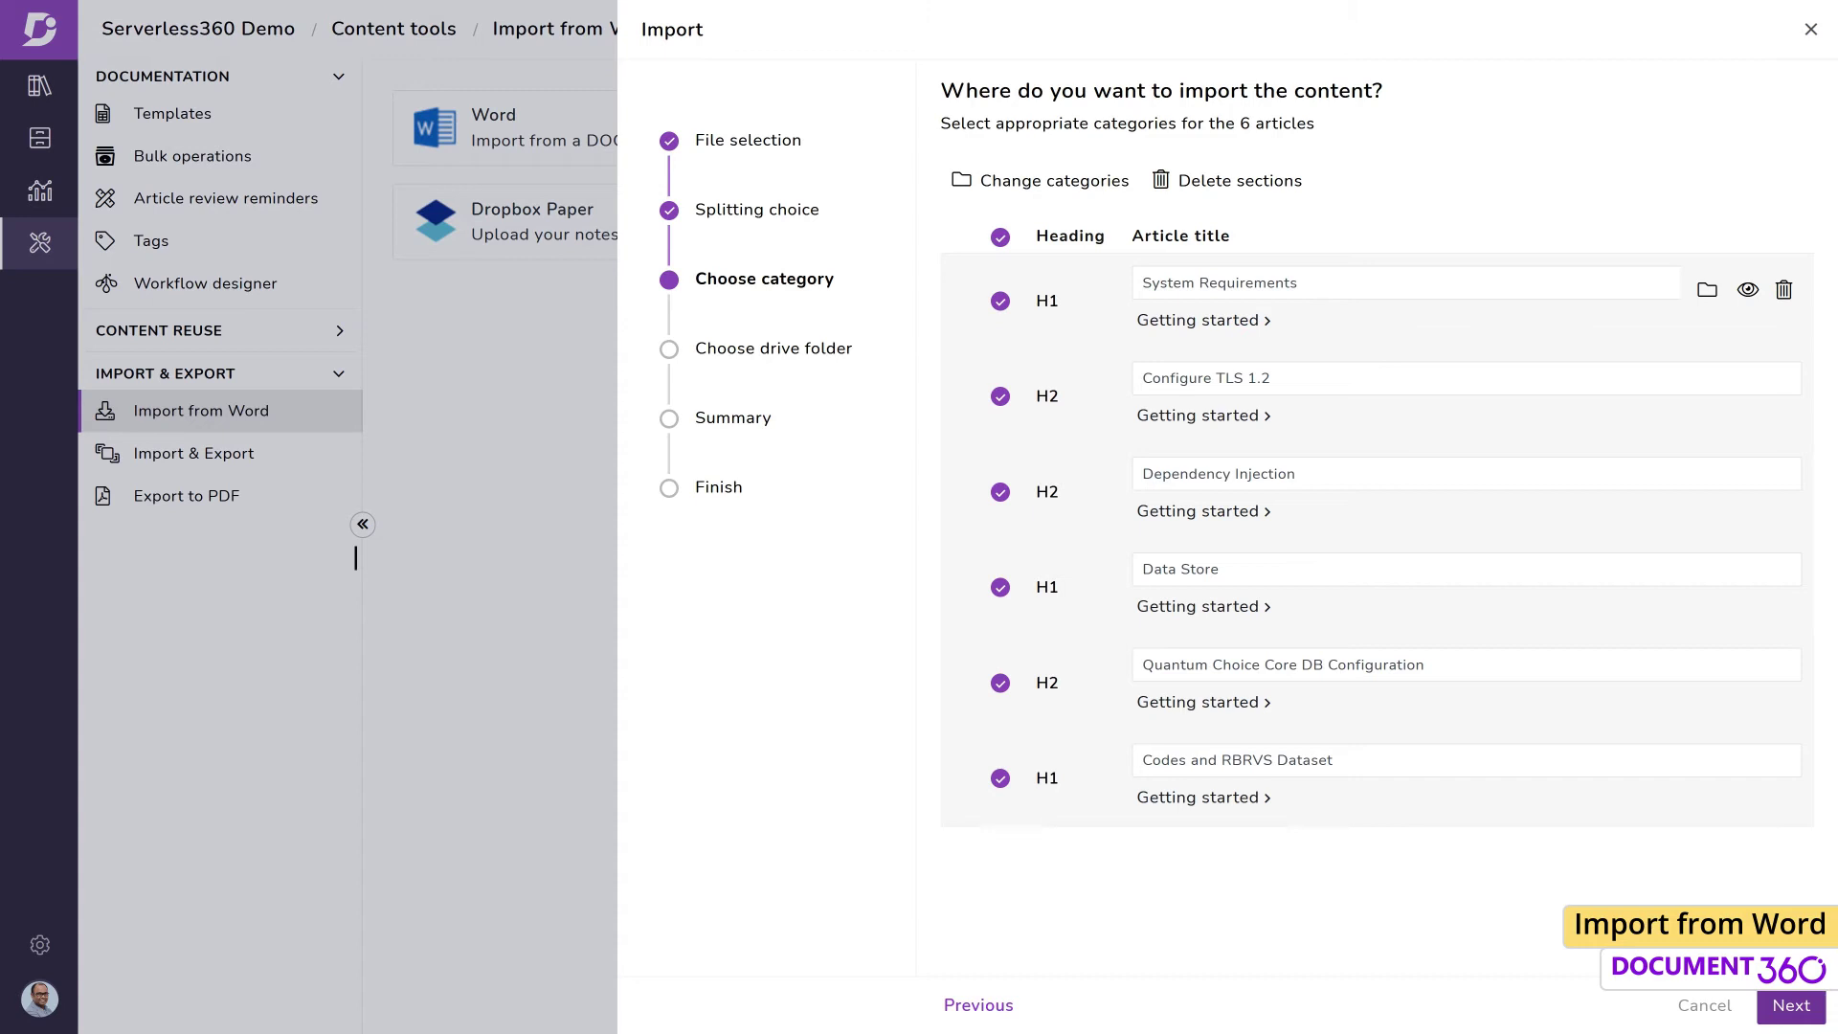
Step: File Dependency Injection under Resource Map, Codes and RBRVS Dataset under Exposed APIs, others under Release Notes
left_click(1204, 320)
left_click(874, 486)
left_click(1203, 416)
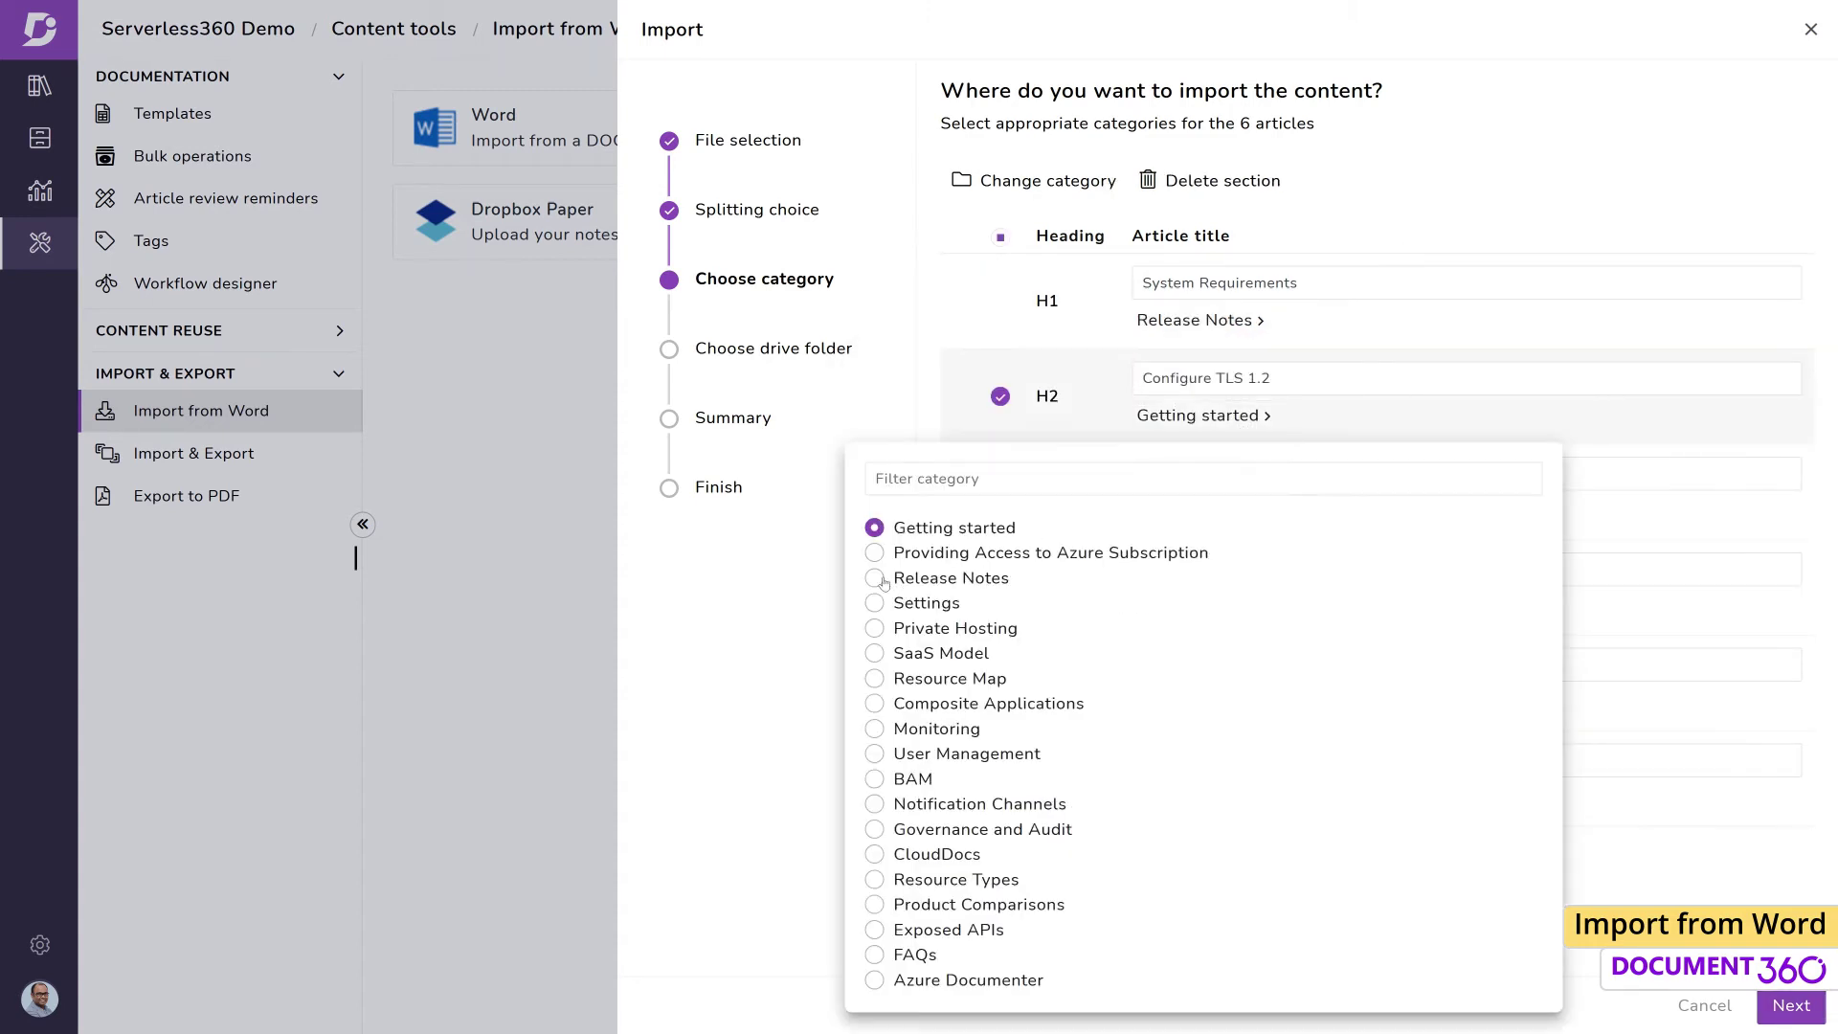
left_click(874, 578)
left_click(1204, 509)
left_click(450, 468)
left_click(1203, 606)
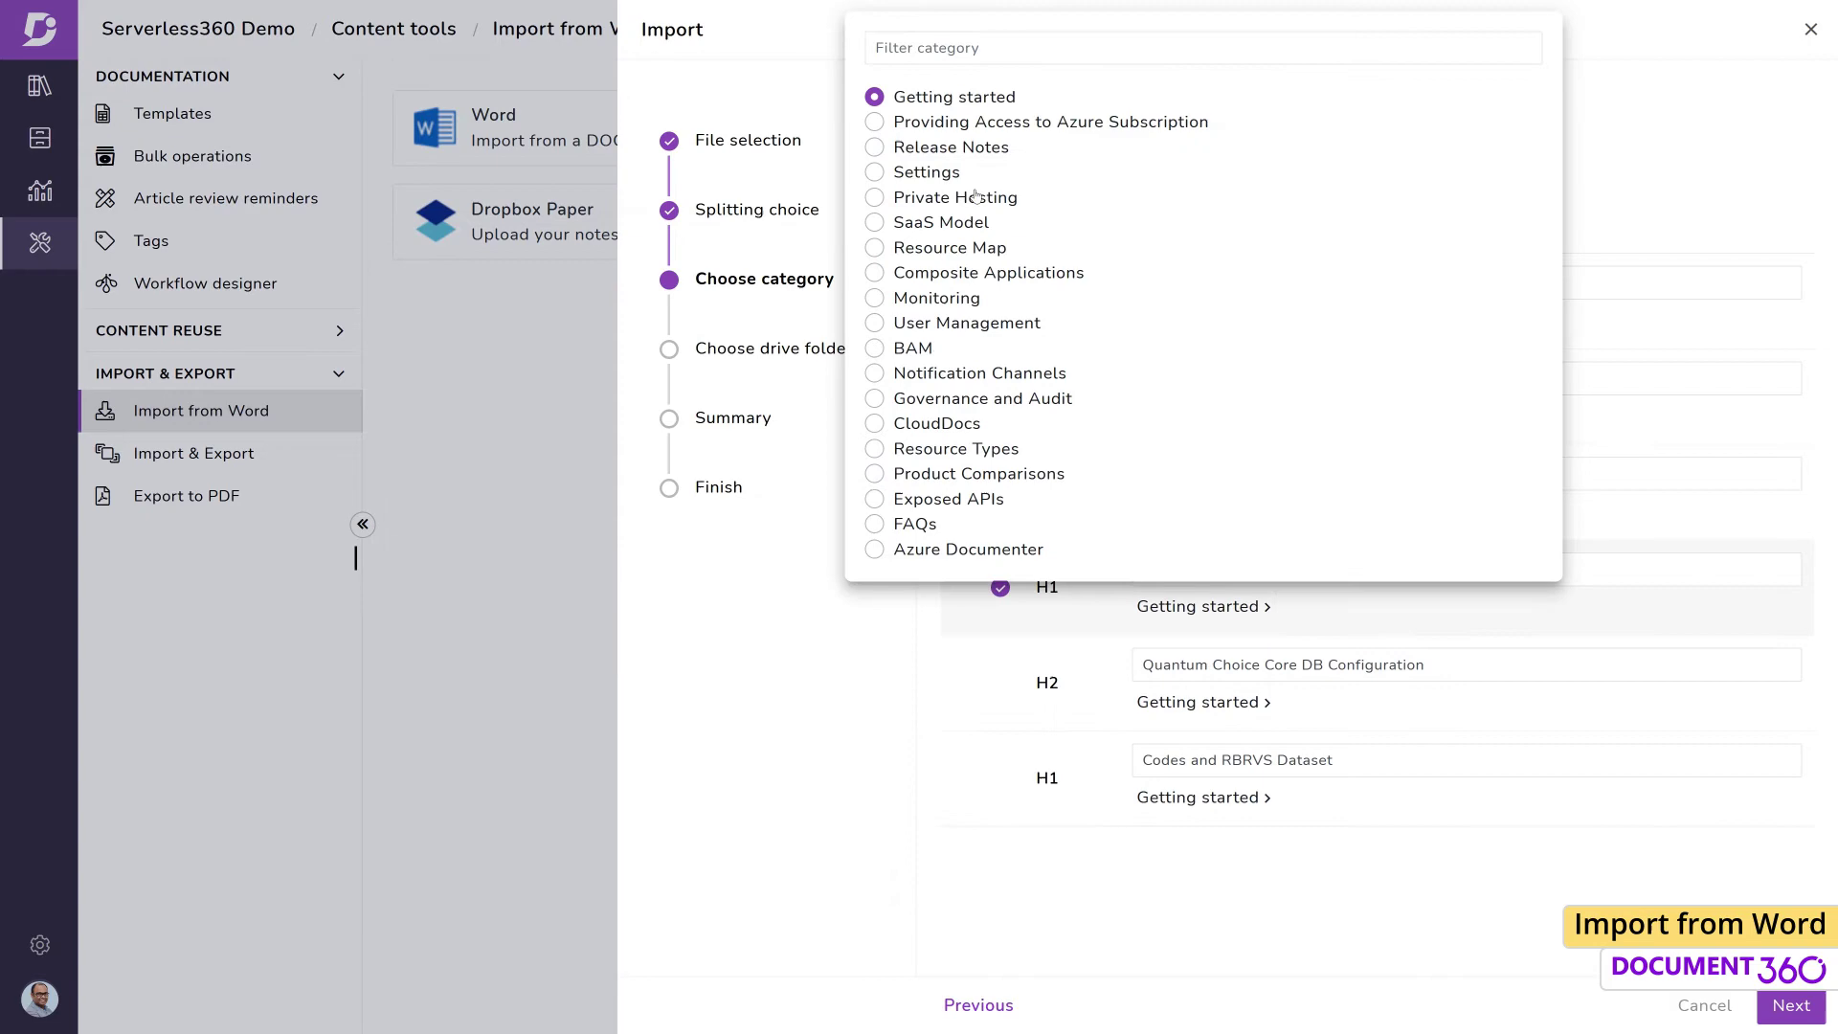
left_click(952, 146)
left_click(1204, 702)
left_click(953, 241)
left_click(1244, 797)
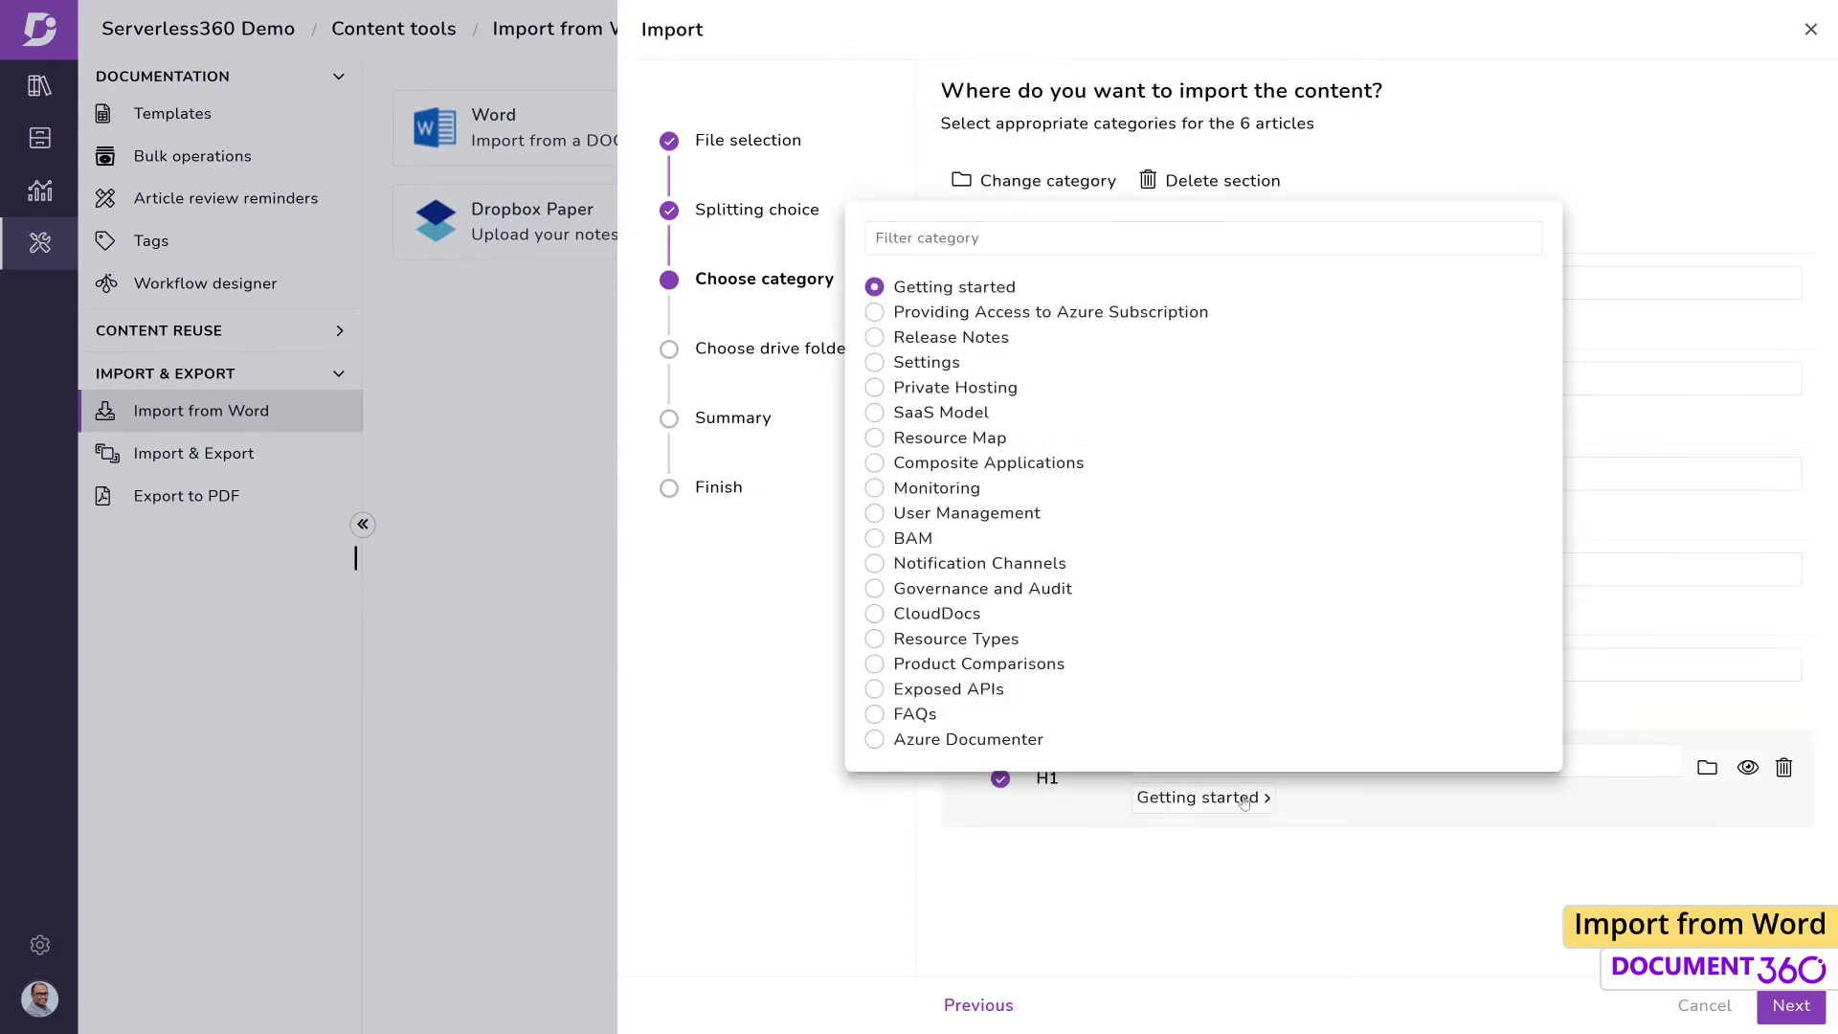
left_click(875, 689)
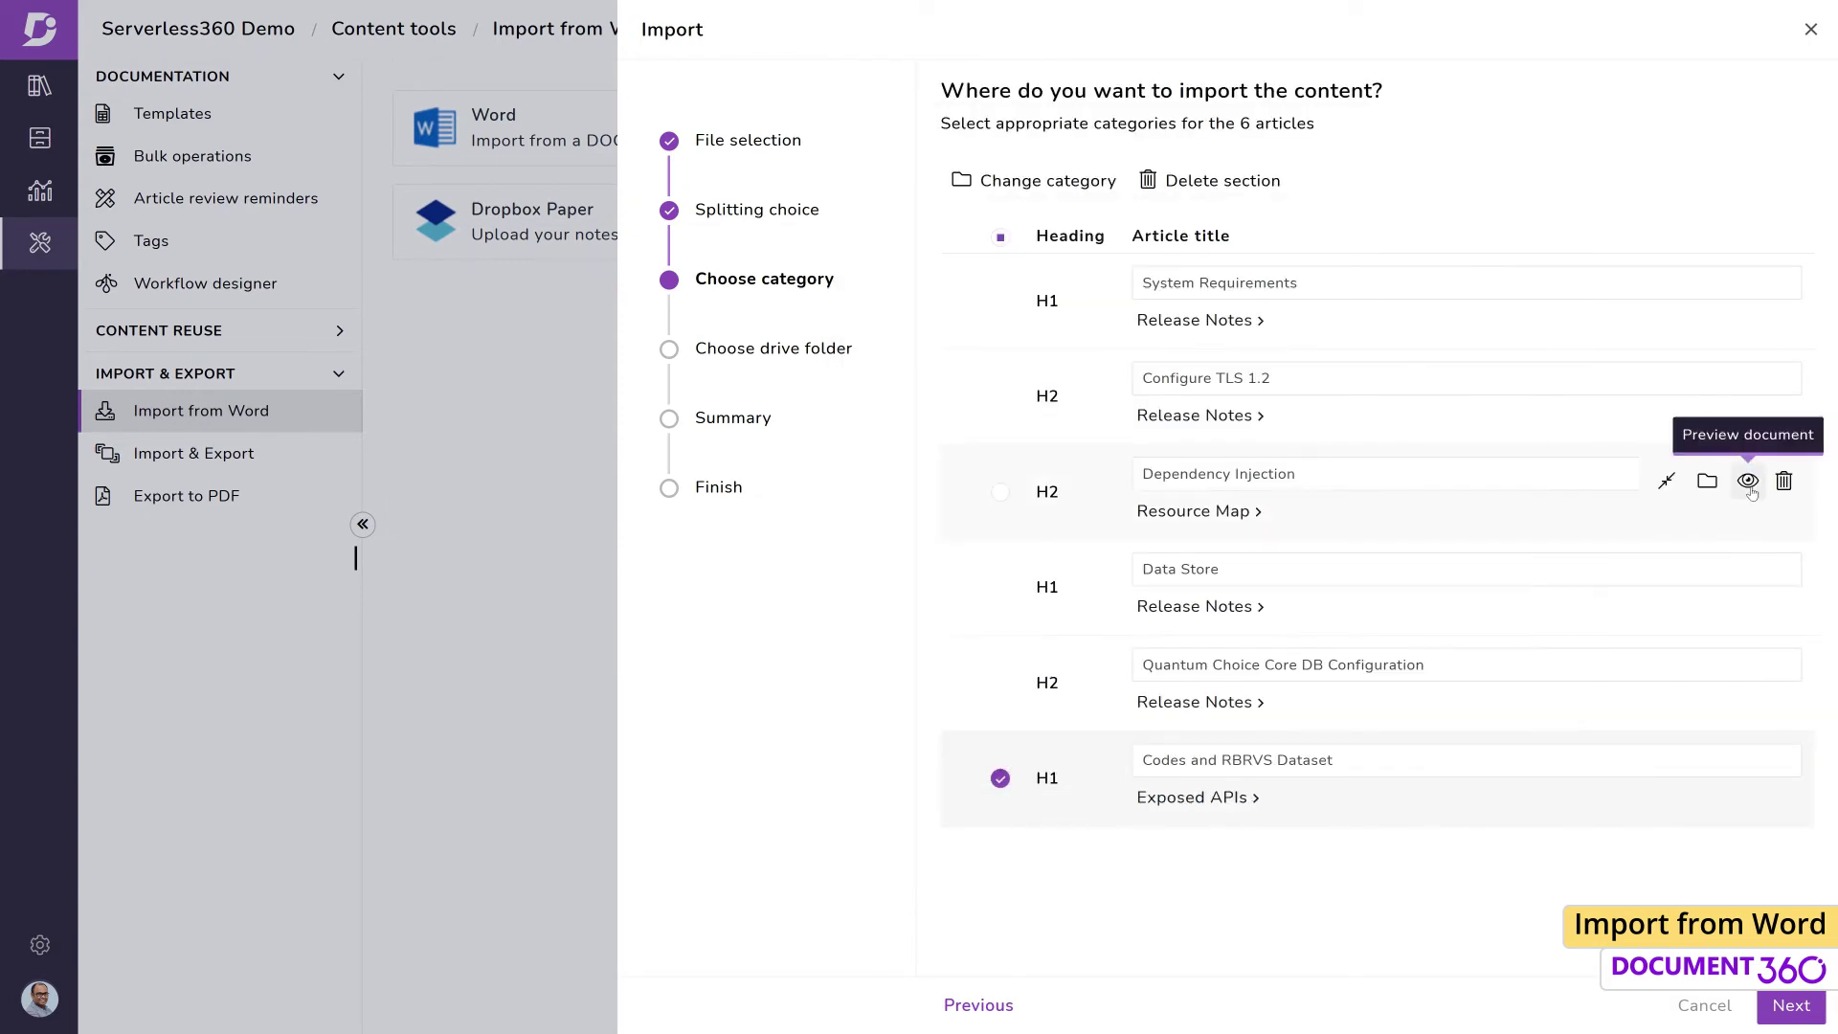
Step: Preview the Dependency Injection article's content
left_click(1748, 481)
scroll(1725, 632, "down", 5)
left_click(1564, 75)
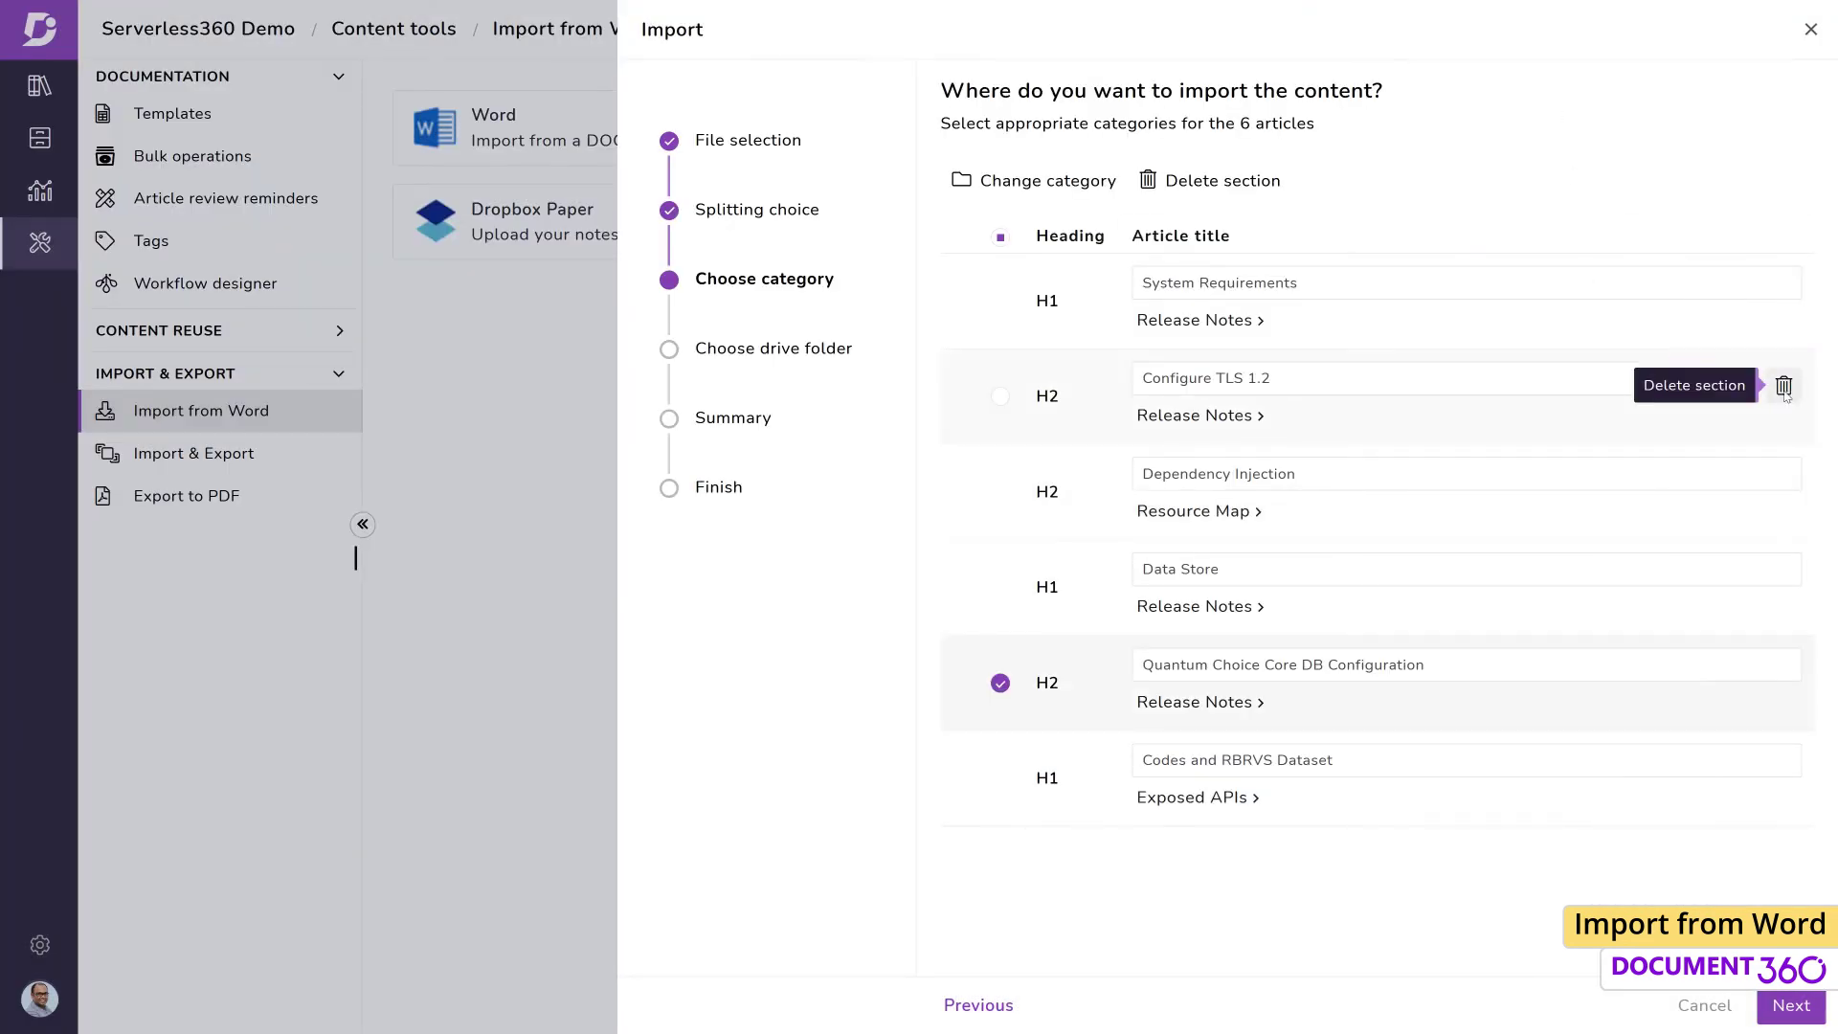
Step: Delete the Configure TLS 1.2 section from the import
left_click(1784, 386)
left_click(1153, 198)
left_click(1792, 1006)
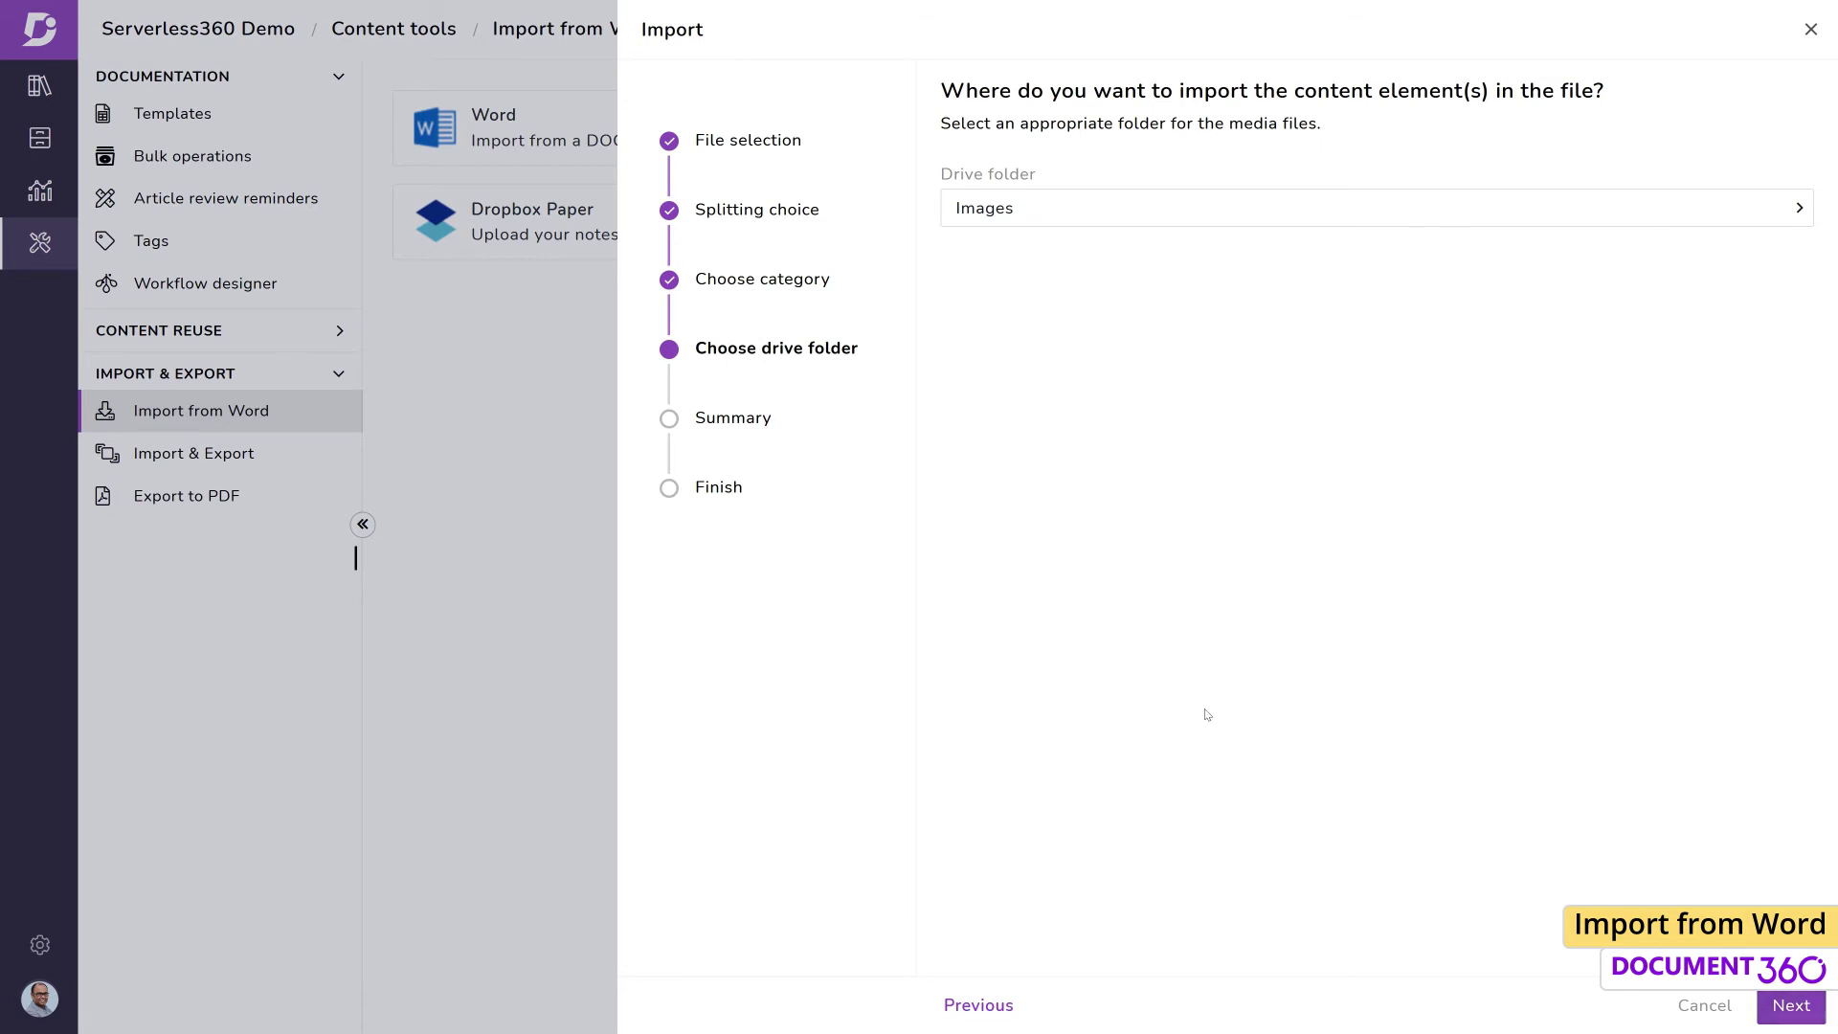
Step: Store the images in the Presentation drive folder, run the import, and close the wizard
left_click(1524, 213)
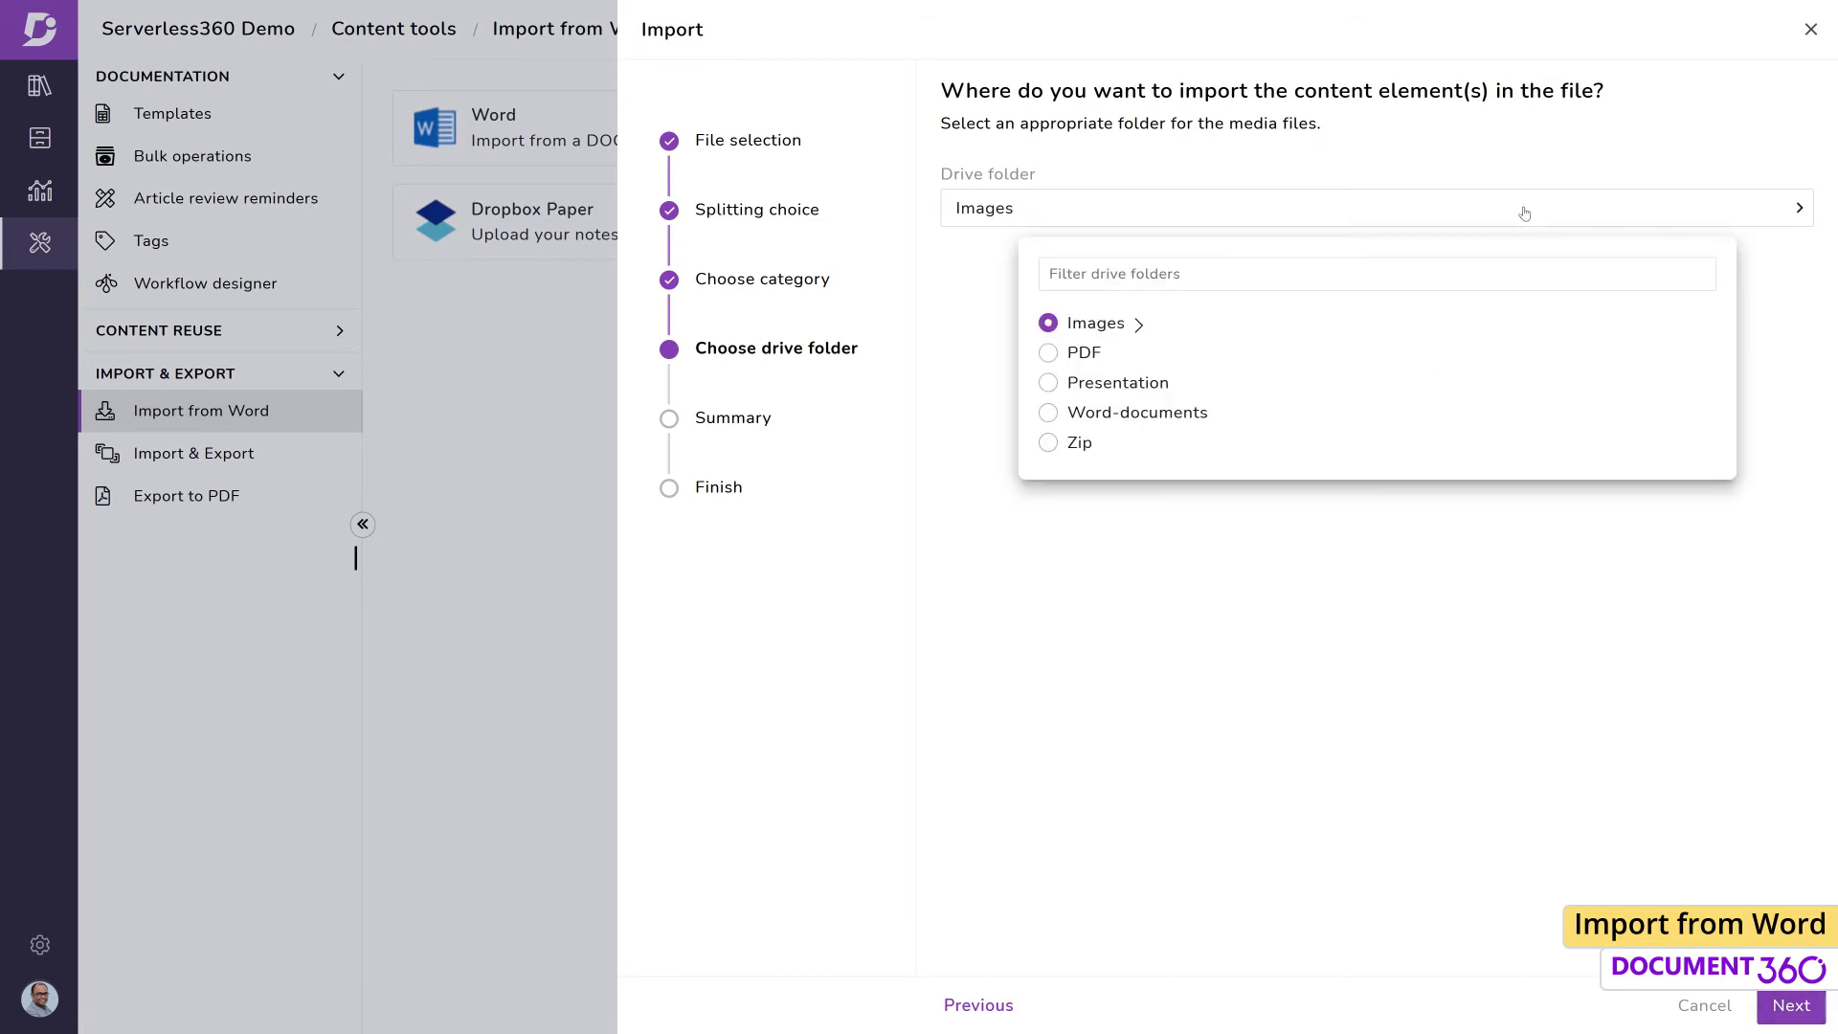
left_click(1049, 383)
left_click(1772, 1018)
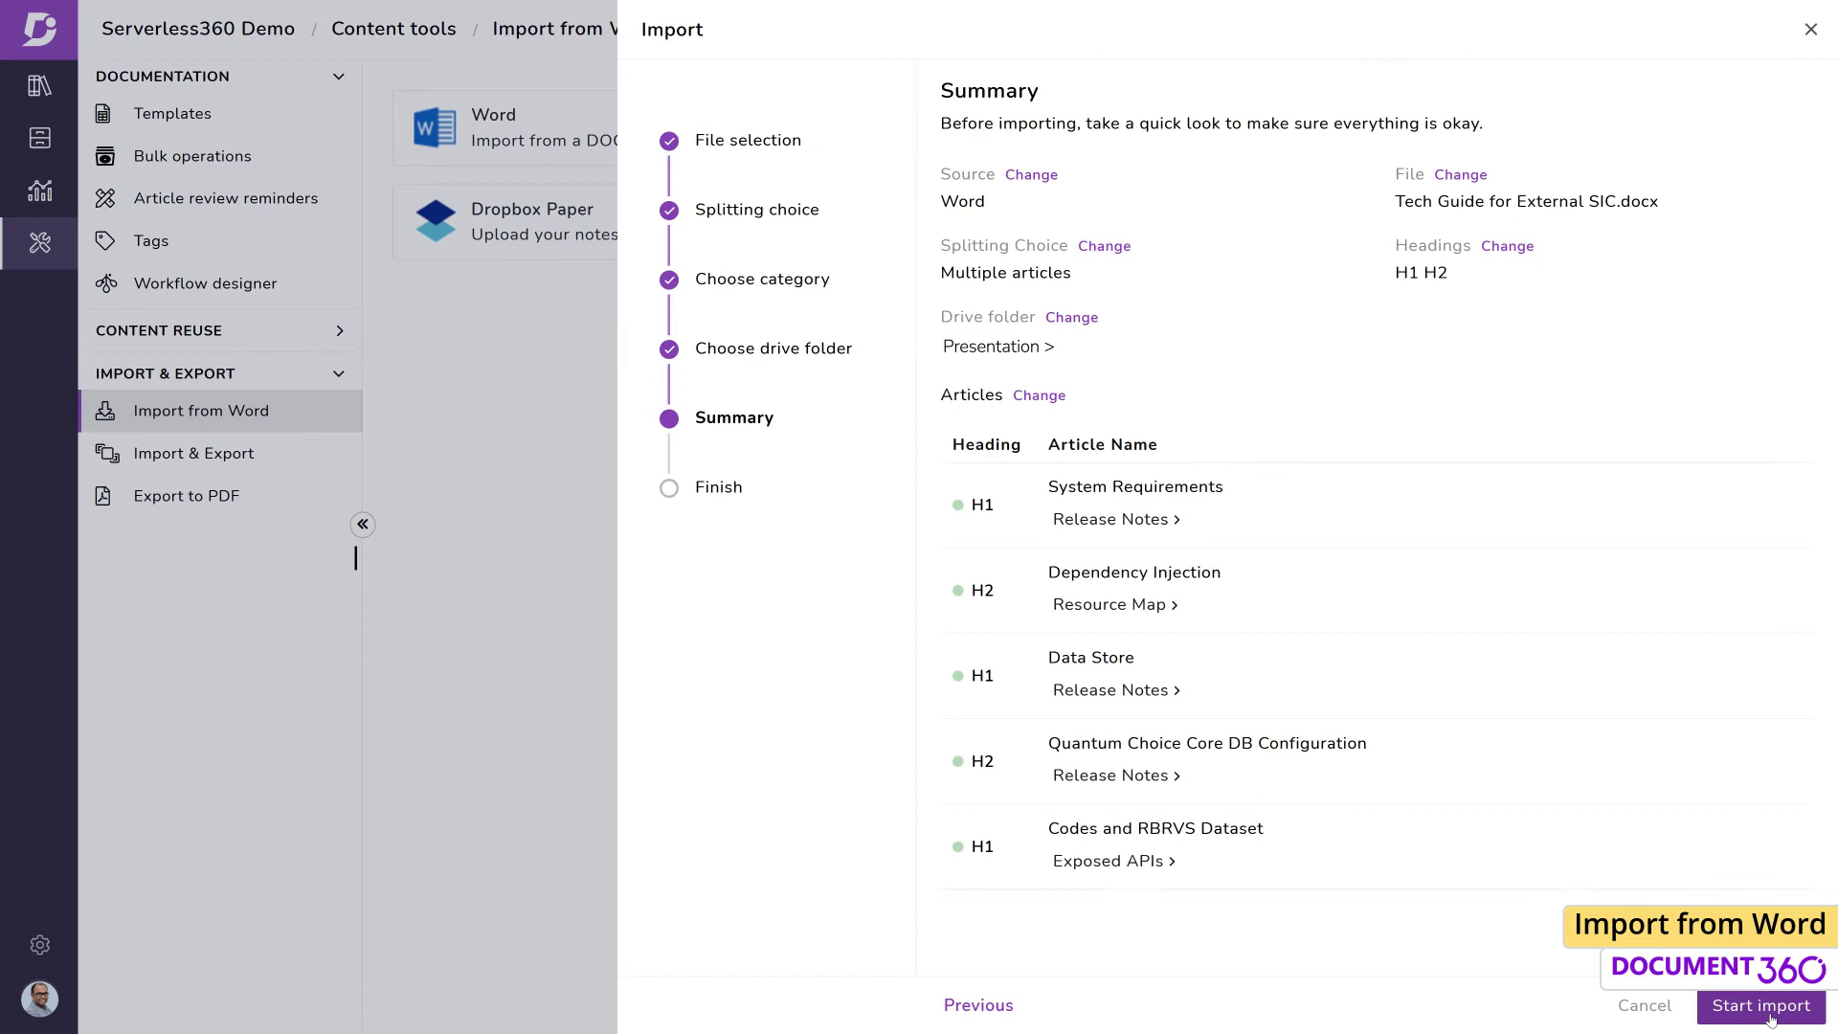
left_click(1721, 1012)
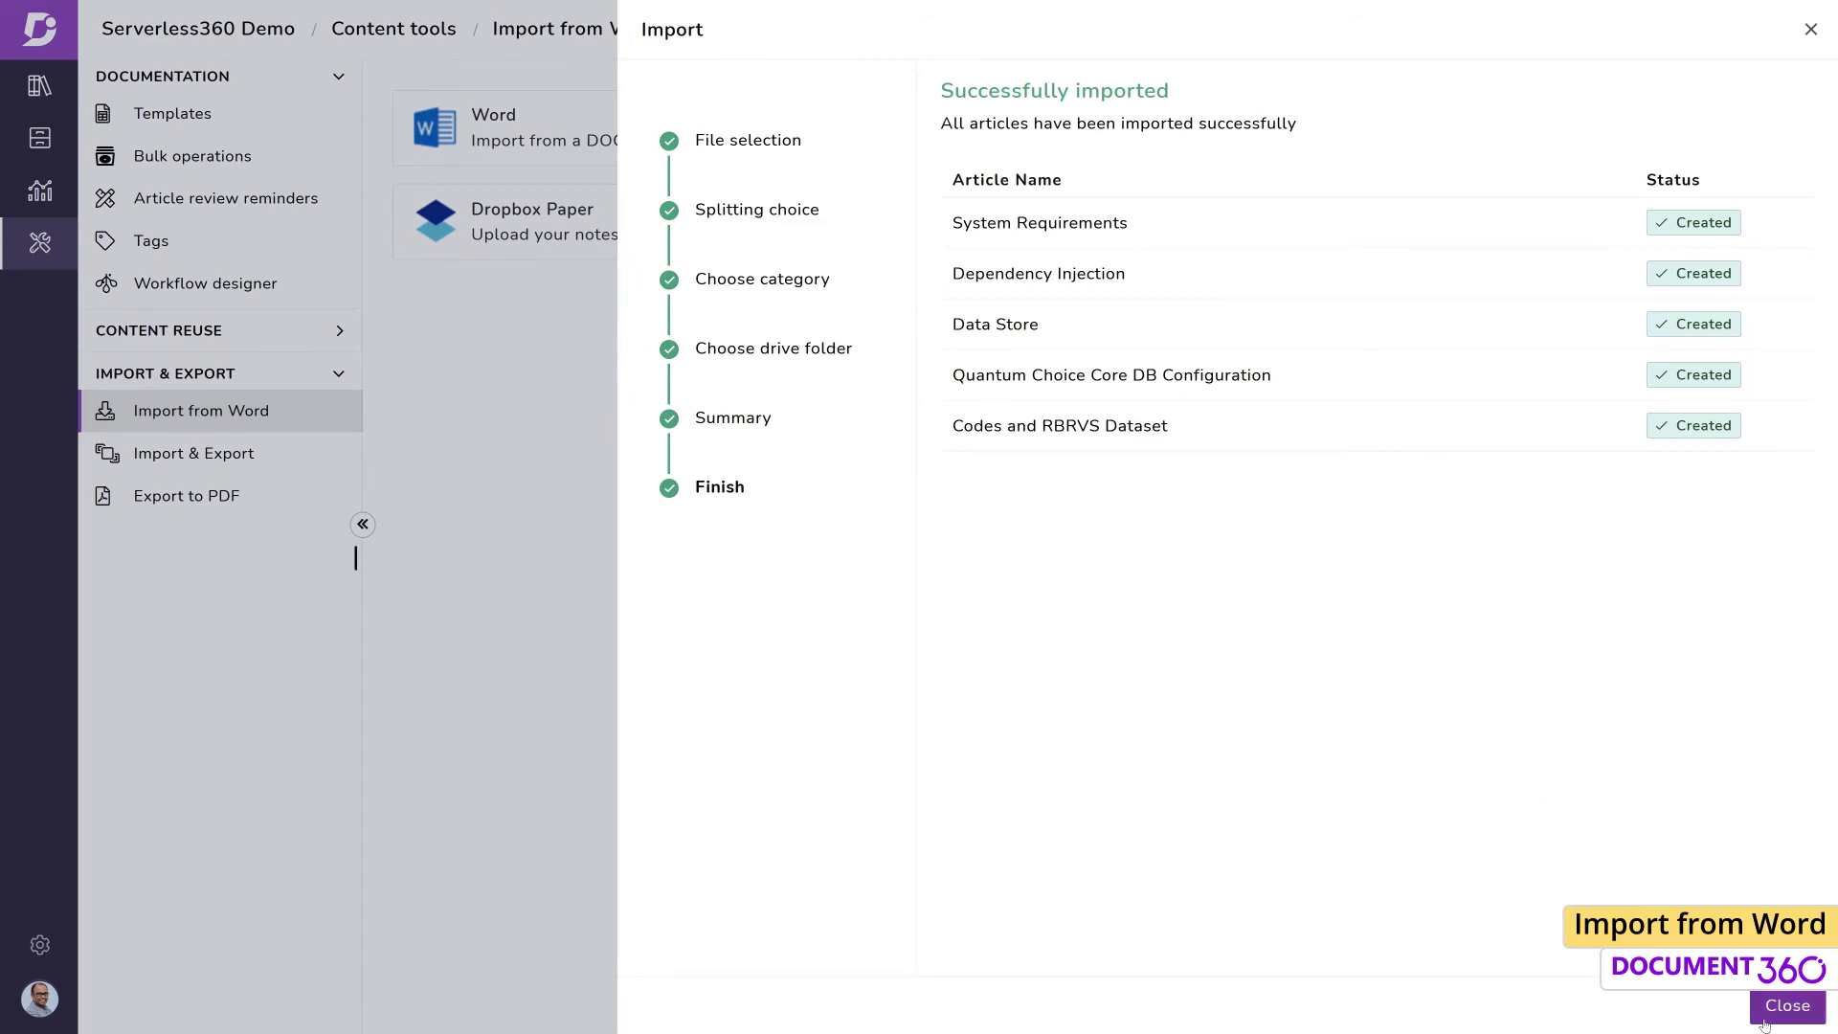
left_click(1786, 1005)
Step: Expand Release Notes in Documentation to check the newly imported articles
left_click(55, 107)
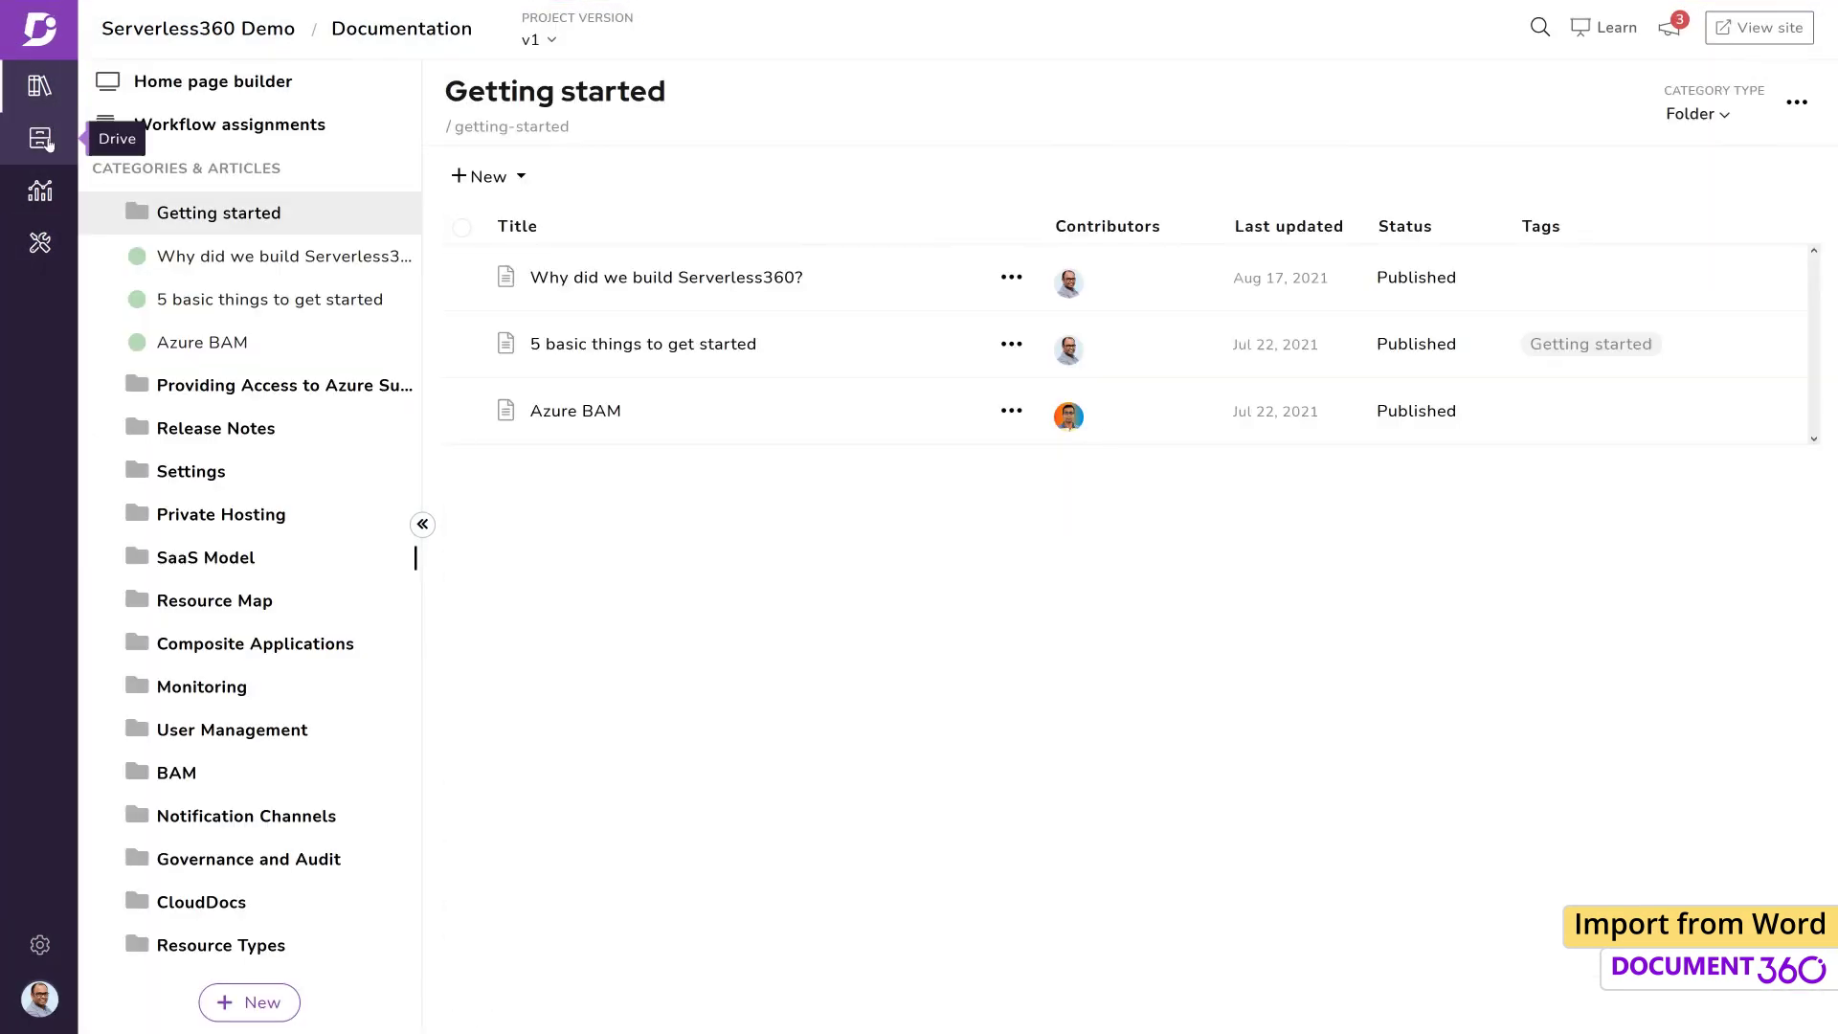
left_click(112, 432)
scroll(306, 728, "down", 15)
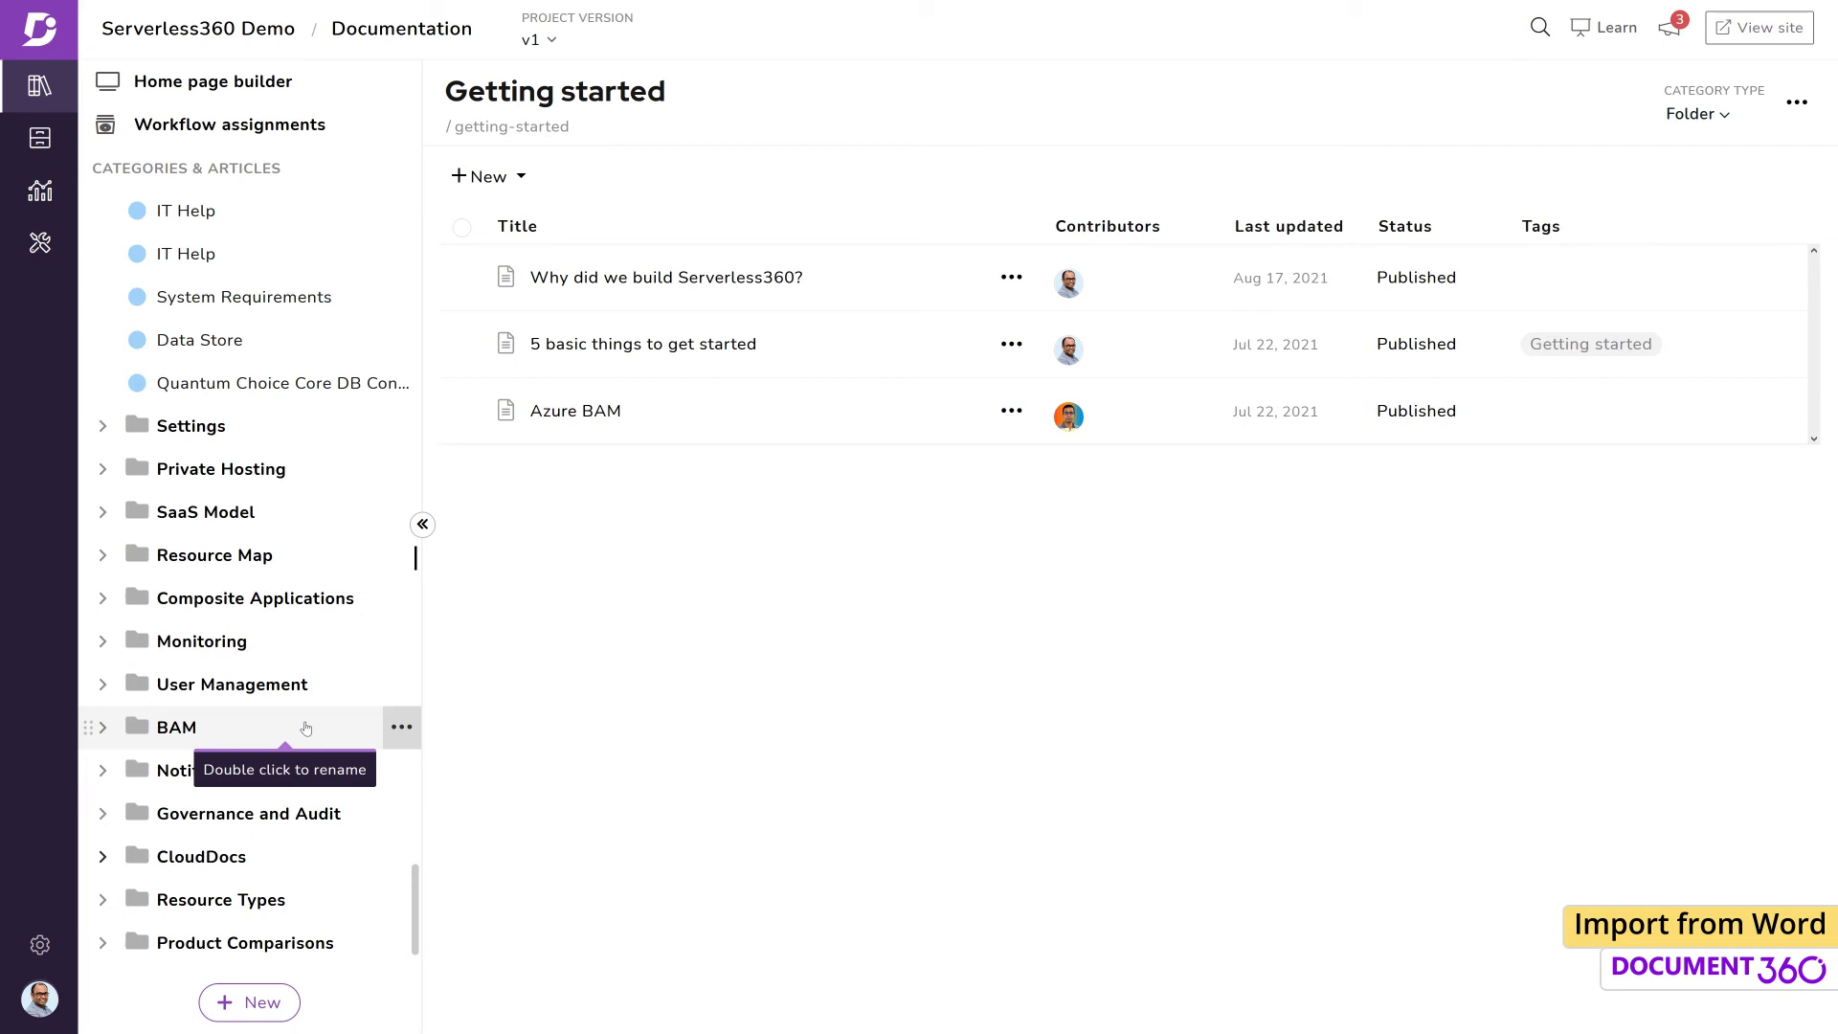
Step: View the four imported images in the Drive's Presentation folder
left_click(40, 138)
left_click(570, 360)
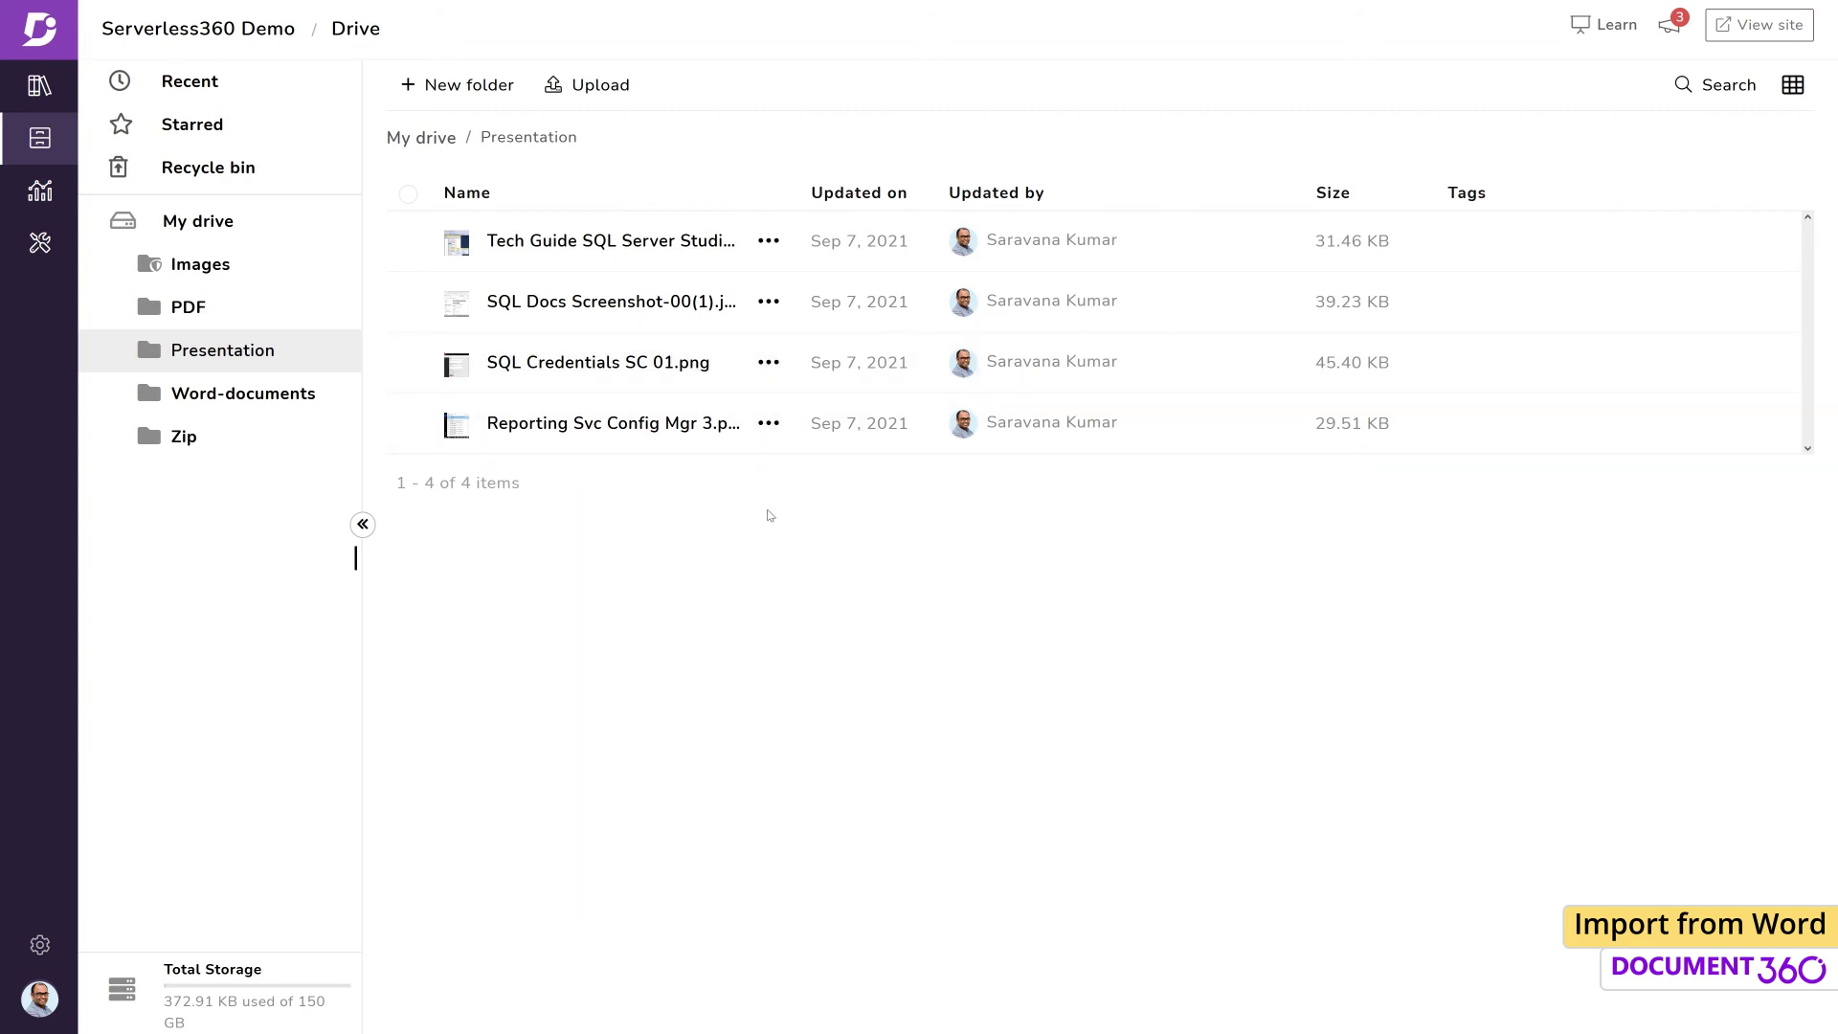
left_click(40, 243)
Step: Re-import Tech Guide for External SIC.docx via Import from Word as multiple articles split on H1 and H2
left_click(259, 376)
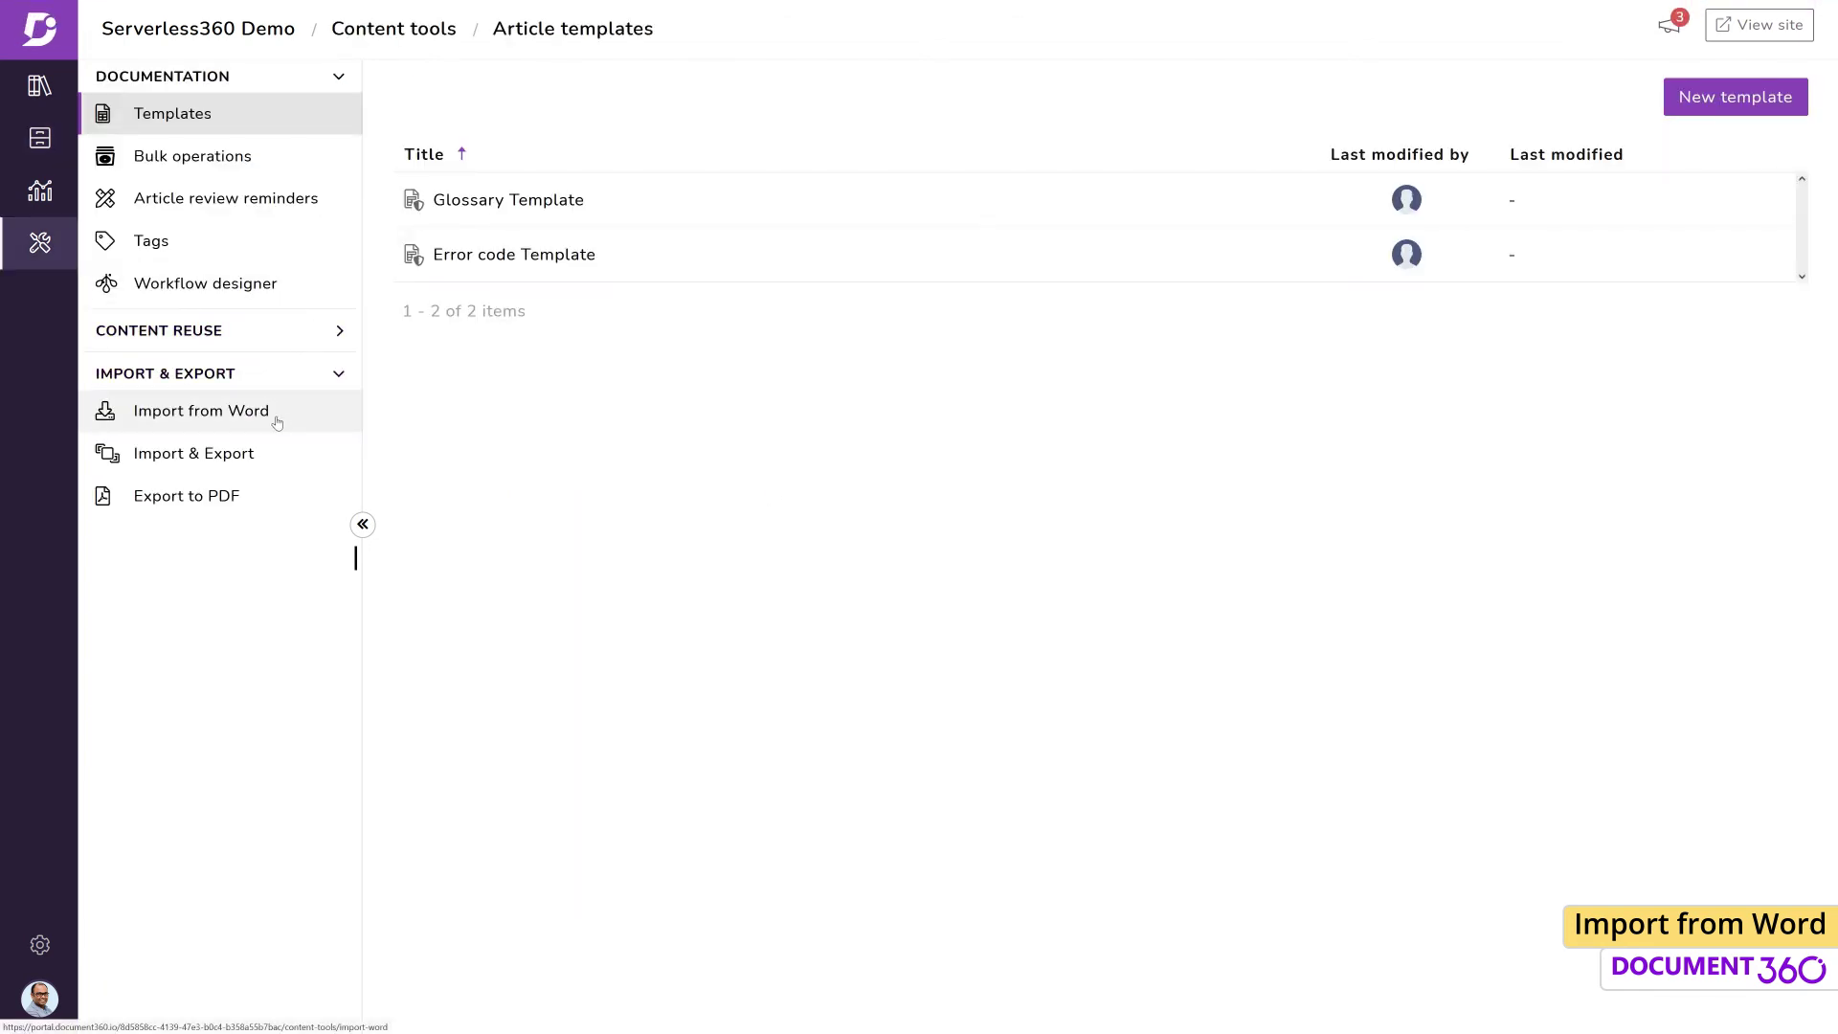
left_click(277, 422)
left_click(820, 144)
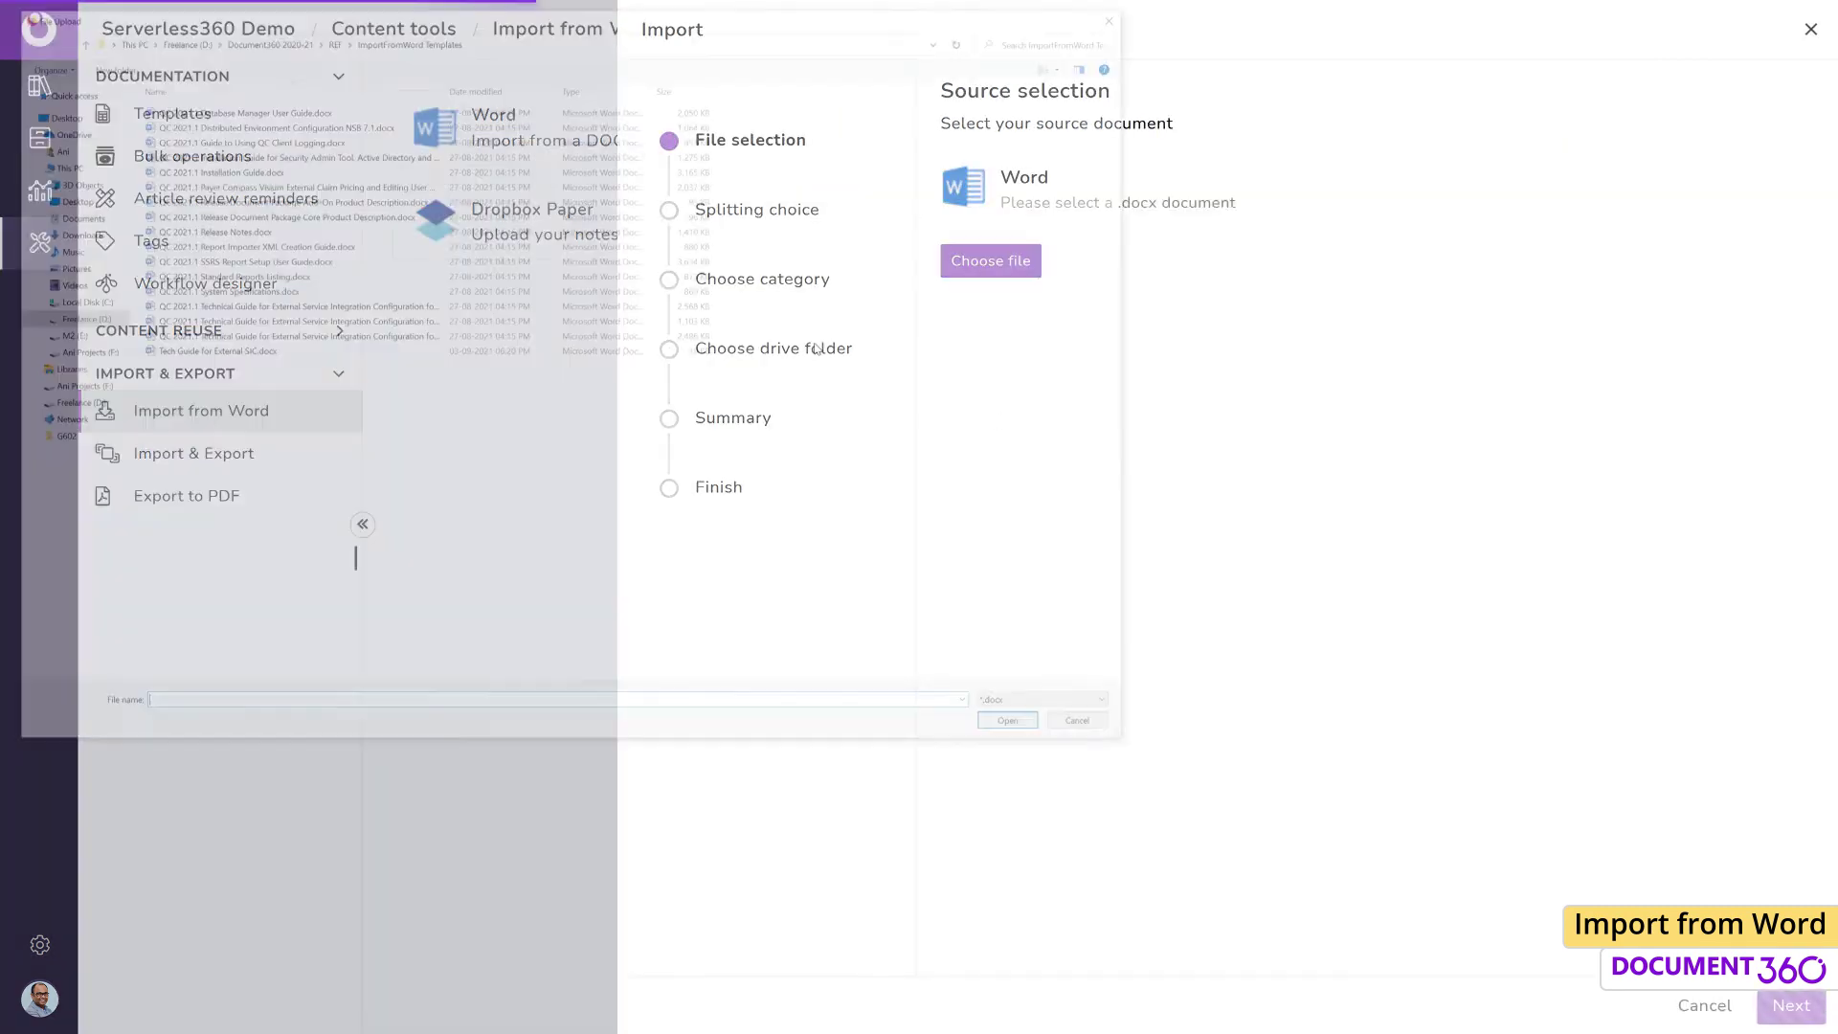
double_click(255, 351)
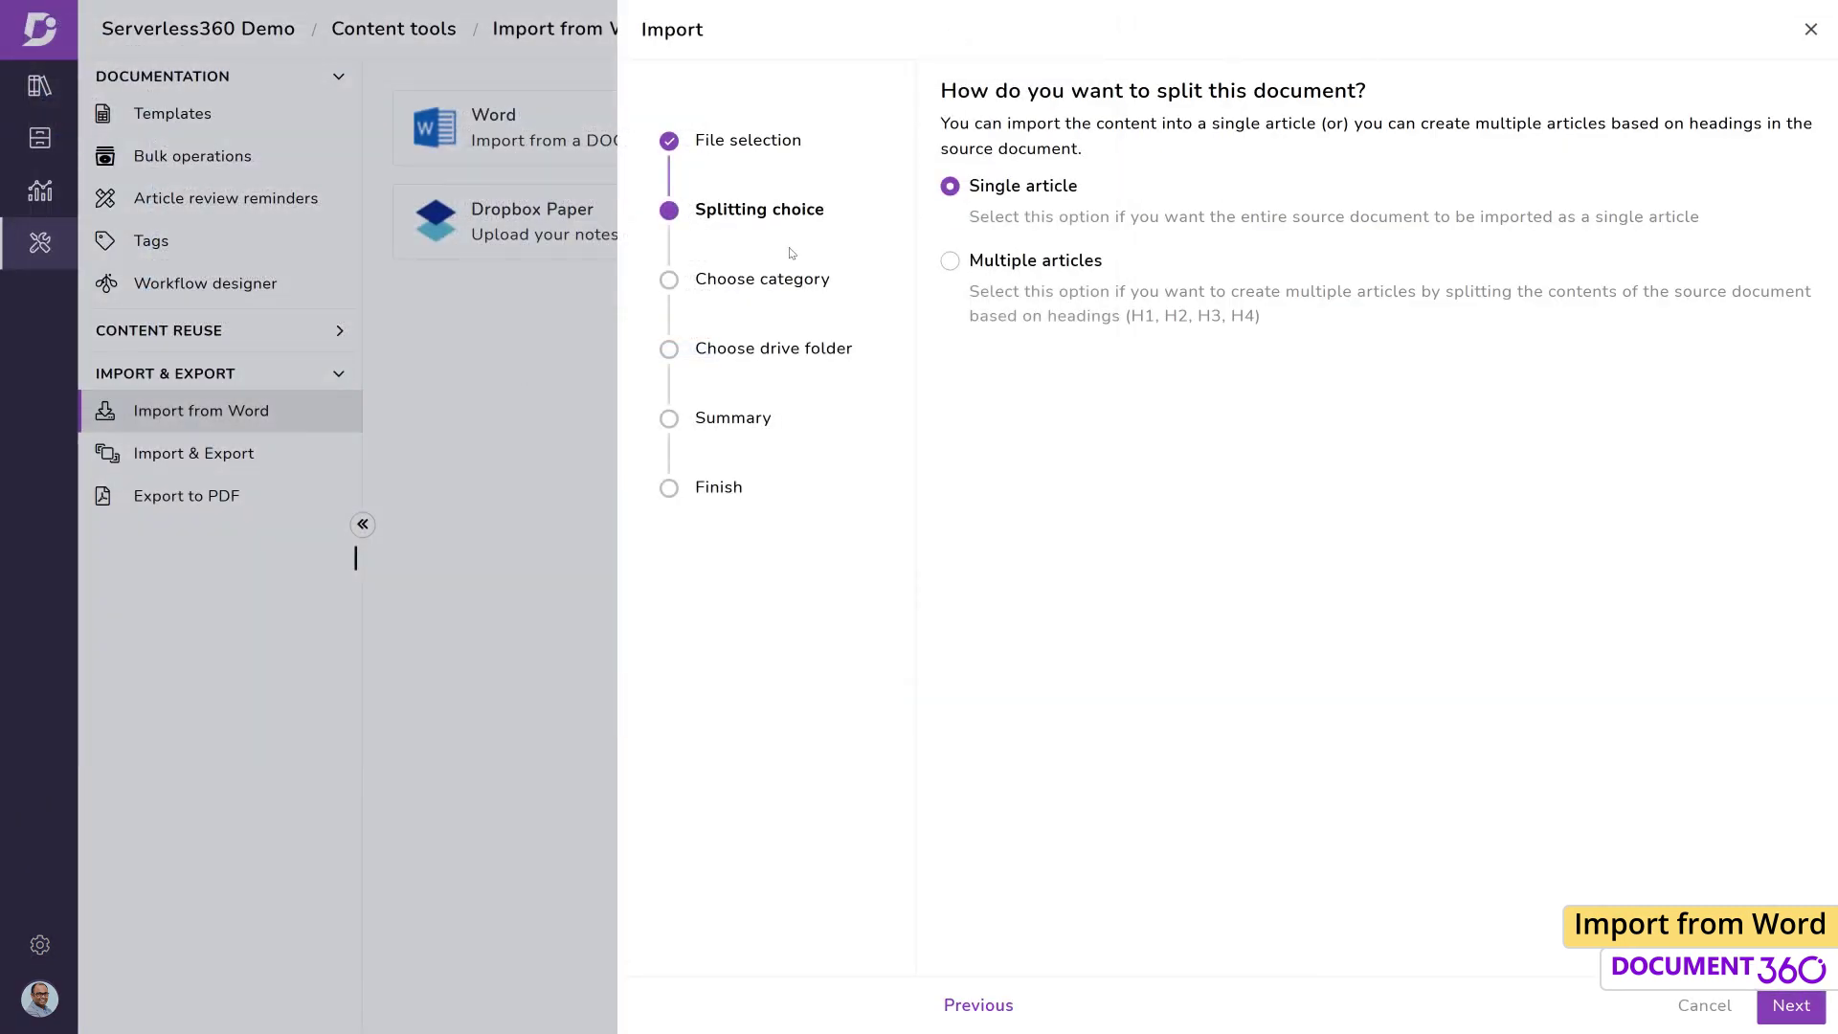
left_click(950, 260)
left_click(996, 395)
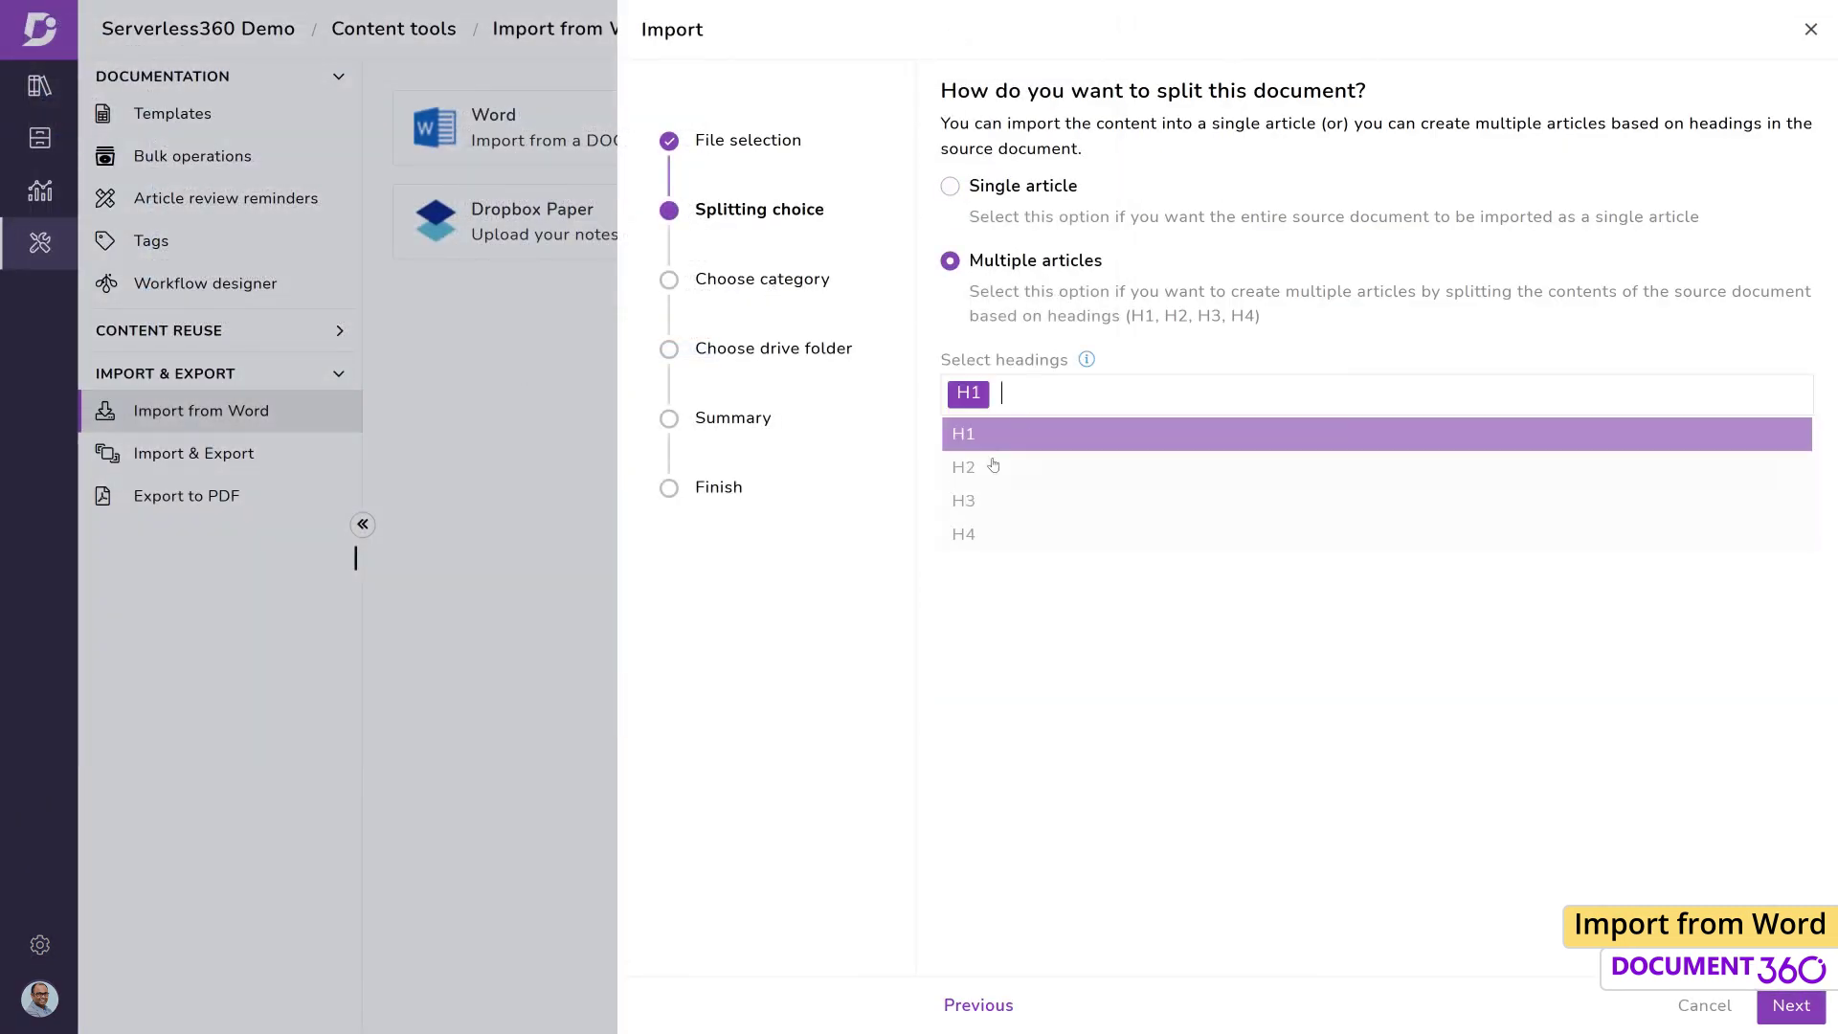
left_click(993, 467)
left_click(1791, 1005)
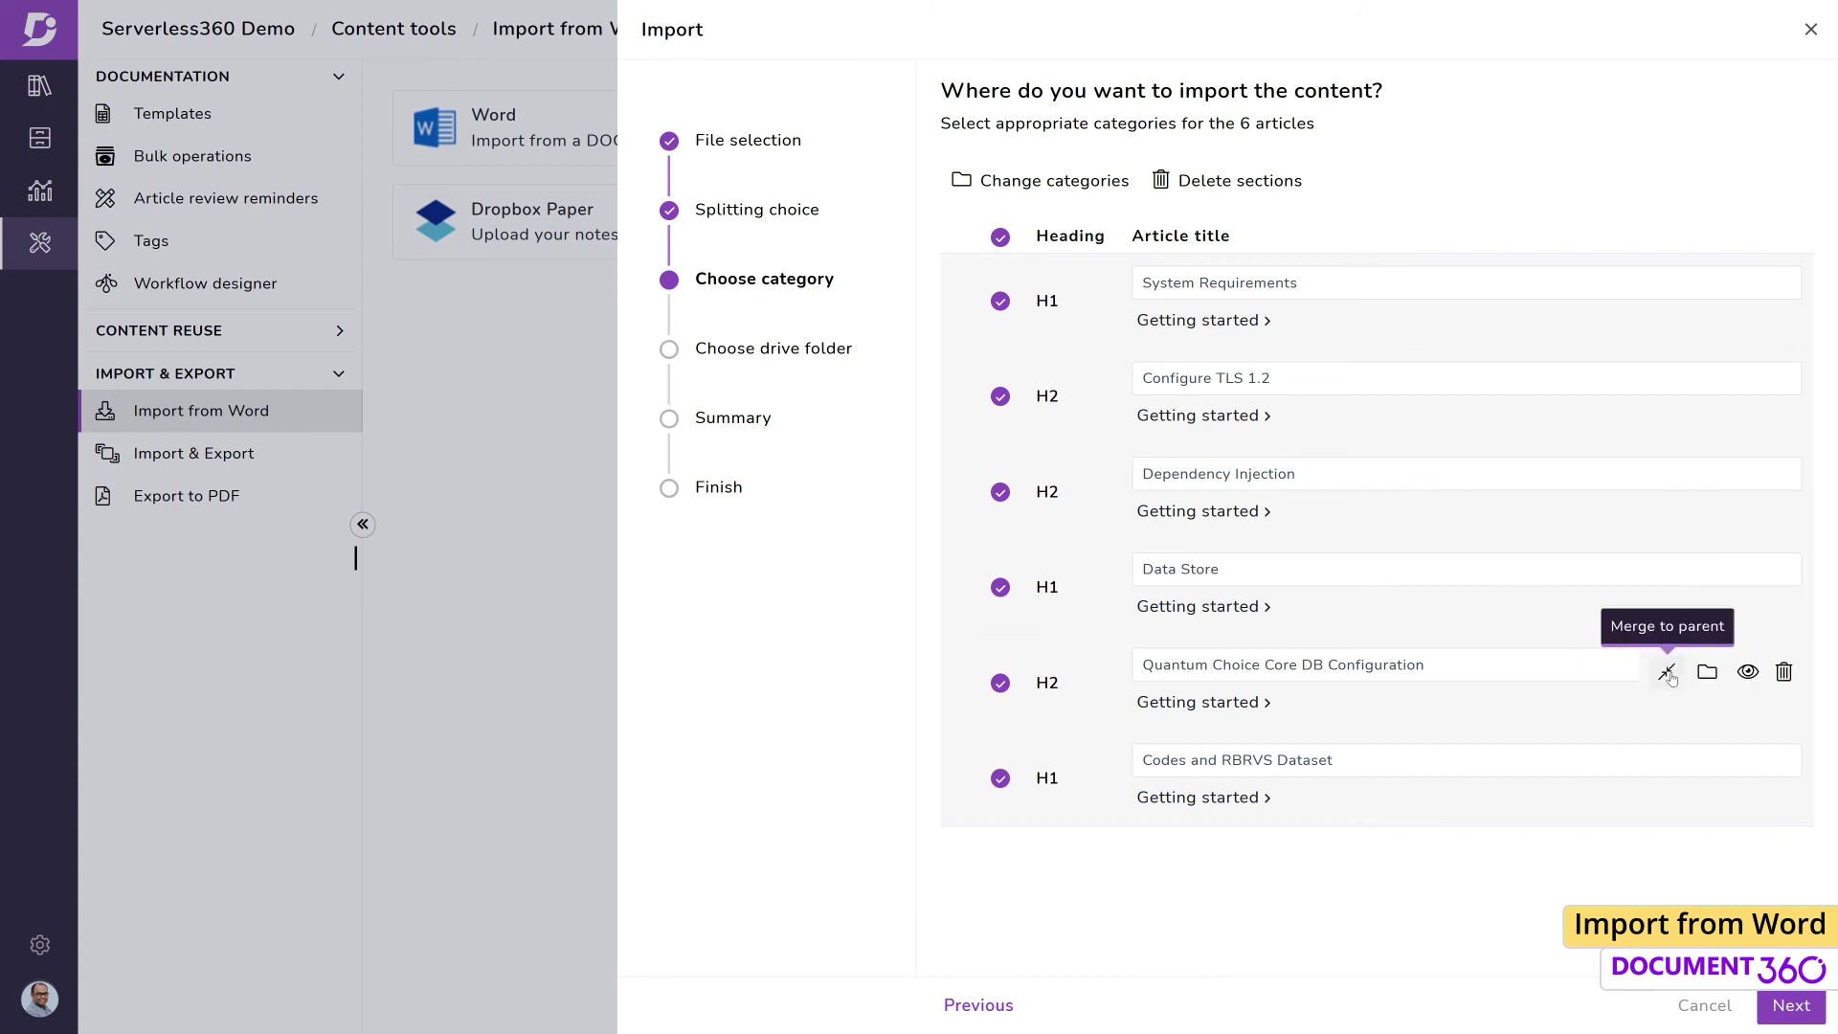
Step: Merge Quantum Choice Core DB Configuration into Data Store and continue to the import summary
left_click(1667, 673)
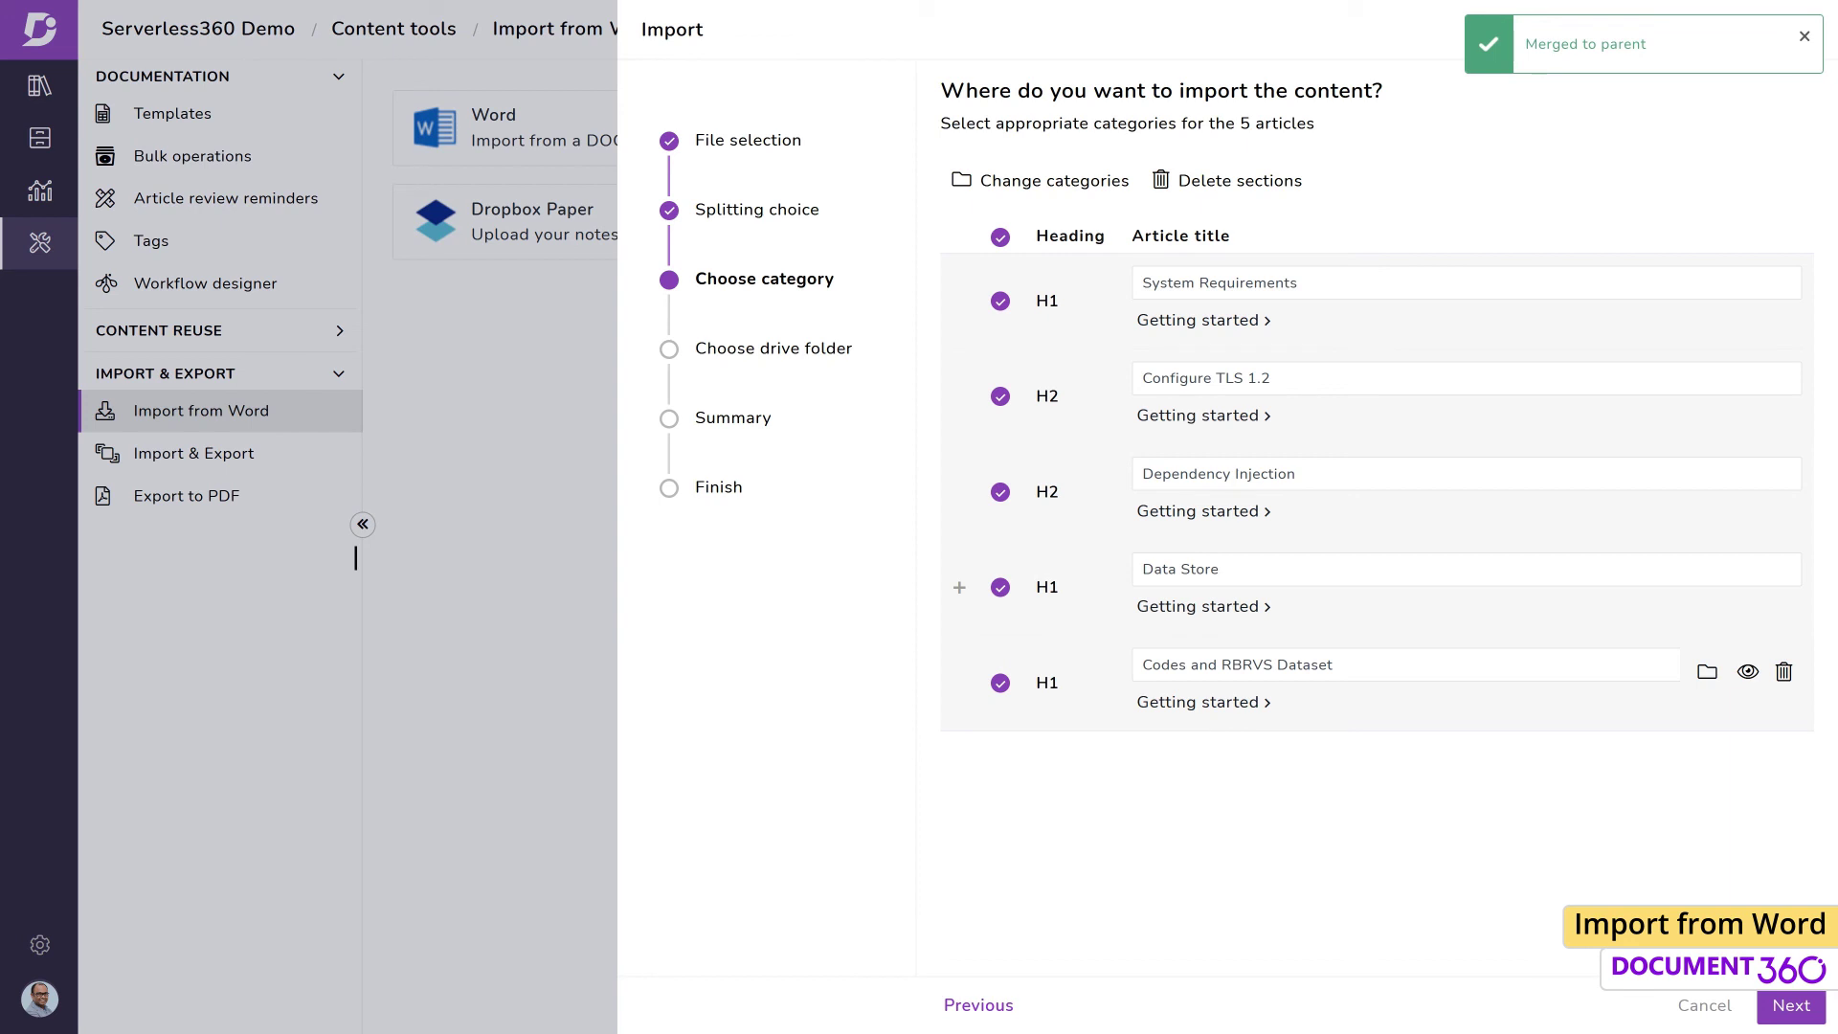
left_click(1783, 1005)
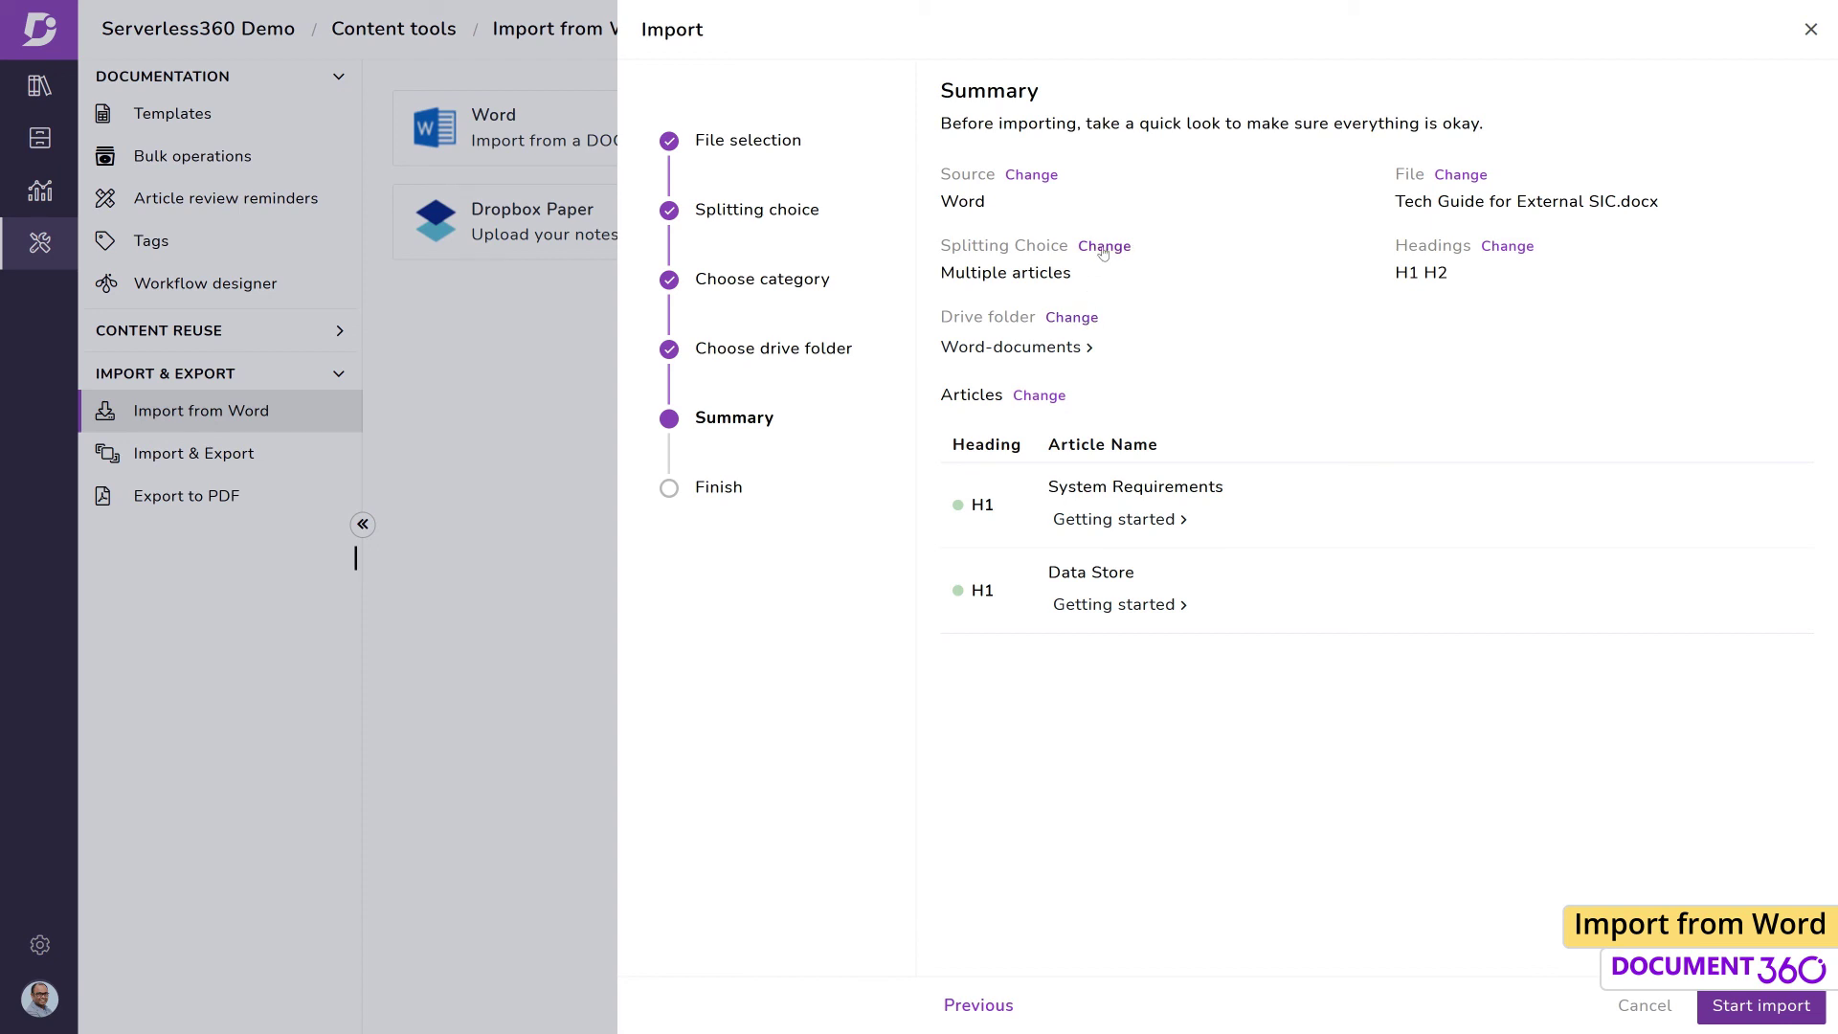
Step: Revisit the splitting choice, review the 15 Getting started articles, and advance to the Word-documents drive folder
left_click(1032, 175)
left_click(1783, 1005)
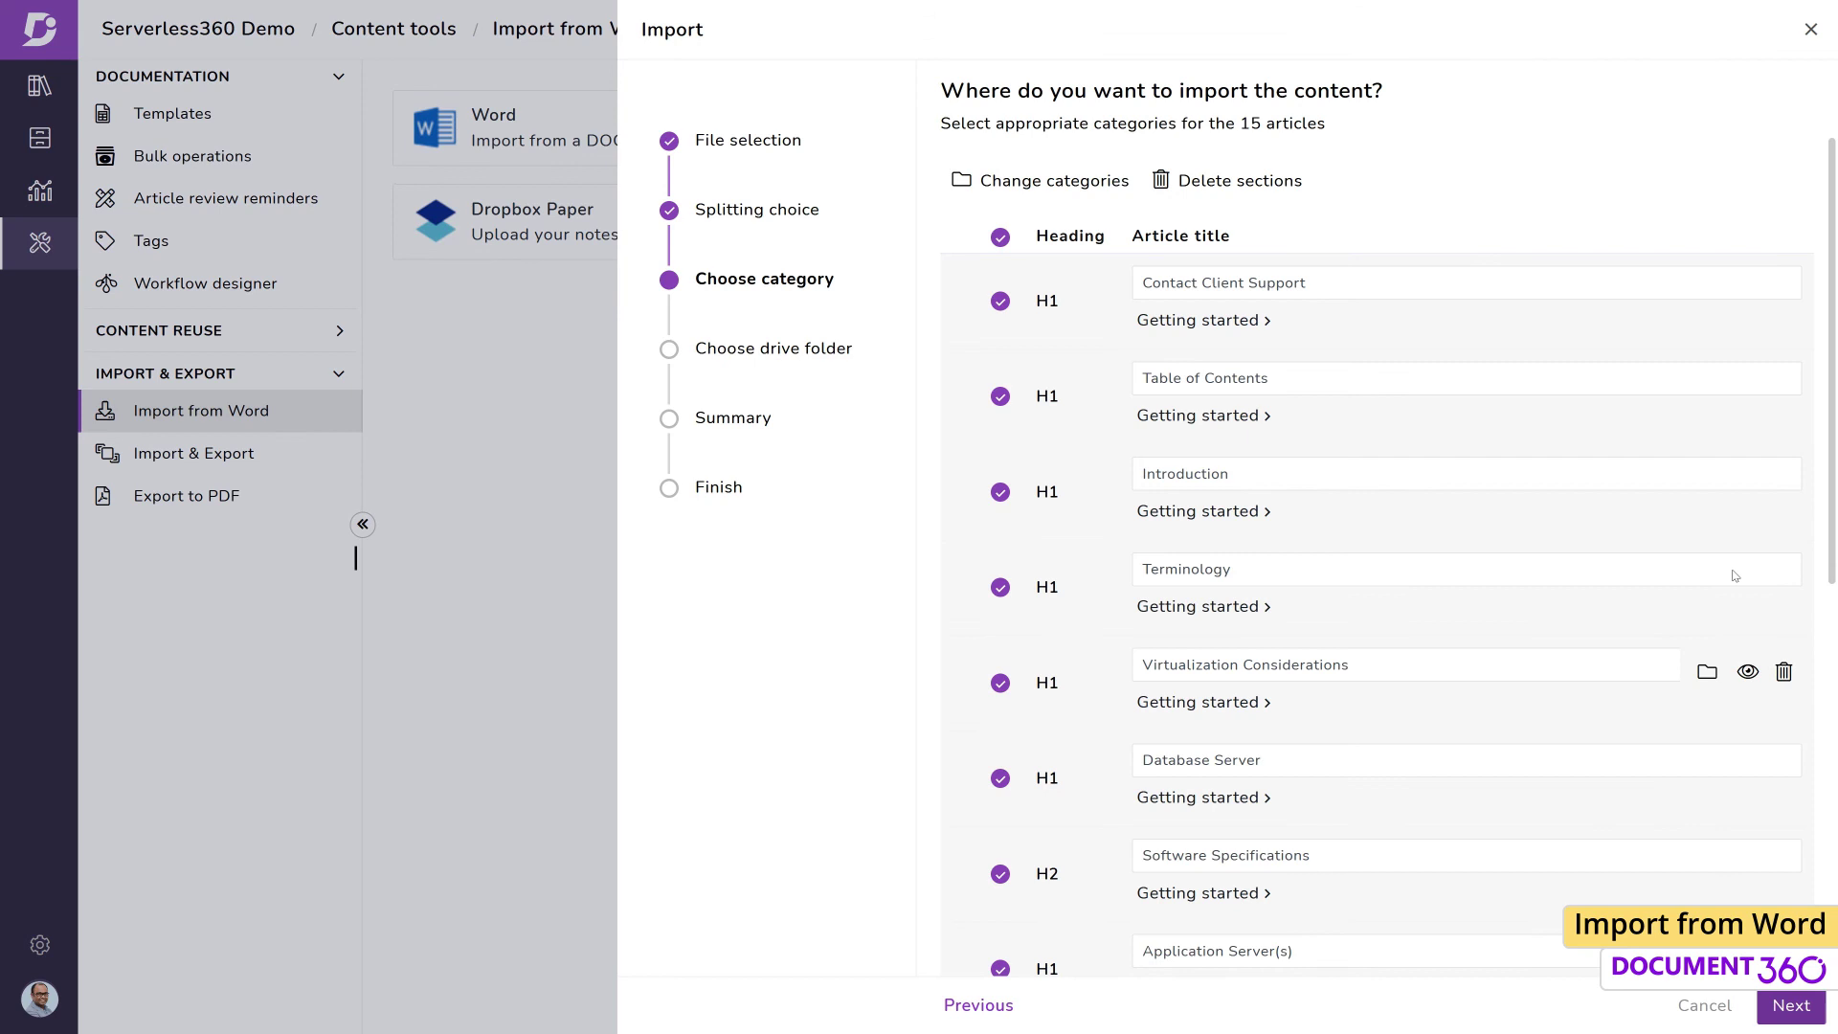
scroll(1735, 575, "down", 8)
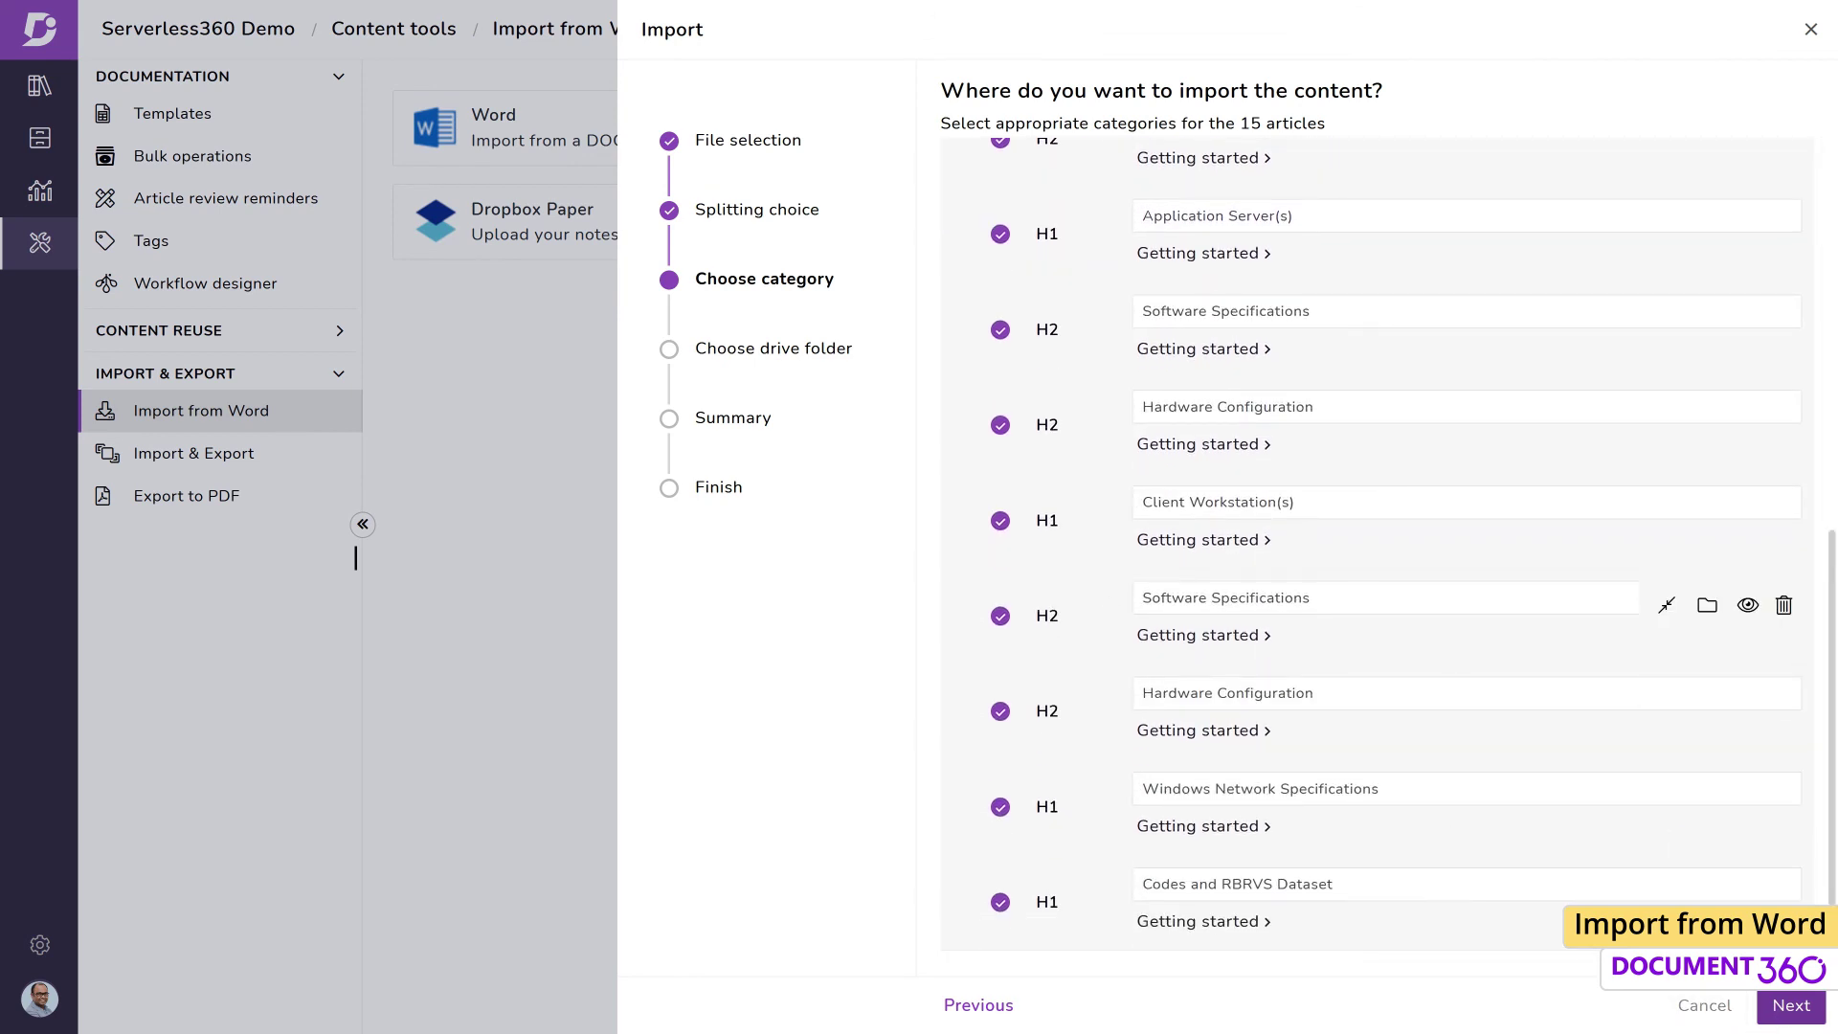
left_click(1782, 1007)
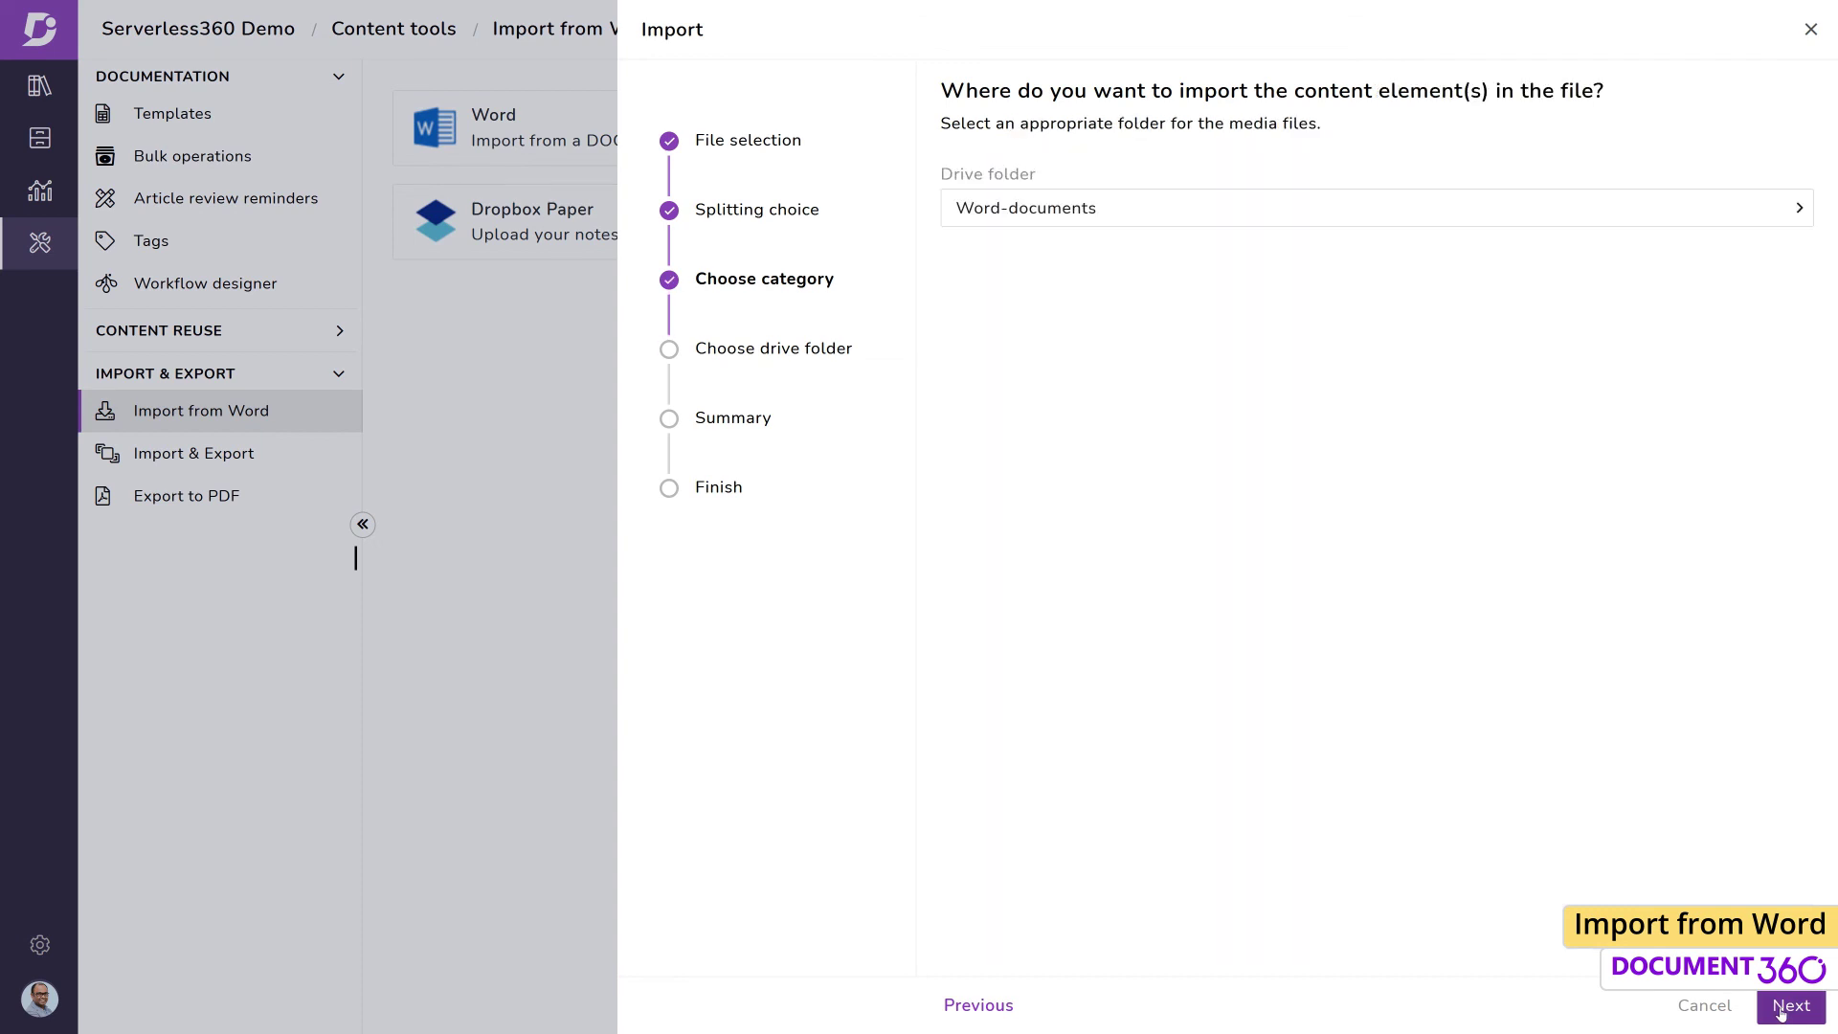